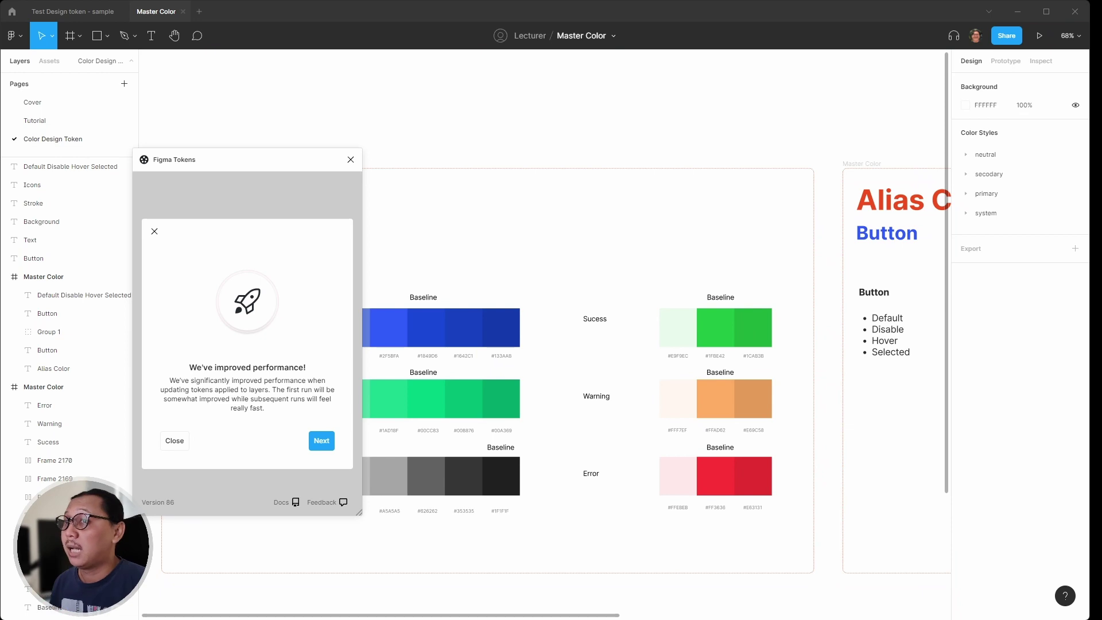
Step: Go through the Figma Tokens update notes, close them and get started with the plugin
left_click(321, 441)
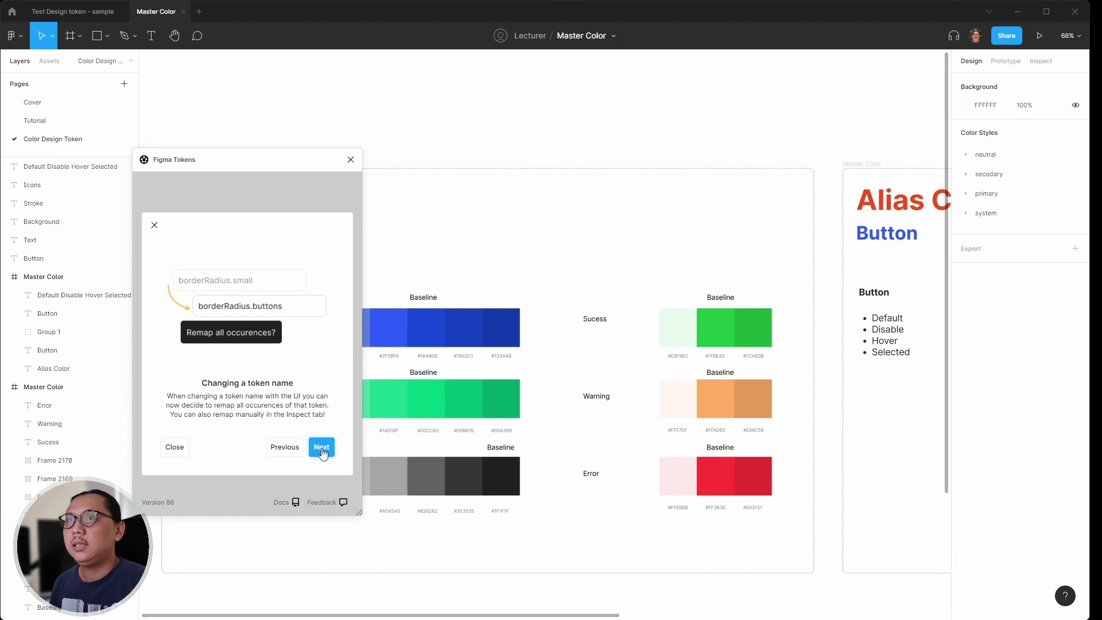
left_click(321, 448)
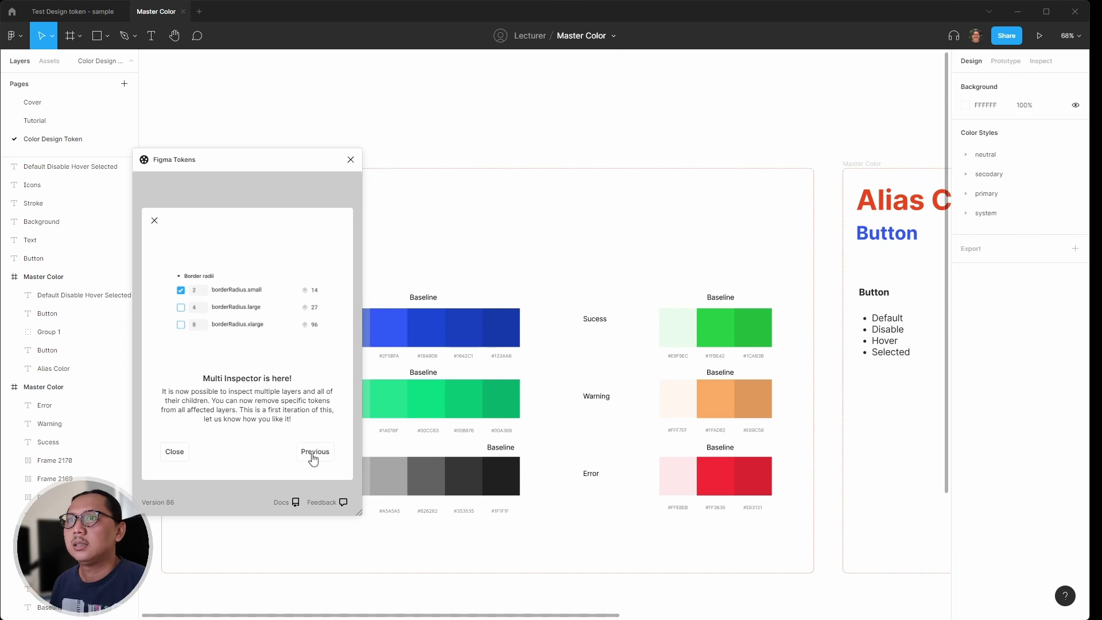
left_click(175, 452)
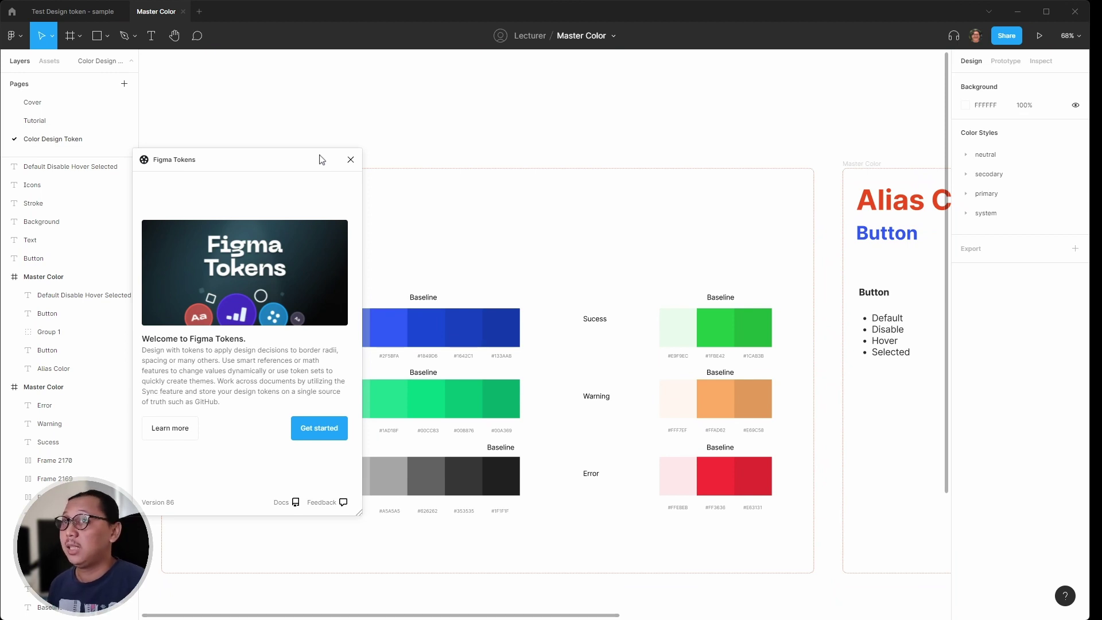
left_click(300, 428)
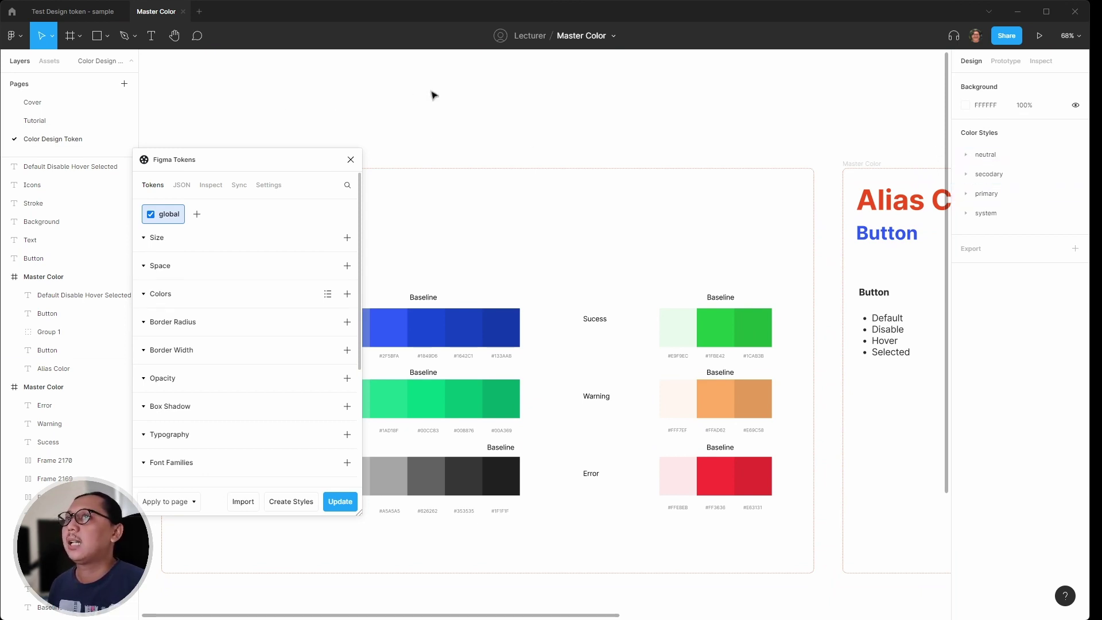
Step: Open the Tutorial page and examine the Step 1 master colors and their usage categories
left_click(26, 120)
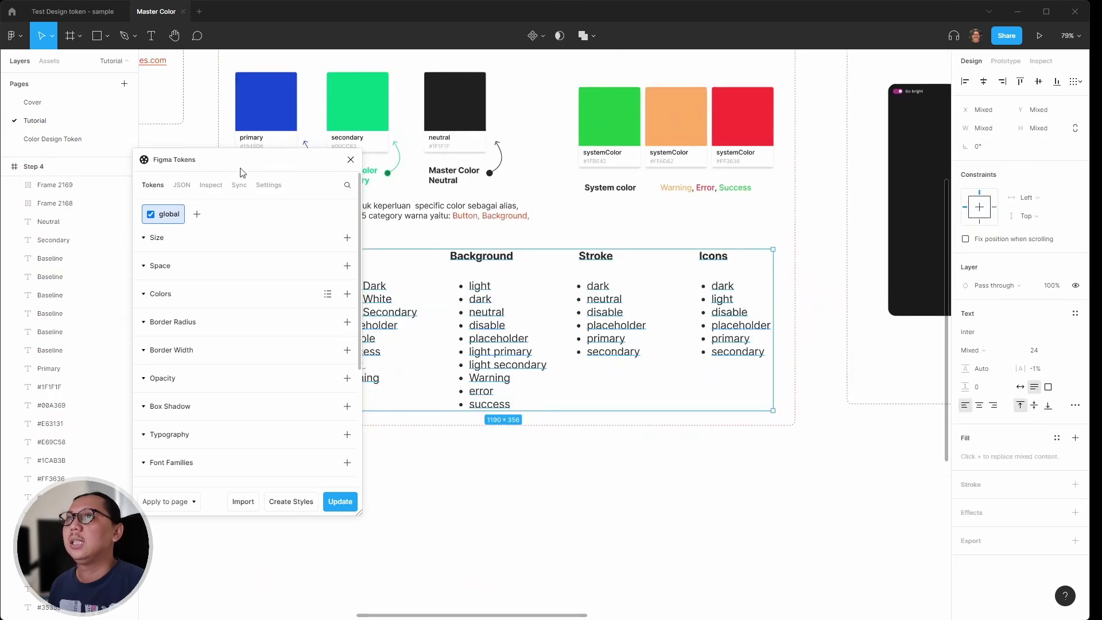
left_click(506, 542)
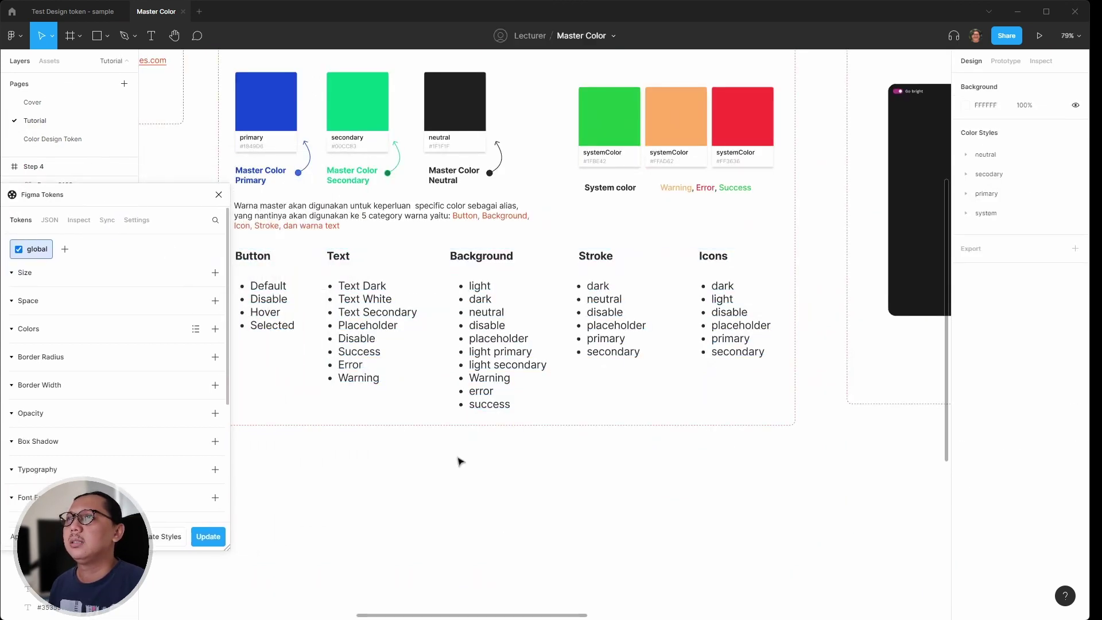
scroll(462, 460, "up", 5)
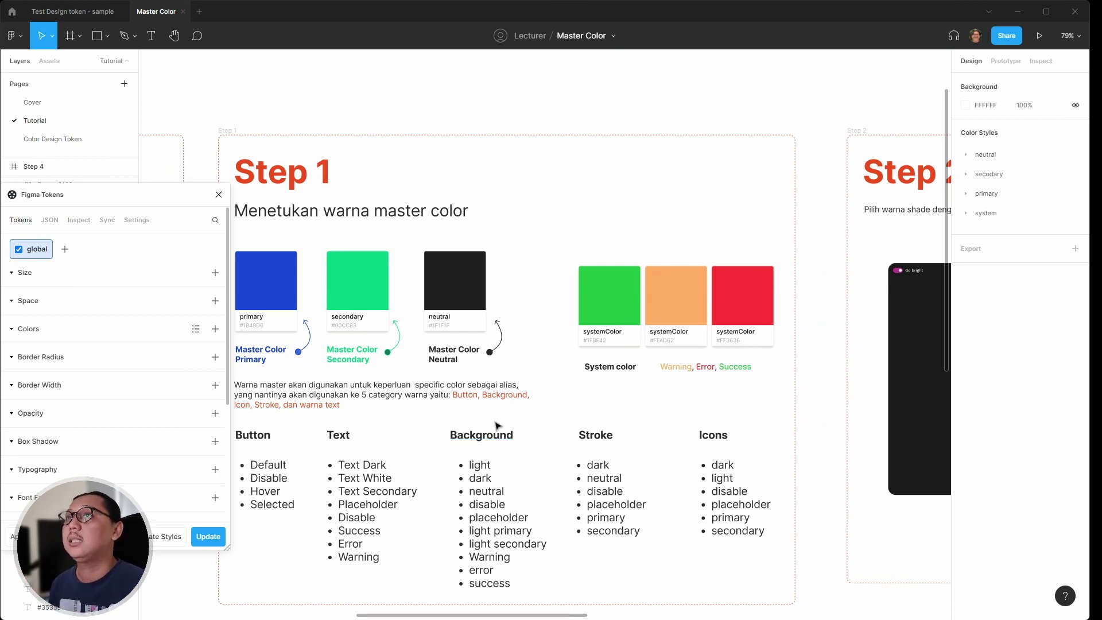
scroll(497, 416, "down", 3)
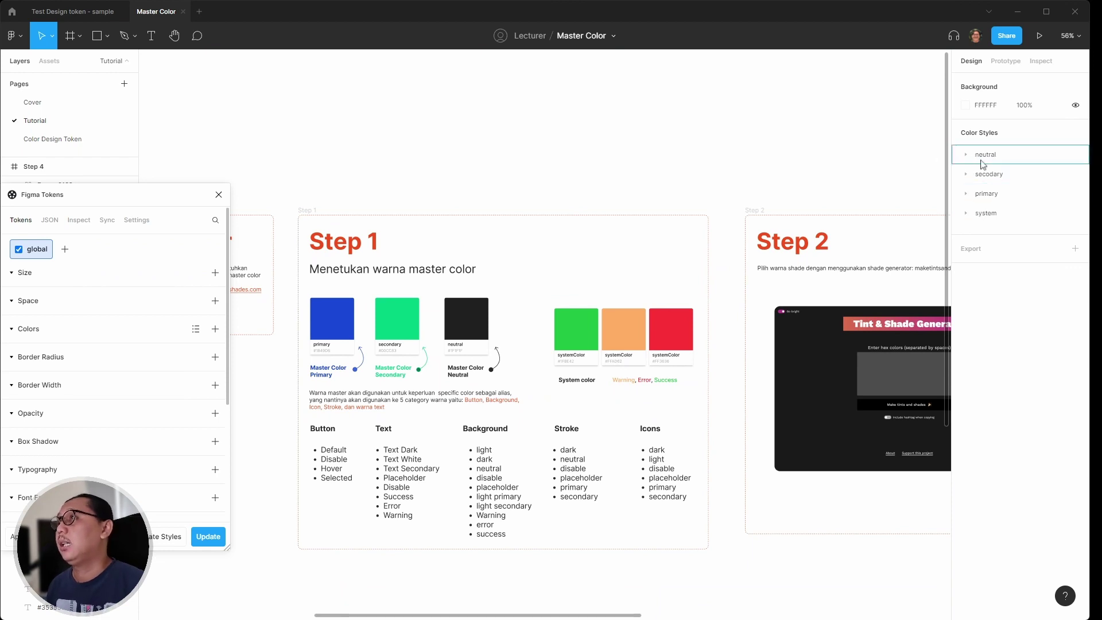
Step: Expand the neutral, secodary, primary and system color style groups to show all their shades
left_click(966, 154)
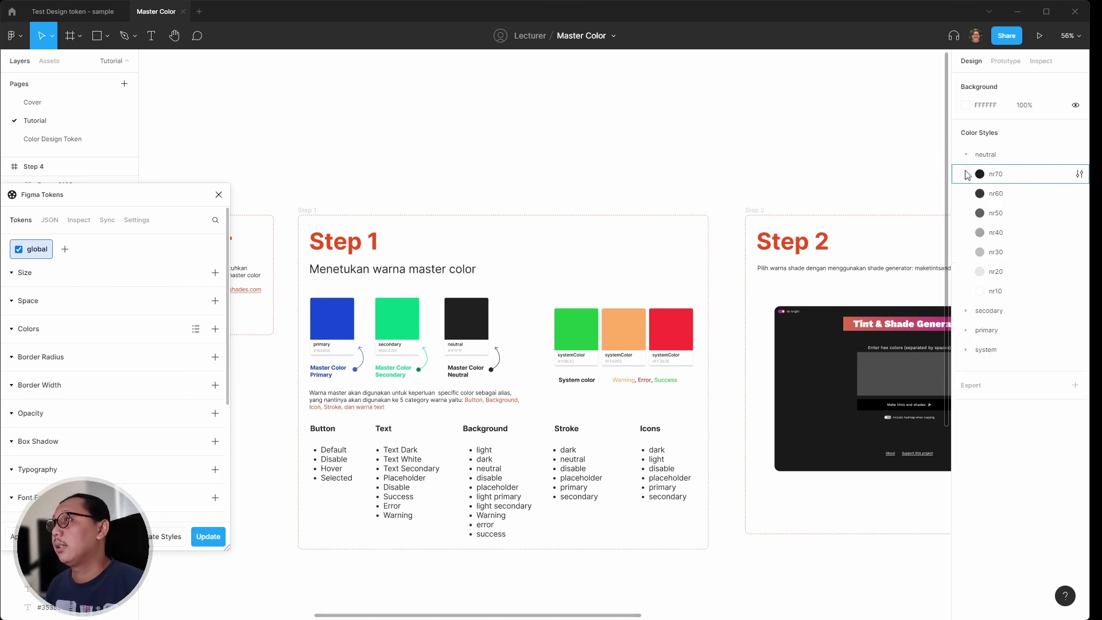
left_click(965, 312)
left_click(966, 468)
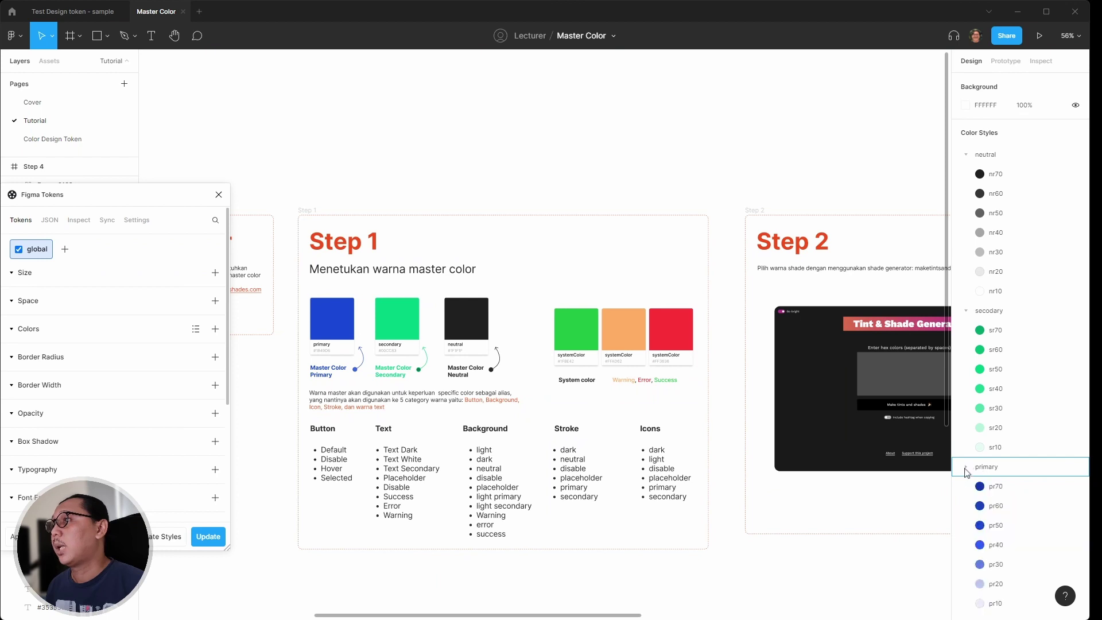
scroll(967, 503, "down", 3)
left_click(968, 508)
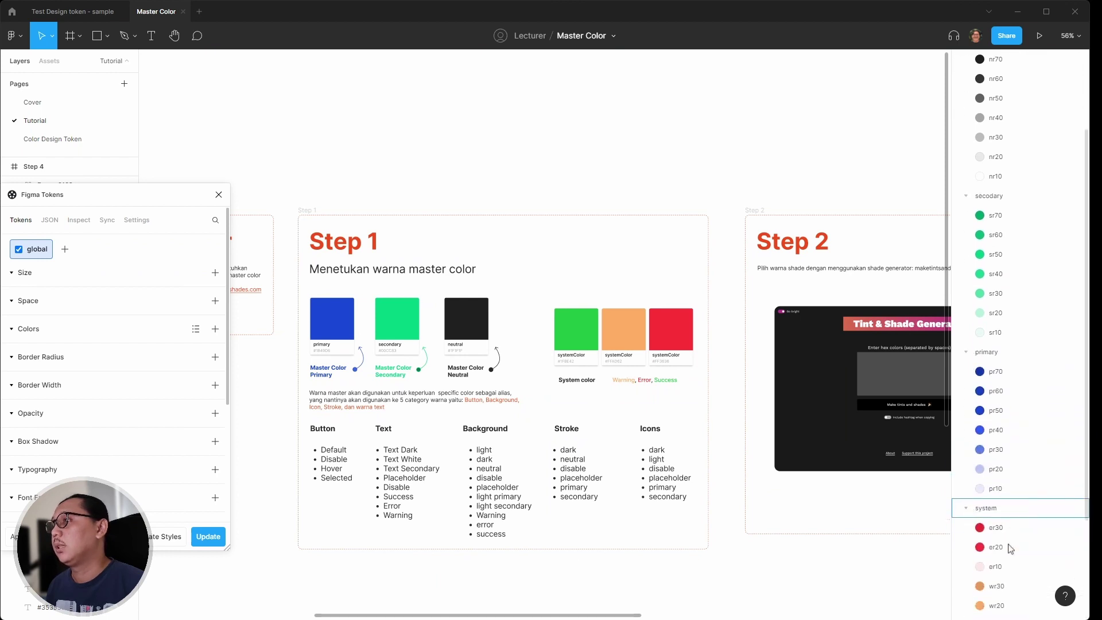
scroll(1012, 549, "down", 1)
scroll(600, 331, "up", 3)
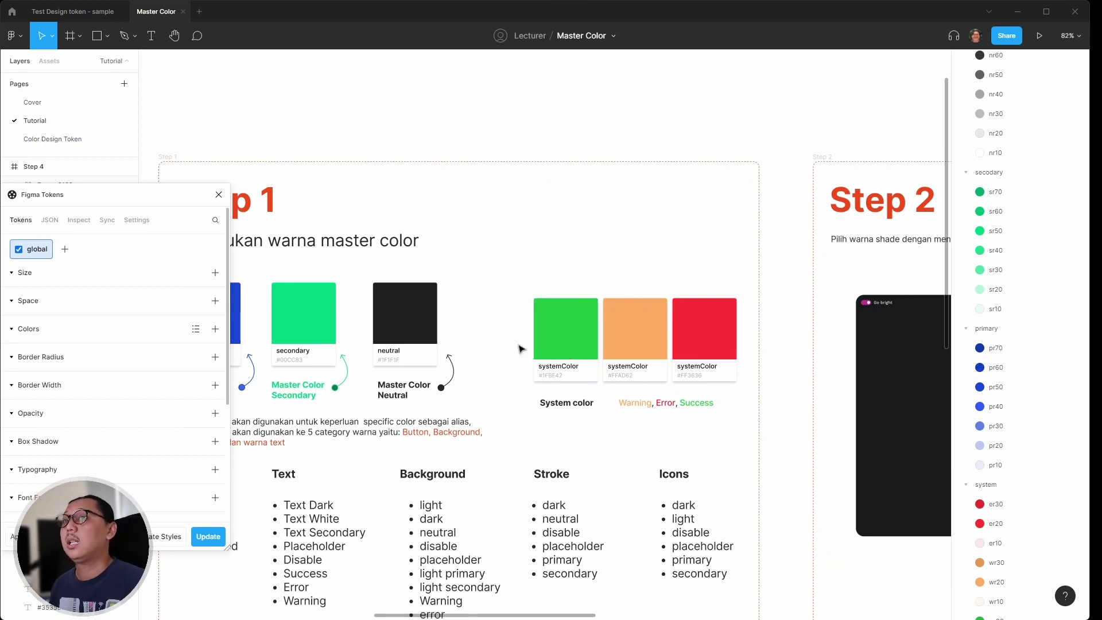
Step: Return to the Color Design Token page and move the Figma Tokens window higher, over the Master Color frame
scroll(504, 344, "left", 3)
scroll(277, 331, "down", 1)
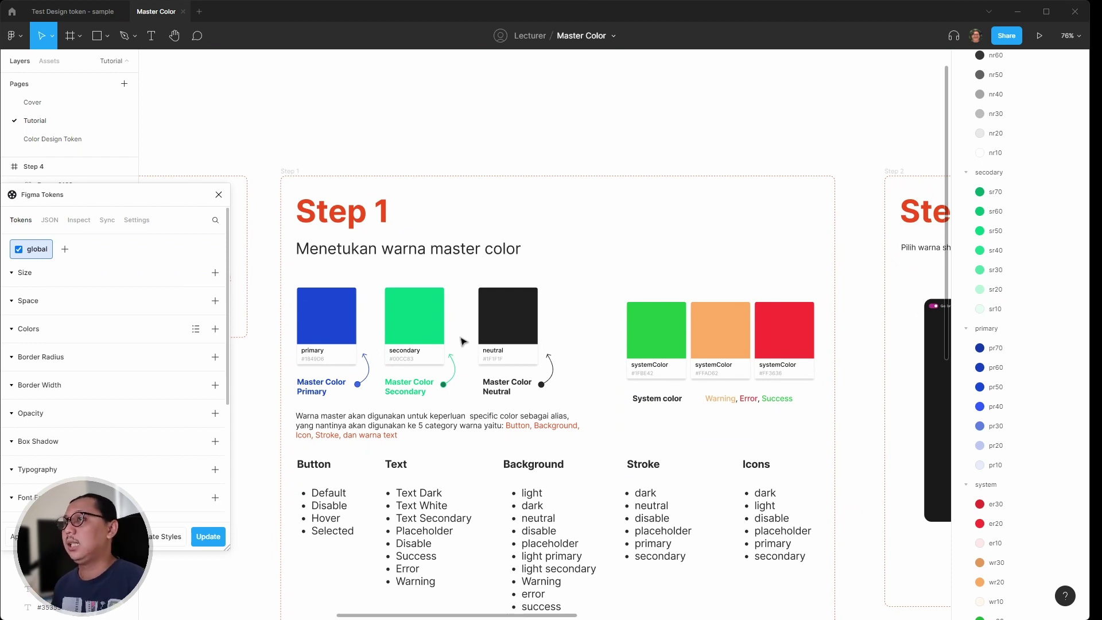
scroll(537, 367, "down", 3)
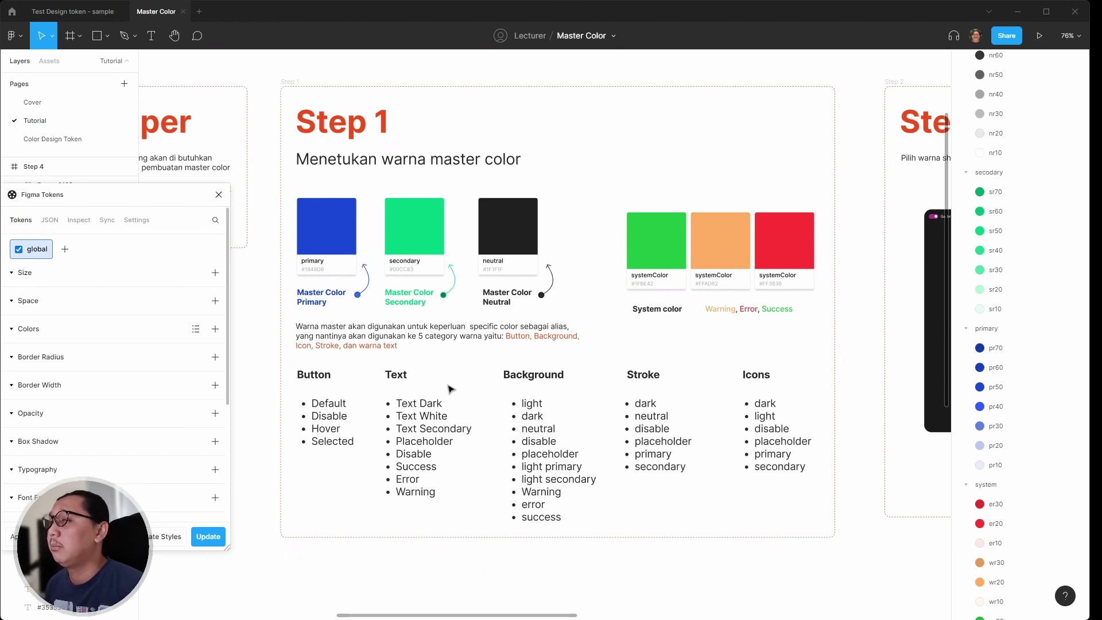
left_click(73, 140)
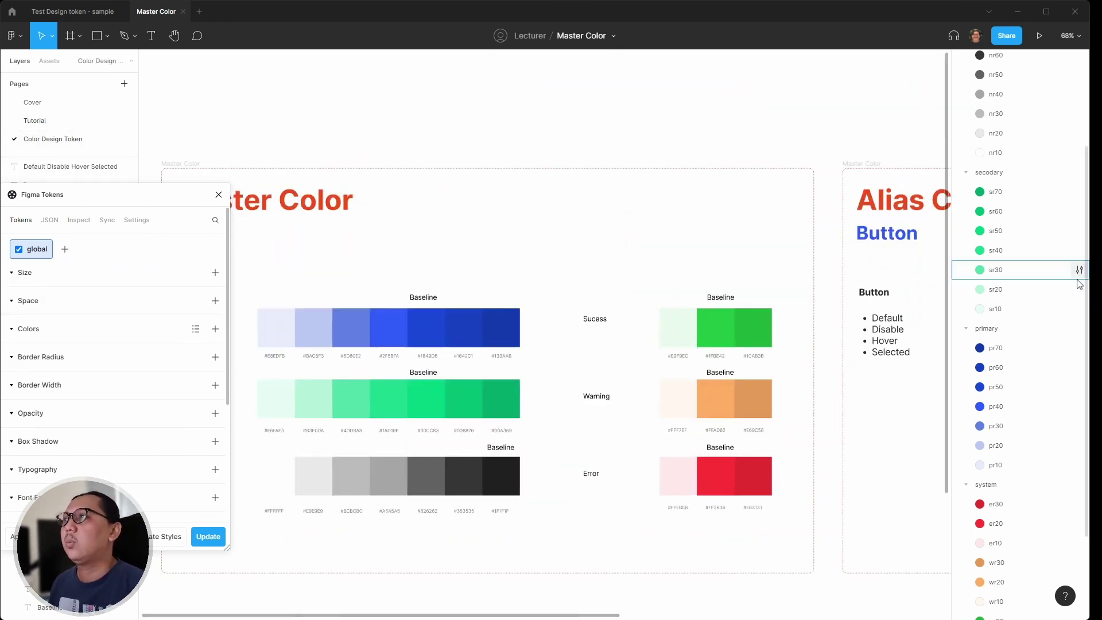
scroll(1009, 217, "up", 3)
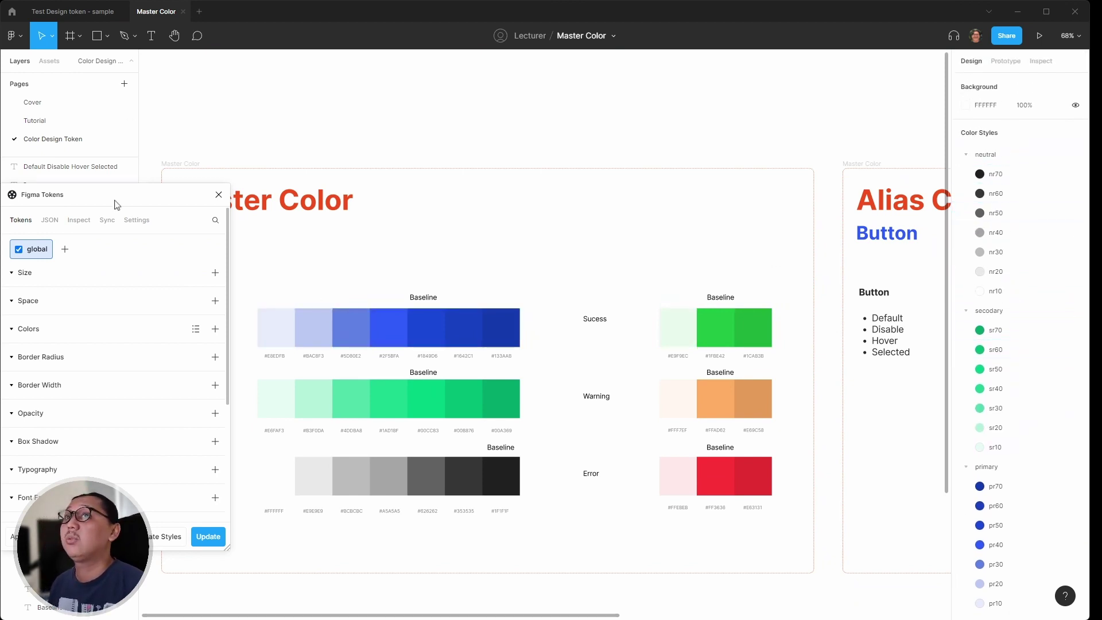
left_click_drag(79, 201, 165, 143)
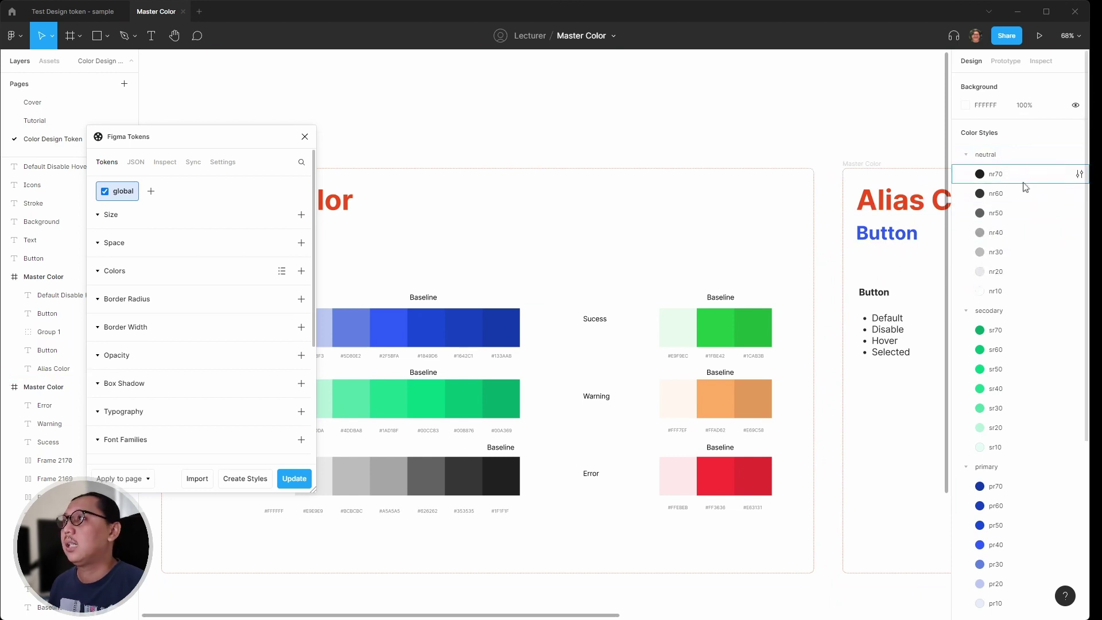
scroll(1016, 184, "down", 1)
scroll(1019, 218, "down", 5)
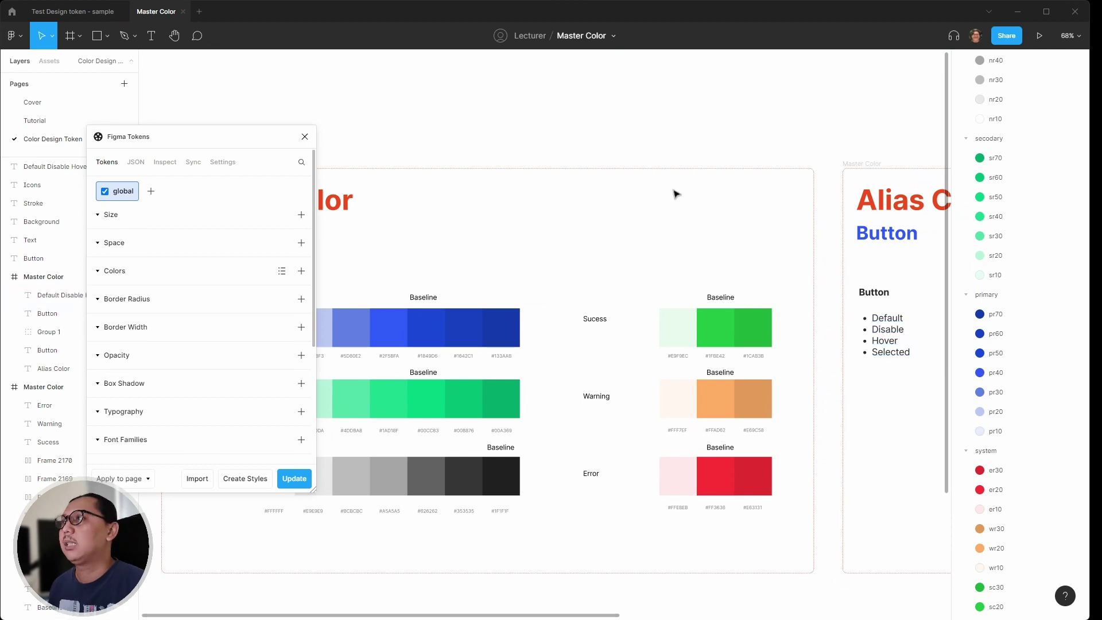
scroll(542, 132, "up", 1)
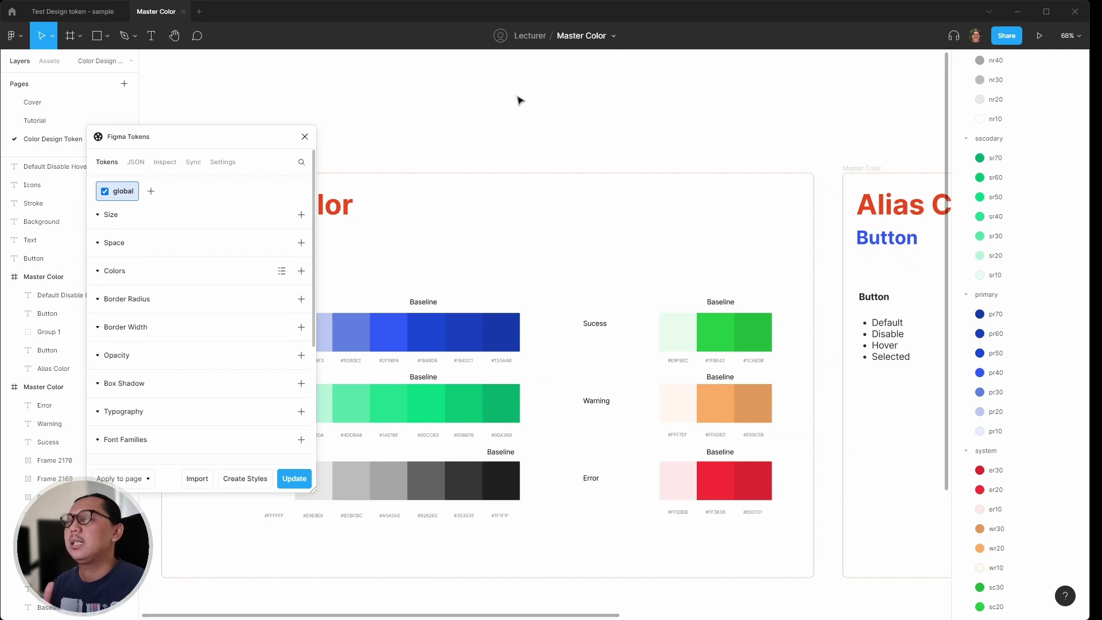
Step: Add a text layer reading "buttonPrimary" on the empty canvas above the Master Color frame
key("t")
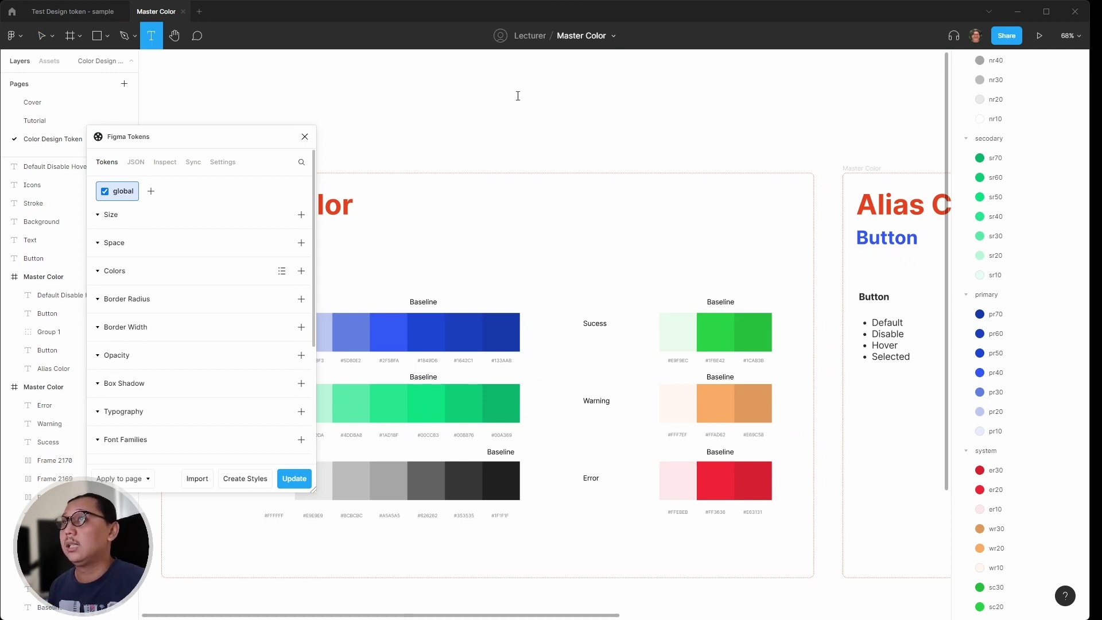
left_click(517, 96)
type("p")
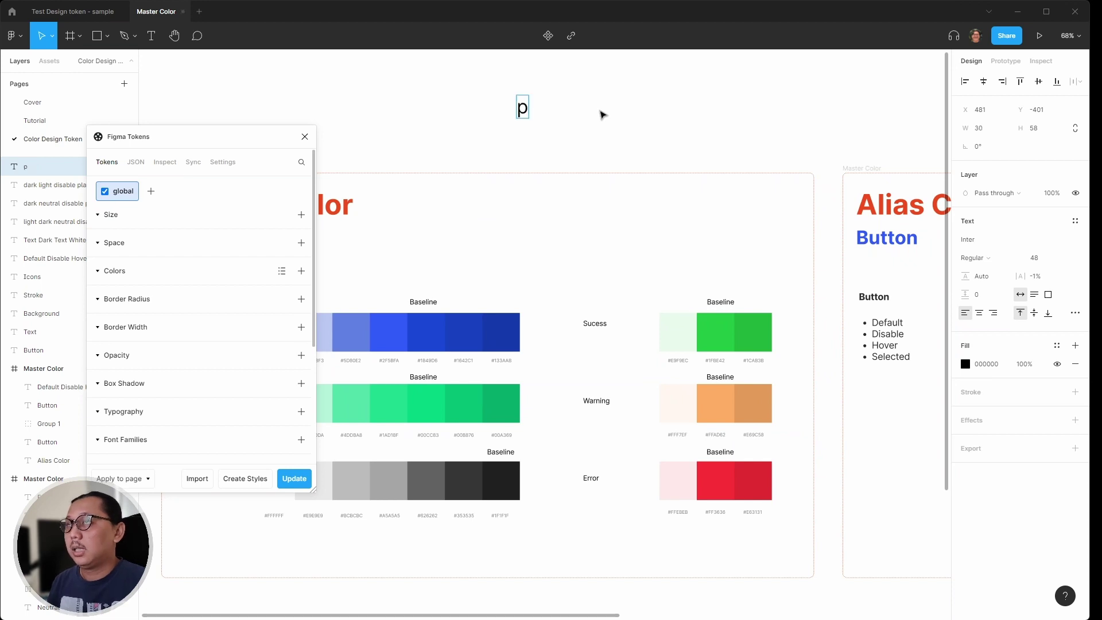
type("rum")
key("BackSpace")
key("BackSpace")
type("i")
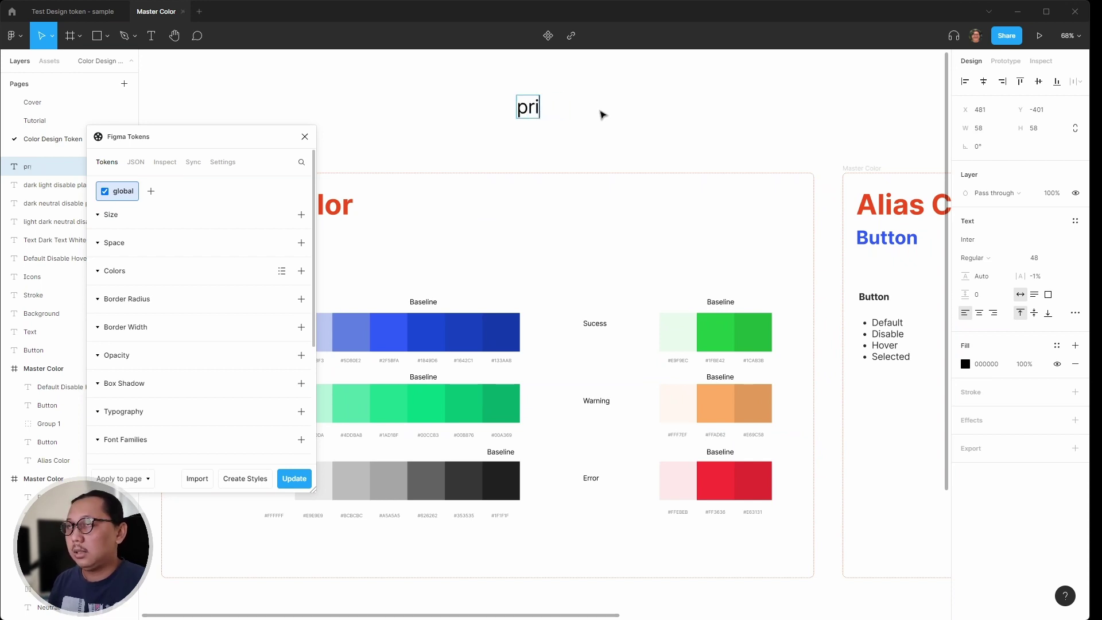
type("ar")
key("BackSpace")
key("BackSpace")
key("BackSpace")
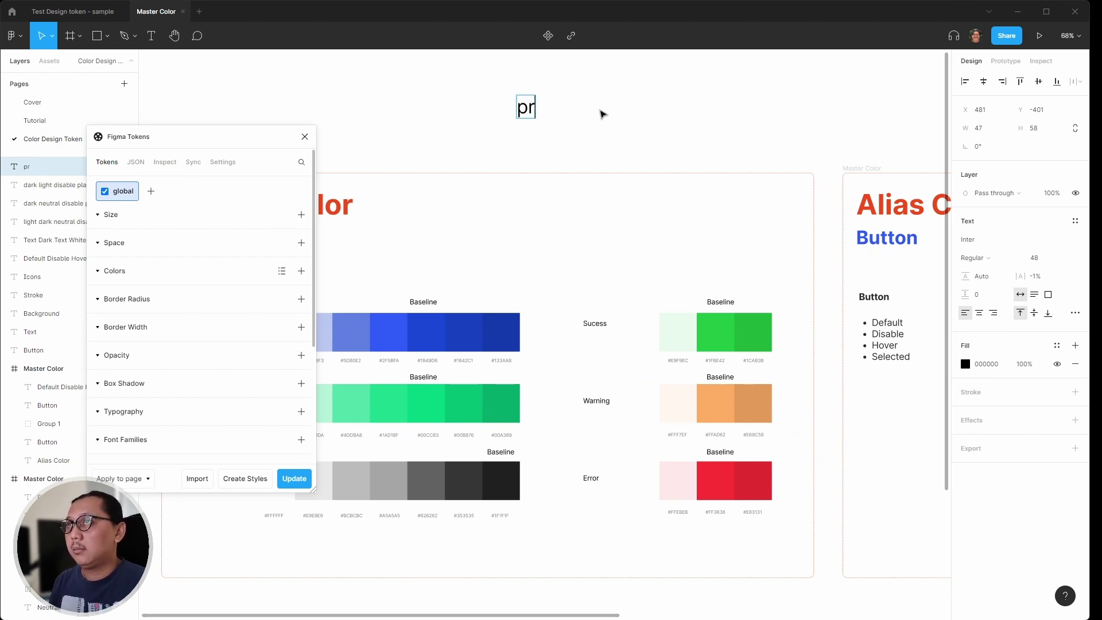
type("i")
key("BackSpace")
key("BackSpace")
key("BackSpace")
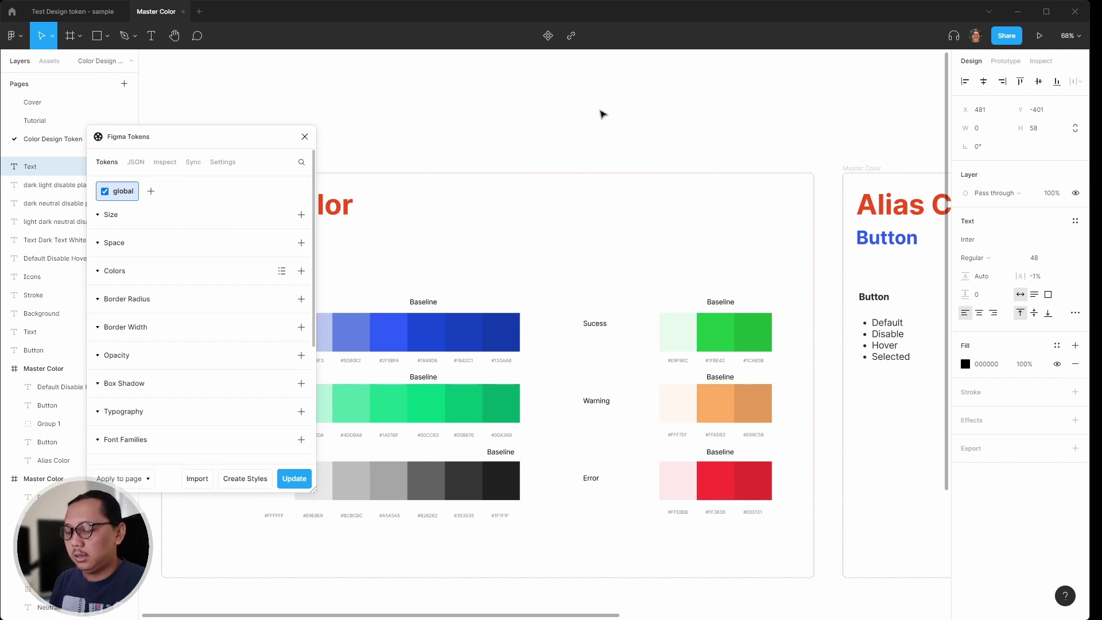
type("button.")
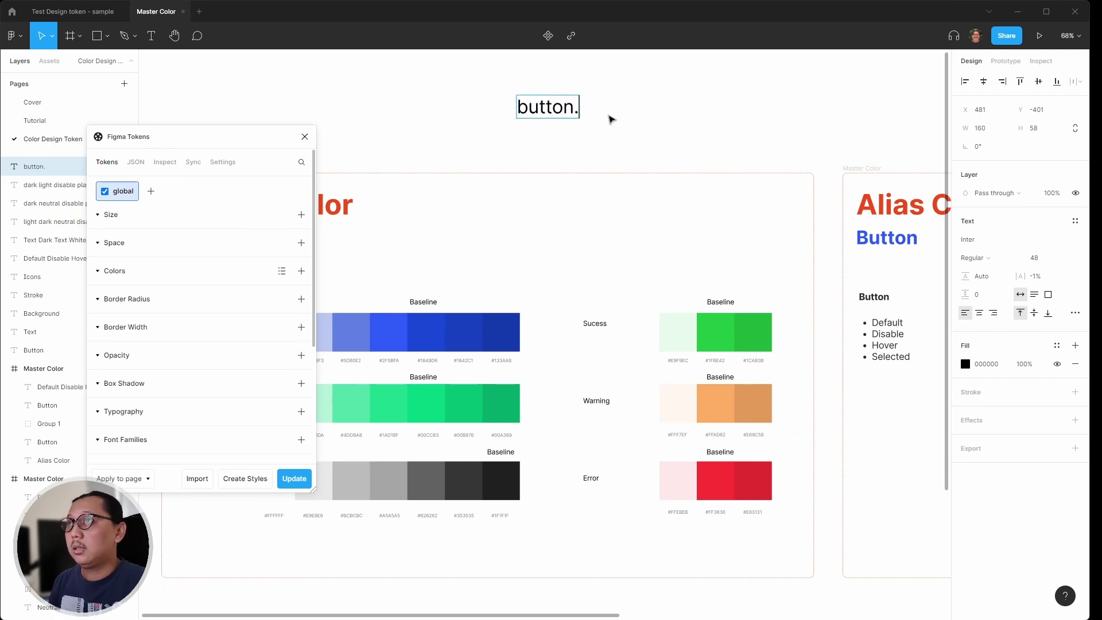
type("Primar")
key("BackSpace")
key("BackSpace")
key("BackSpace")
key("BackSpace")
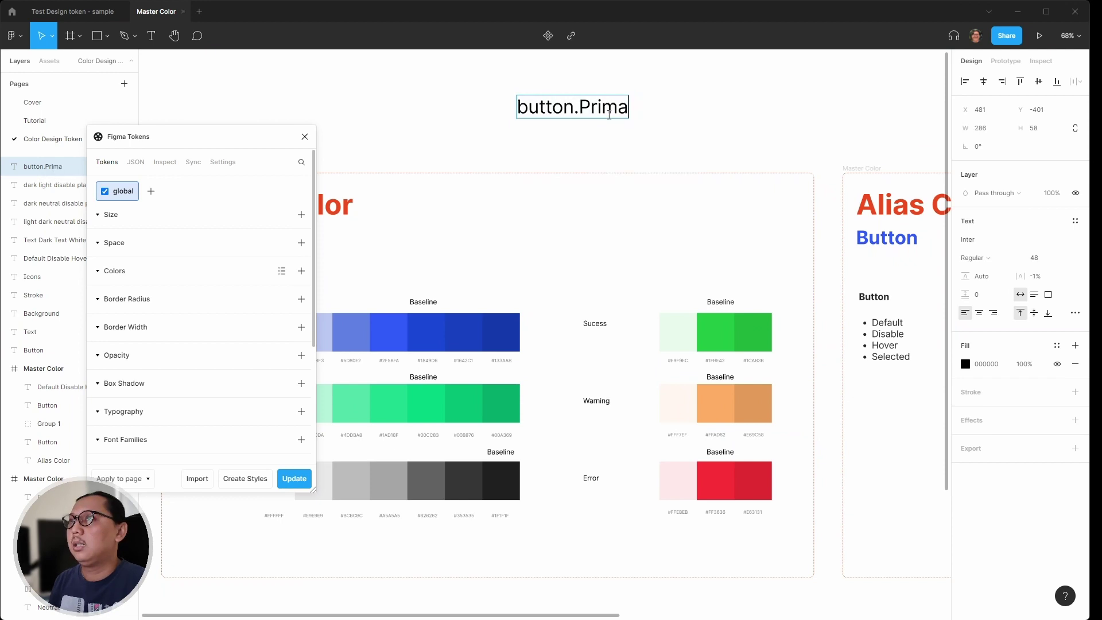
key("BackSpace")
key("BackSpace")
key("BackSpace")
type("Prum")
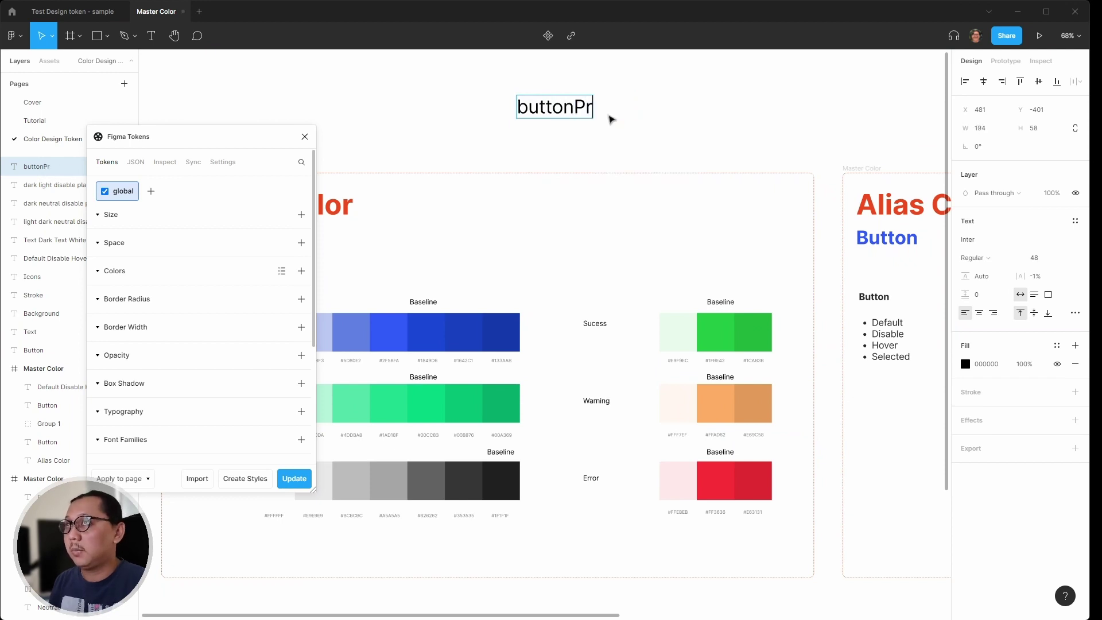
key("BackSpace")
key("BackSpace")
type("imaryt")
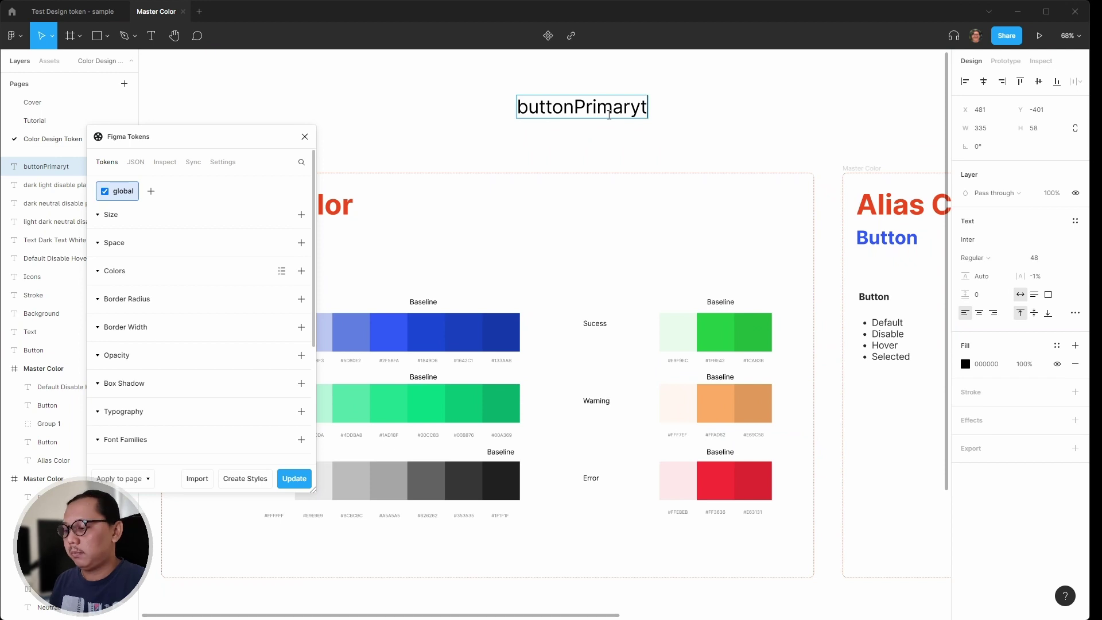
key("BackSpace")
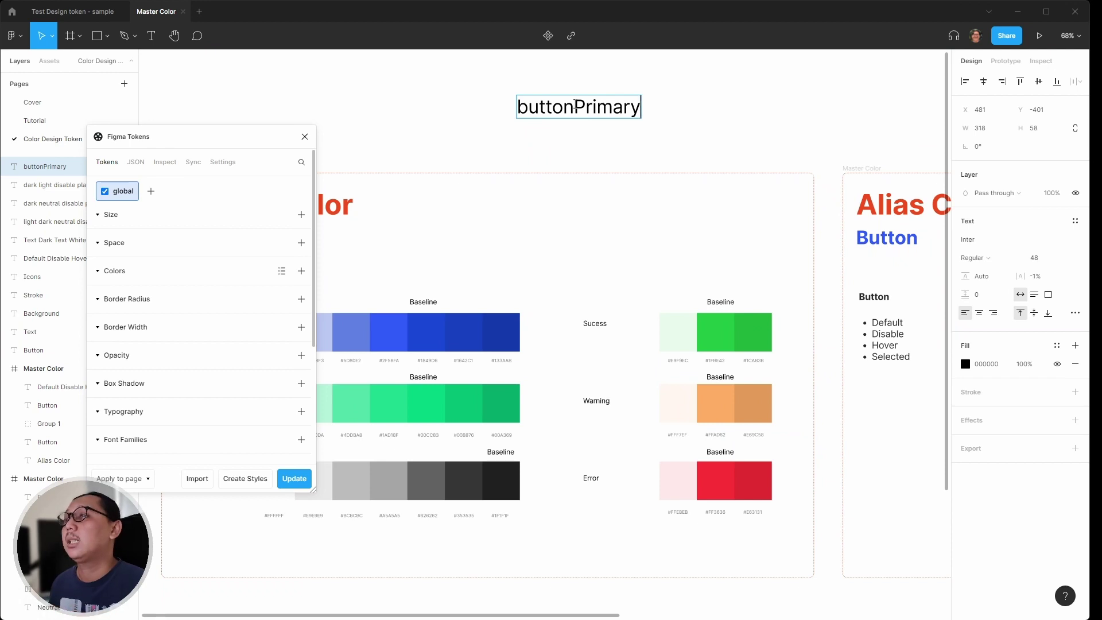
key("Escape")
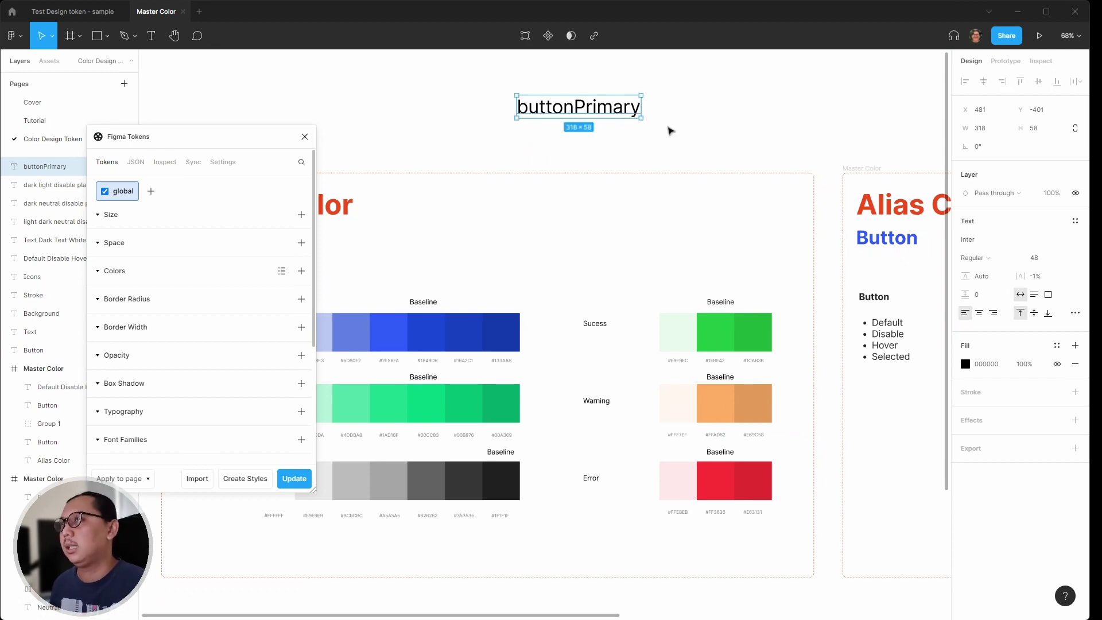
Step: Delete the buttonPrimary text layer from the canvas
key("Escape")
left_click(634, 114)
key("Delete")
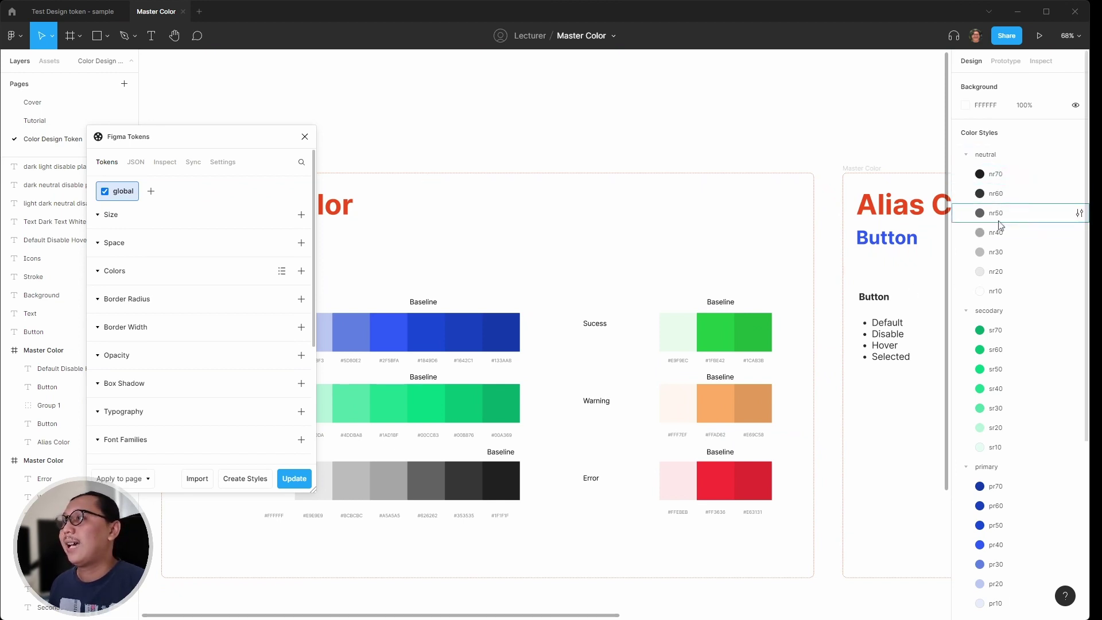
Step: Import the file's color styles into Figma Tokens, excluding the Text and Shadows styles
scroll(1009, 325, "down", 2)
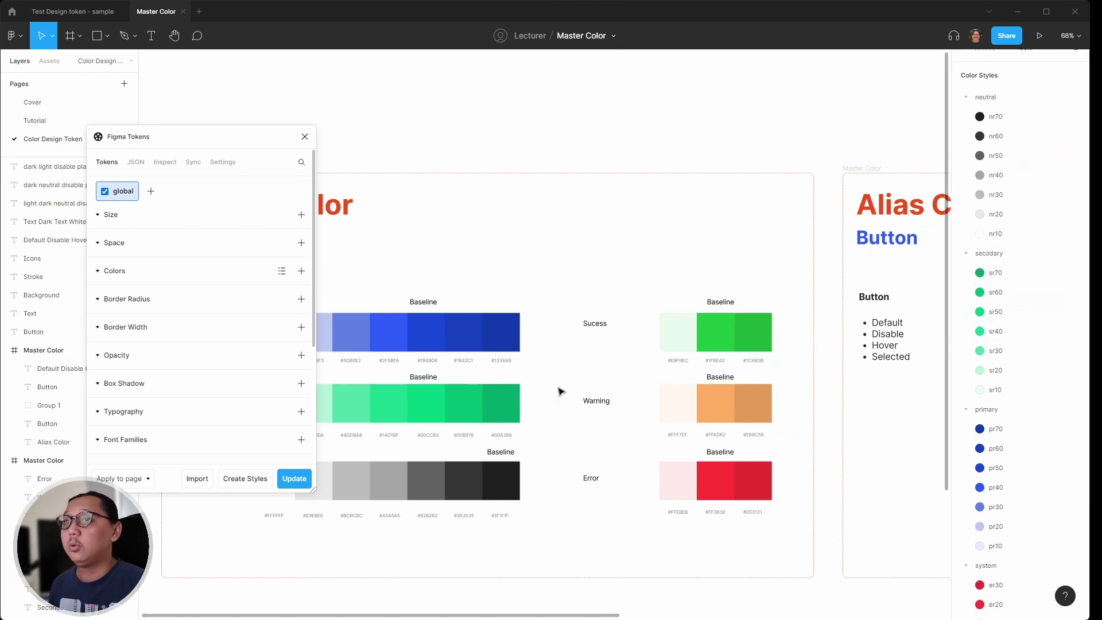
left_click(196, 479)
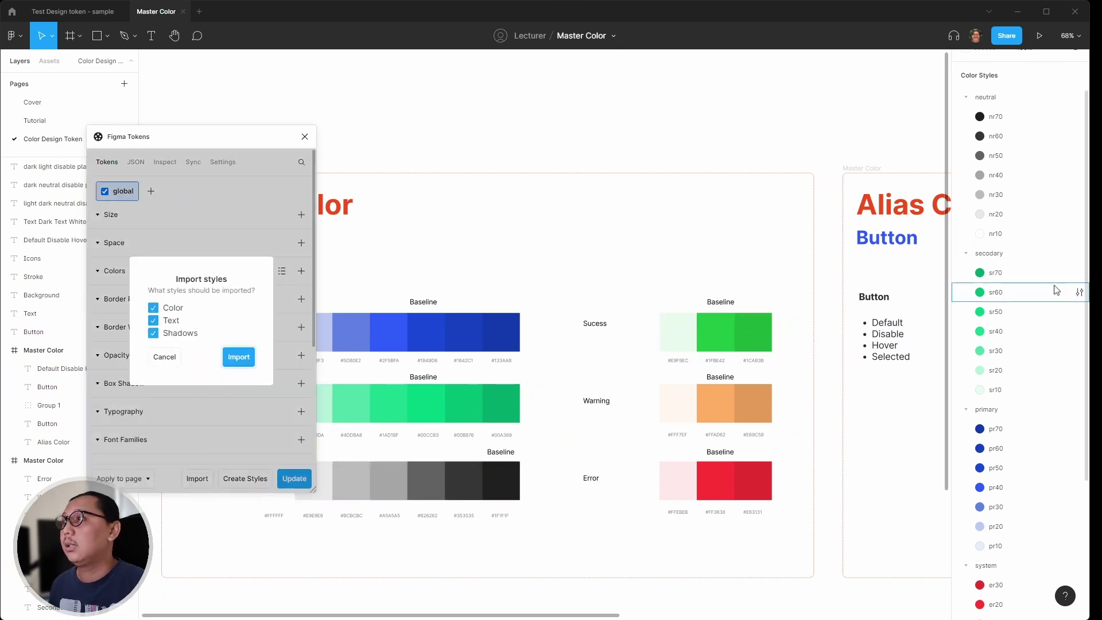
scroll(1054, 290, "down", 5)
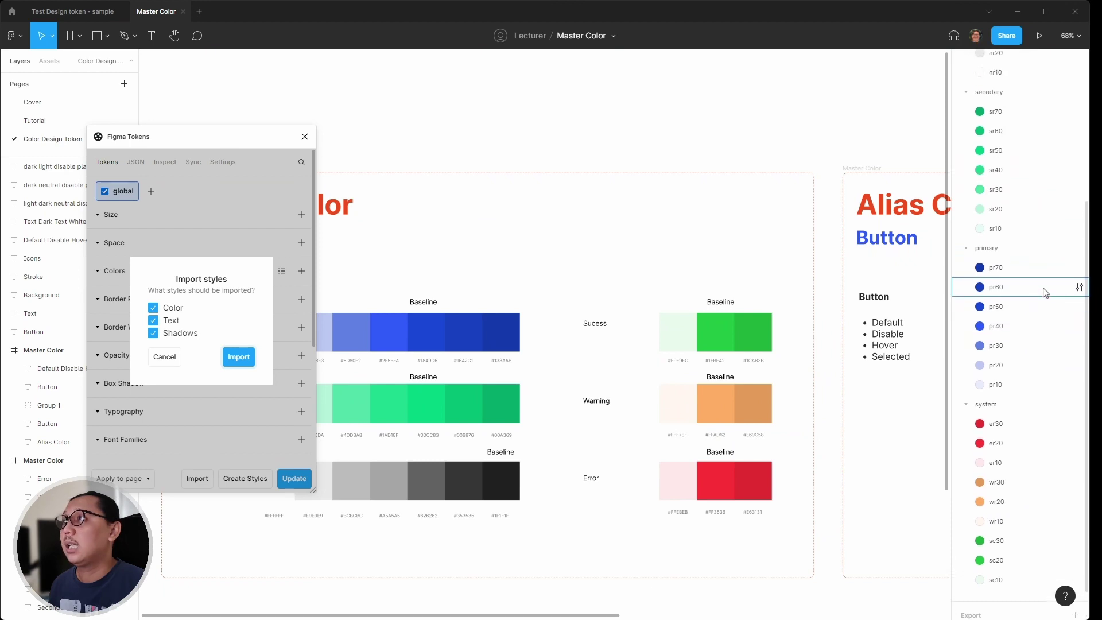
scroll(1044, 292, "up", 6)
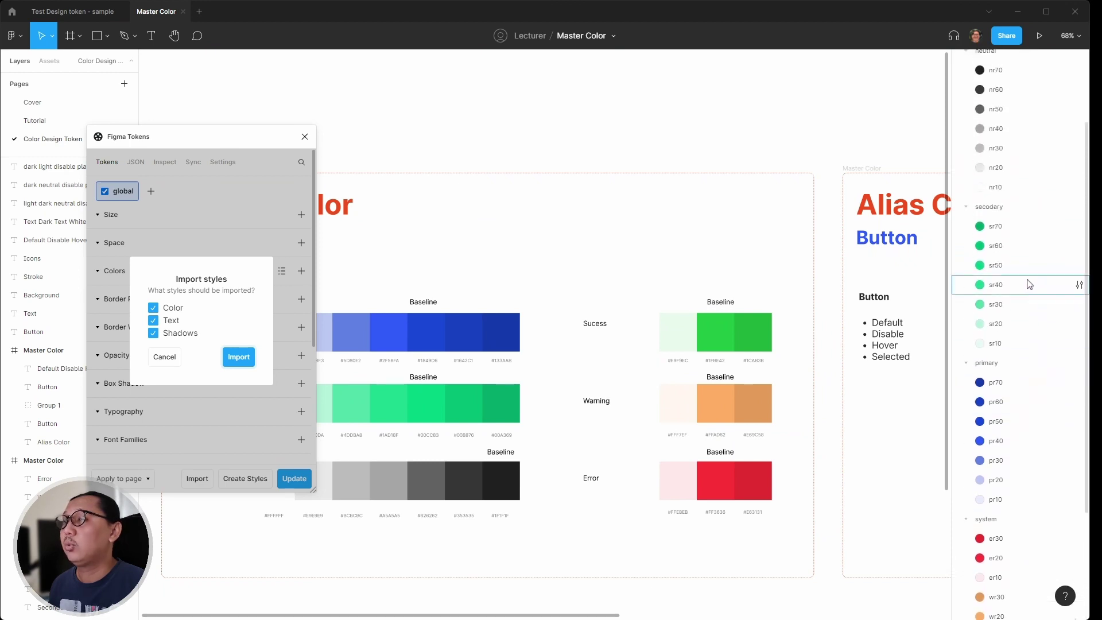
left_click(153, 333)
left_click(153, 320)
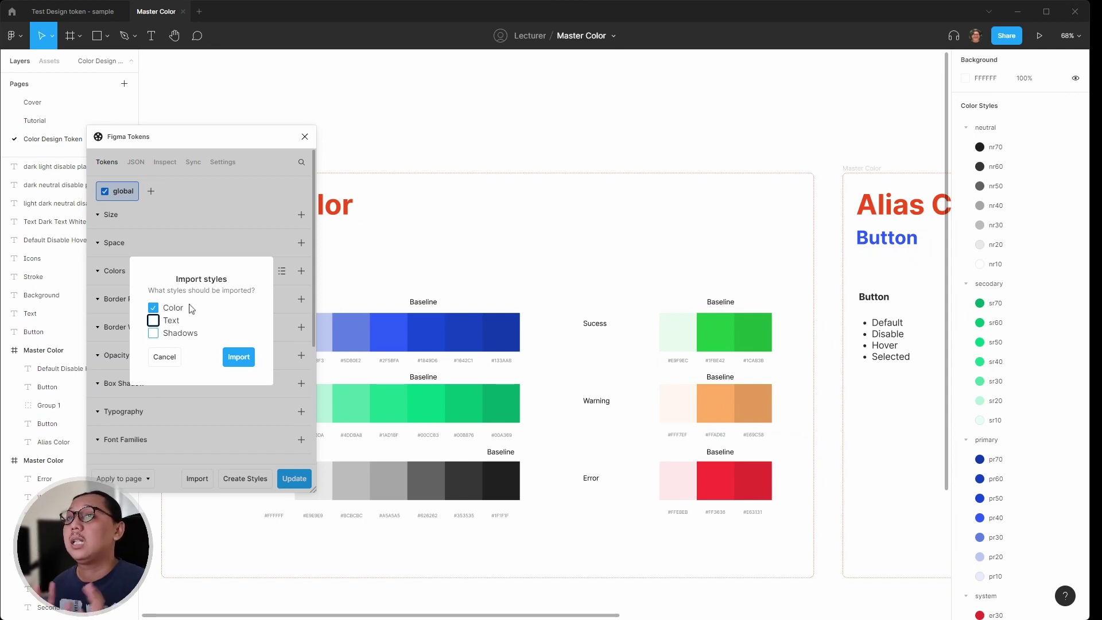
left_click(239, 358)
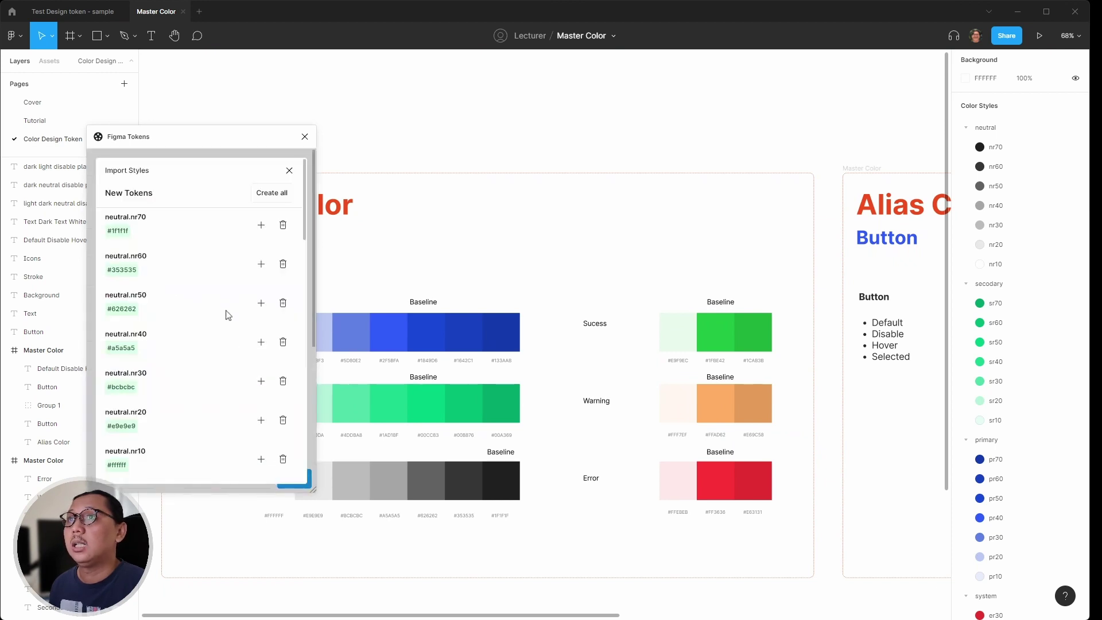
Step: Review the new tokens found in the imported styles and create all of them
scroll(228, 315, "down", 4)
scroll(230, 323, "up", 4)
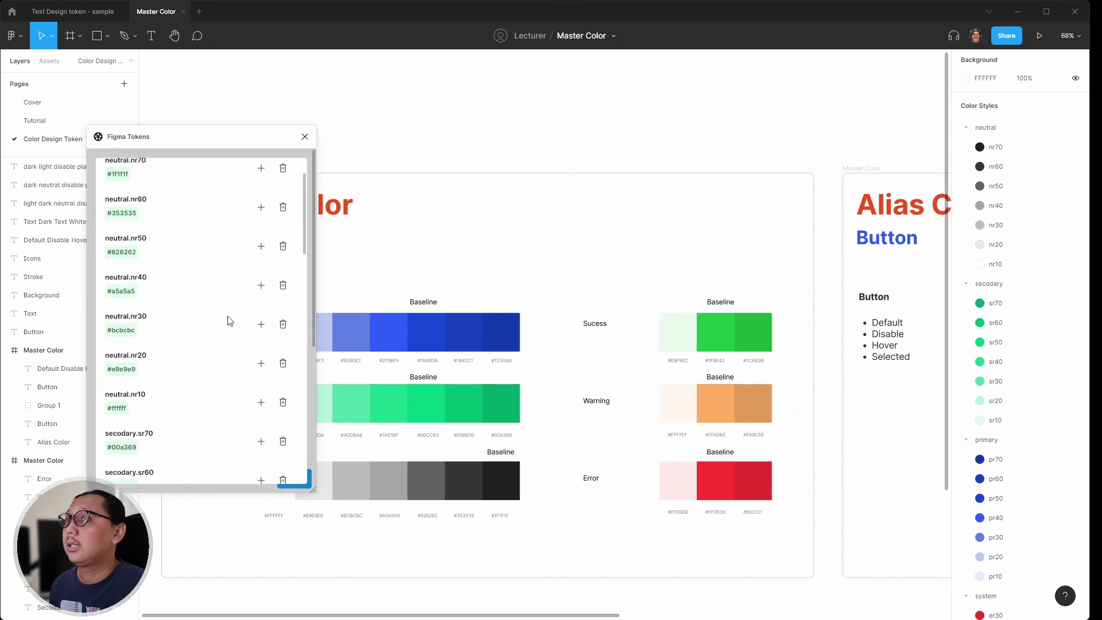
left_click(276, 191)
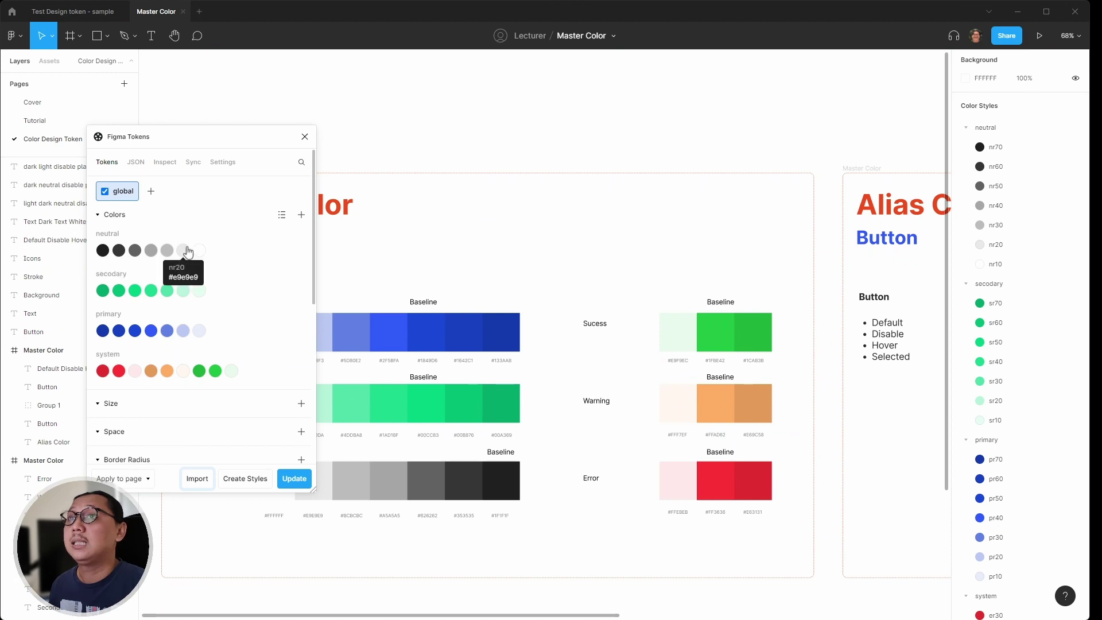
Step: Open the neutral nr70 token for editing to inspect its fields, and close it without changes
right_click(103, 255)
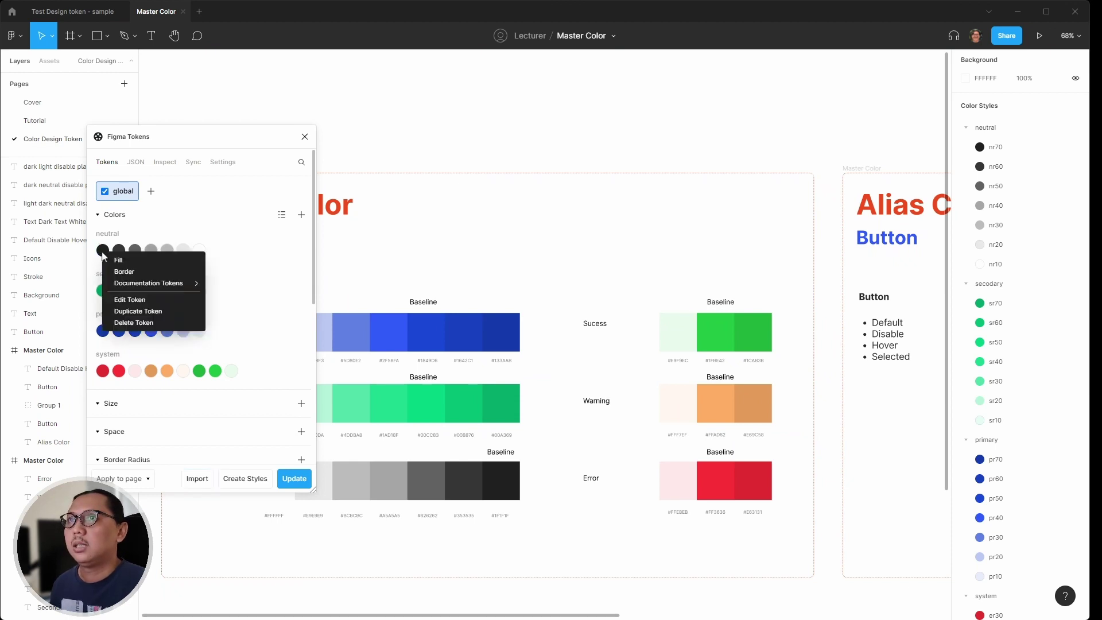
left_click(126, 300)
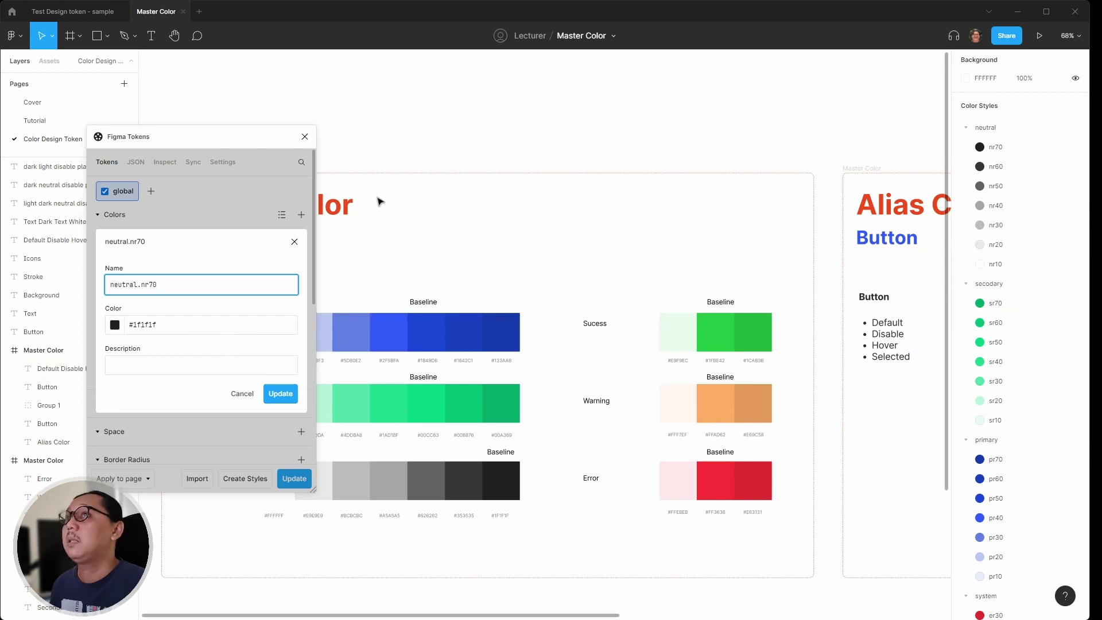
left_click(295, 243)
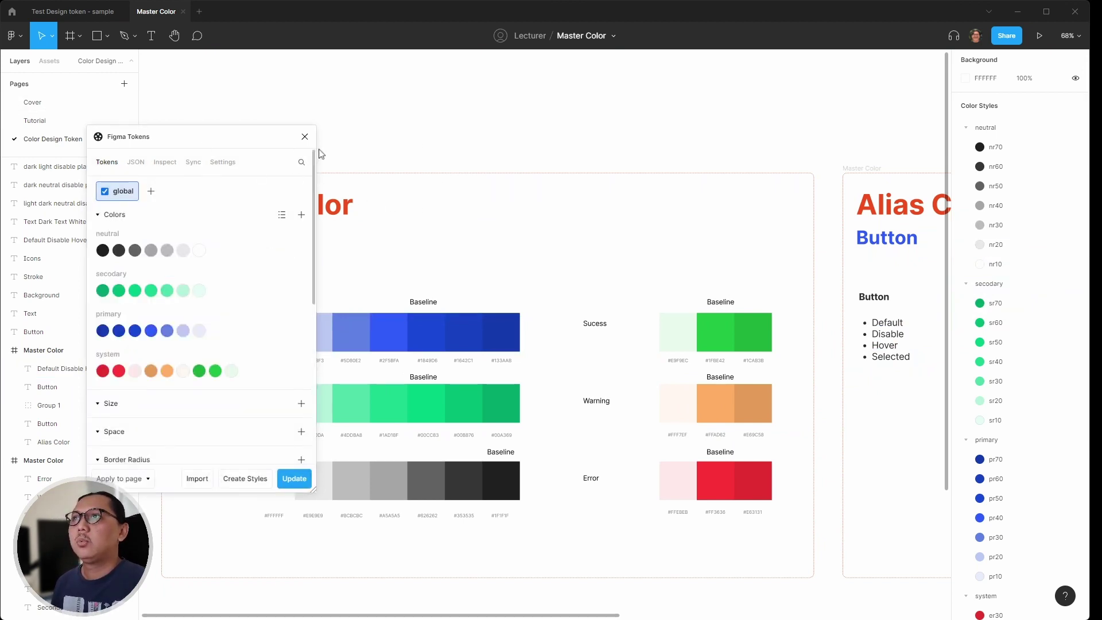
Step: Start a new color token for the Alias Color frame's primary button and name it btnPrimary.default
scroll(638, 204, "down", 1)
scroll(612, 218, "right", 8)
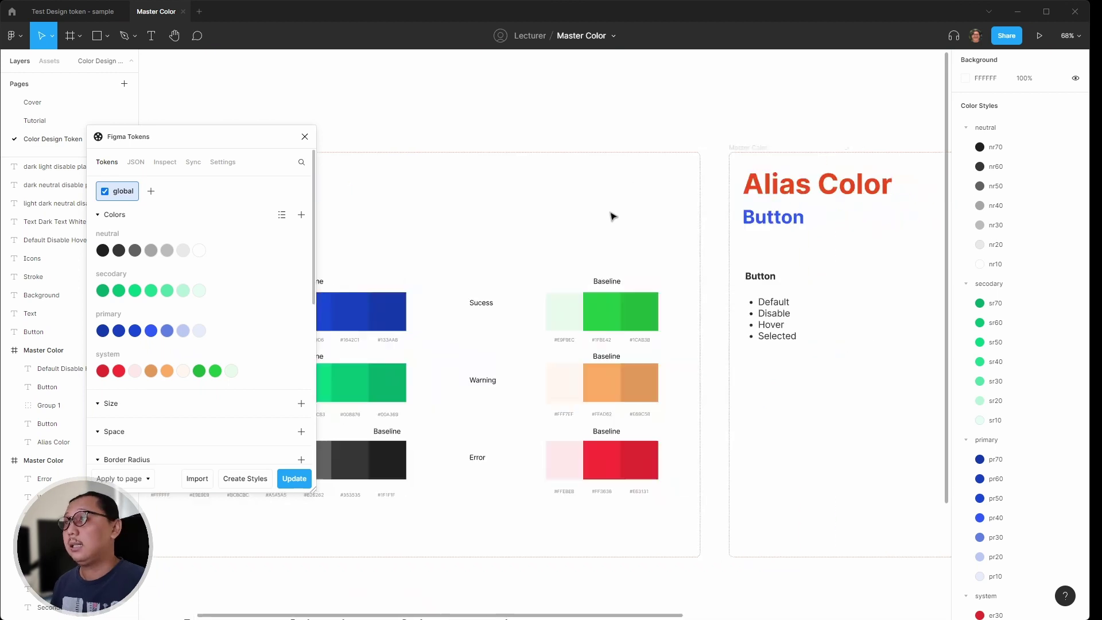
scroll(612, 222, "right", 3)
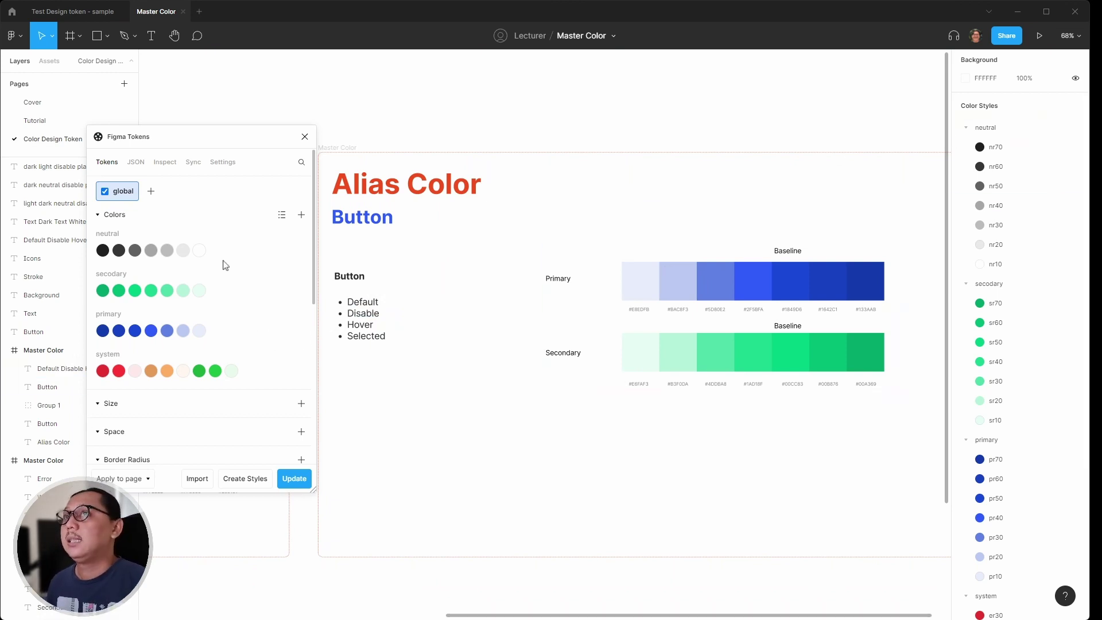
left_click(299, 217)
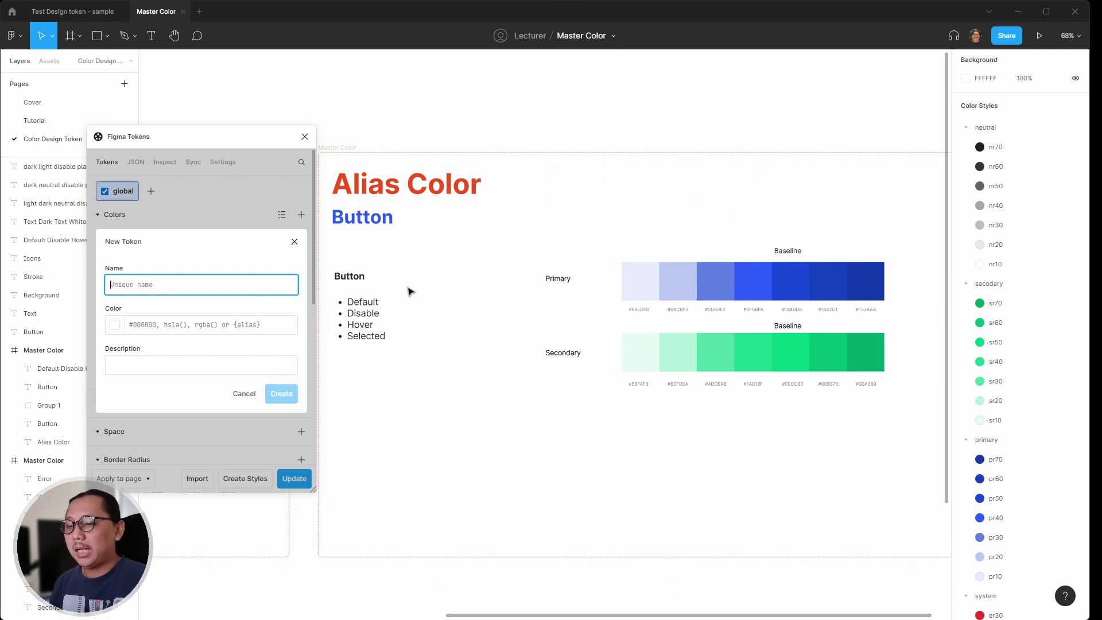
type("btn")
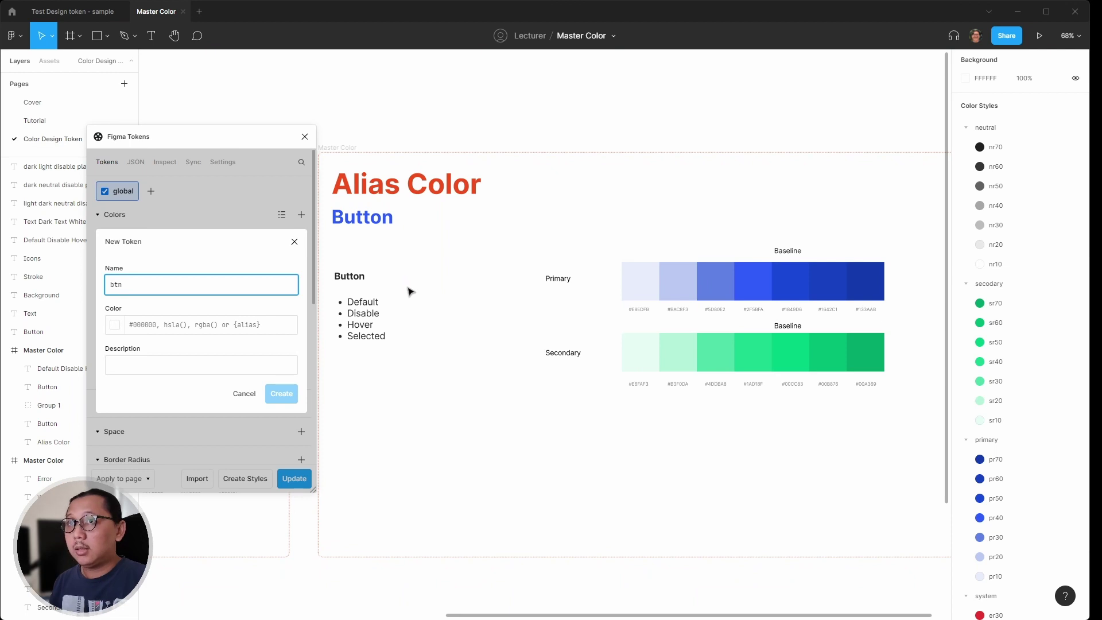
type("P")
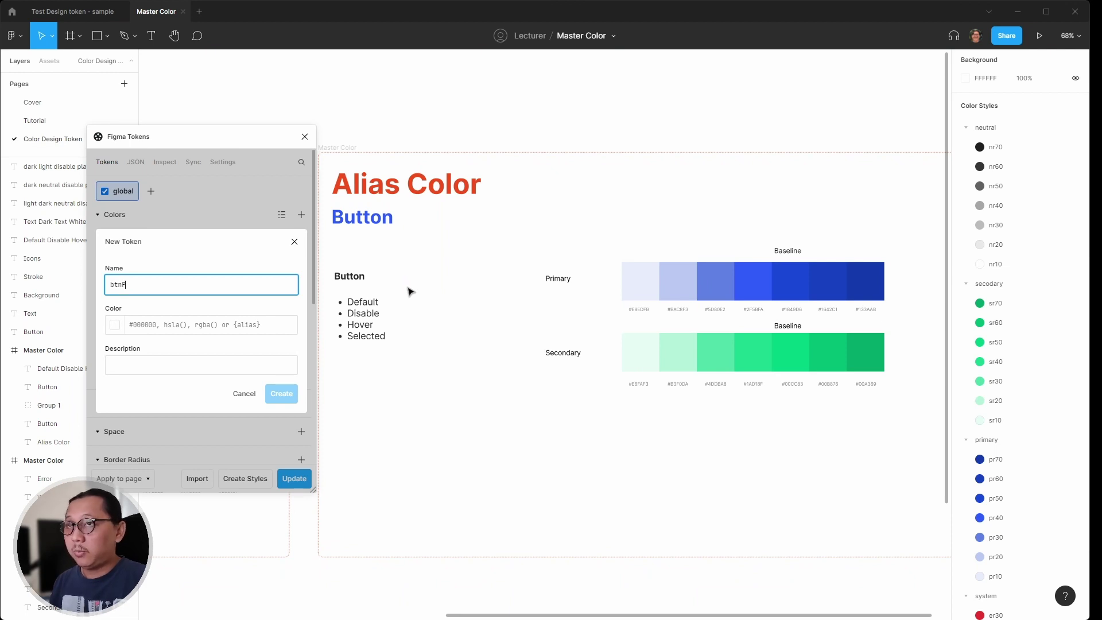
type("rimary.")
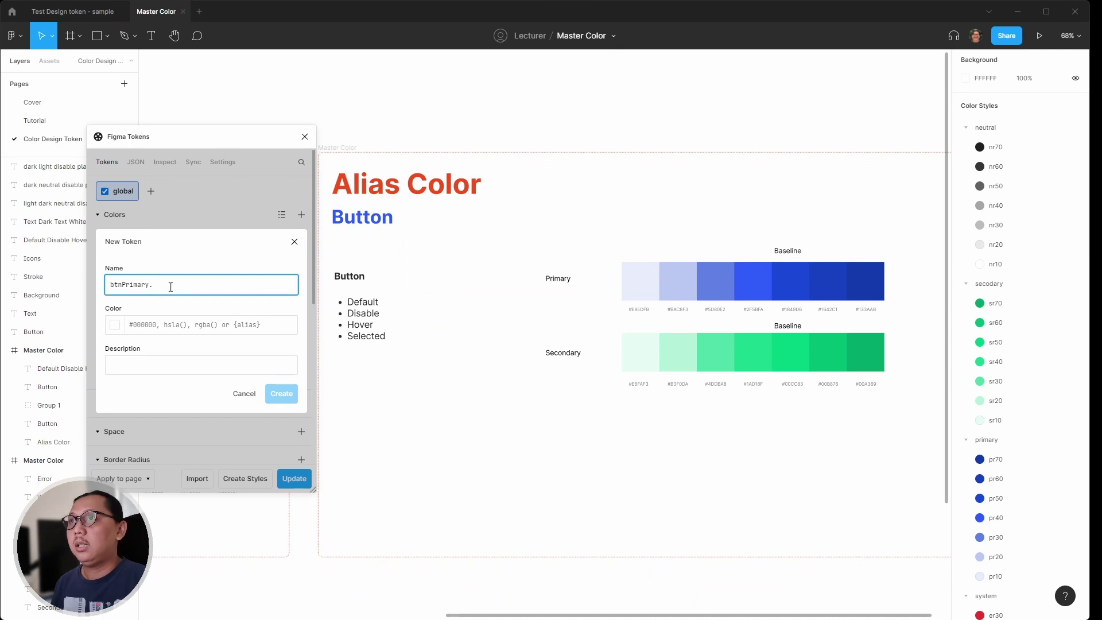
type("default")
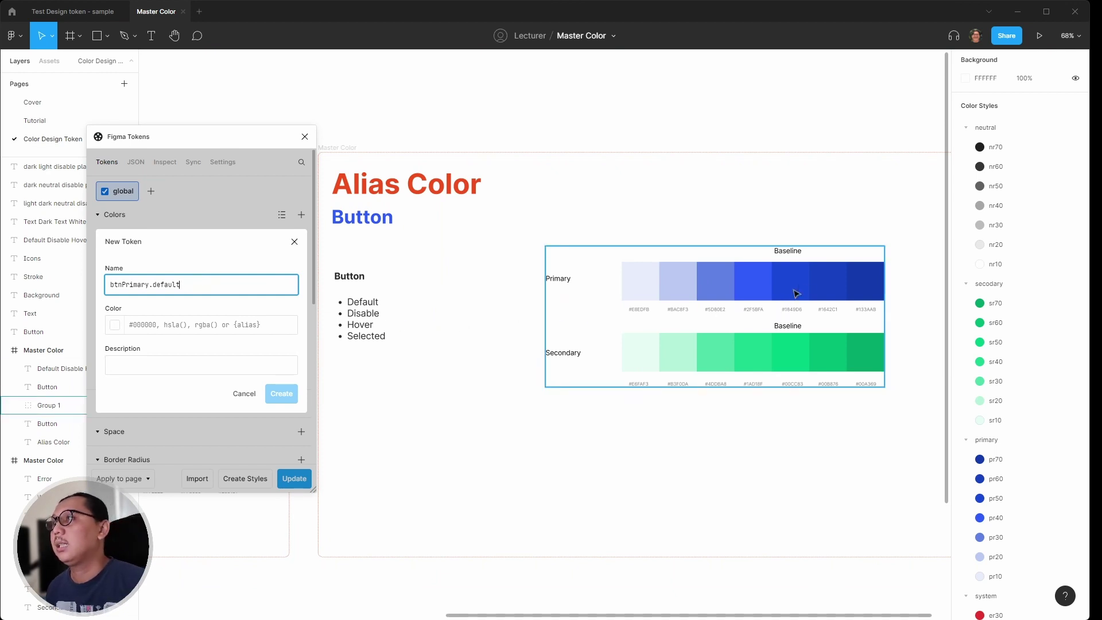
Step: Set the btnPrimary.default token's color to the alias {primary.pr50} and create the token
scroll(1011, 428, "down", 3)
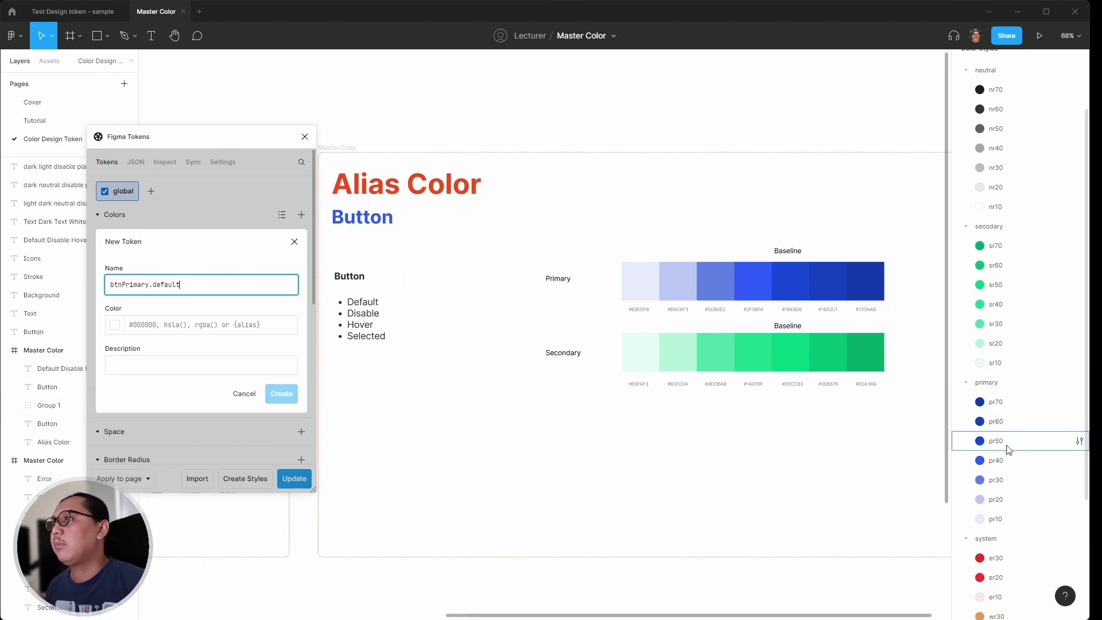
left_click(160, 328)
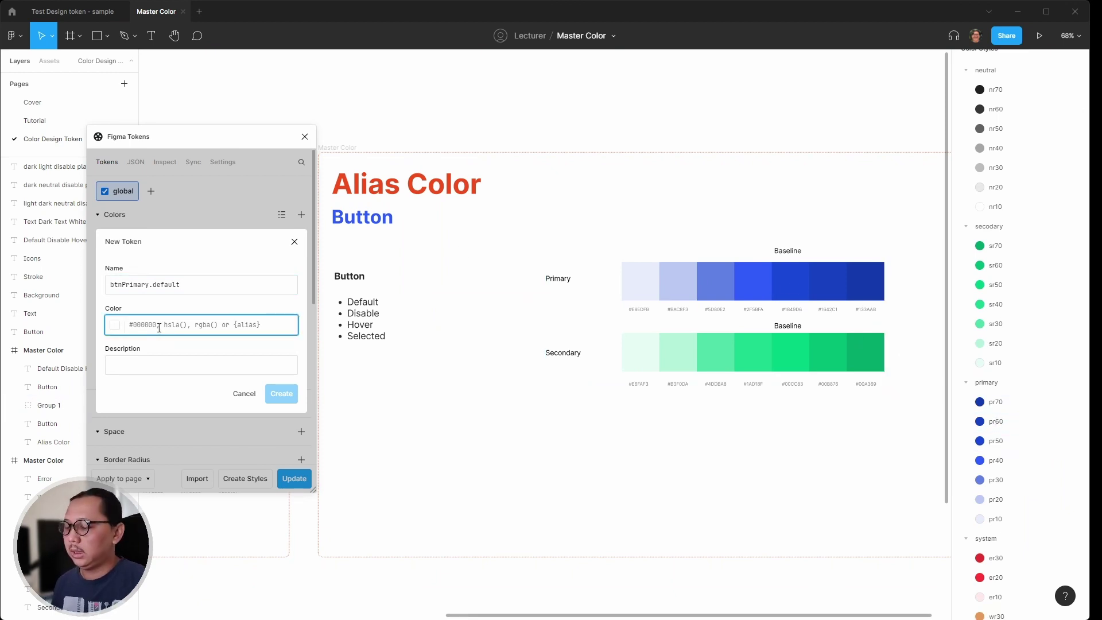
type("{}")
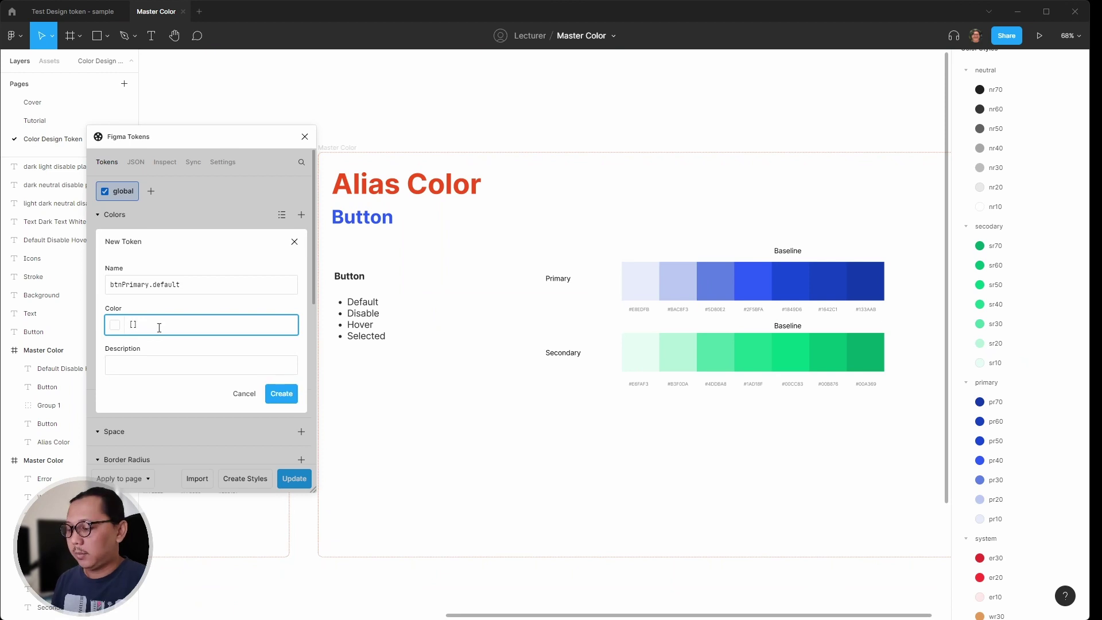
key("BackSpace")
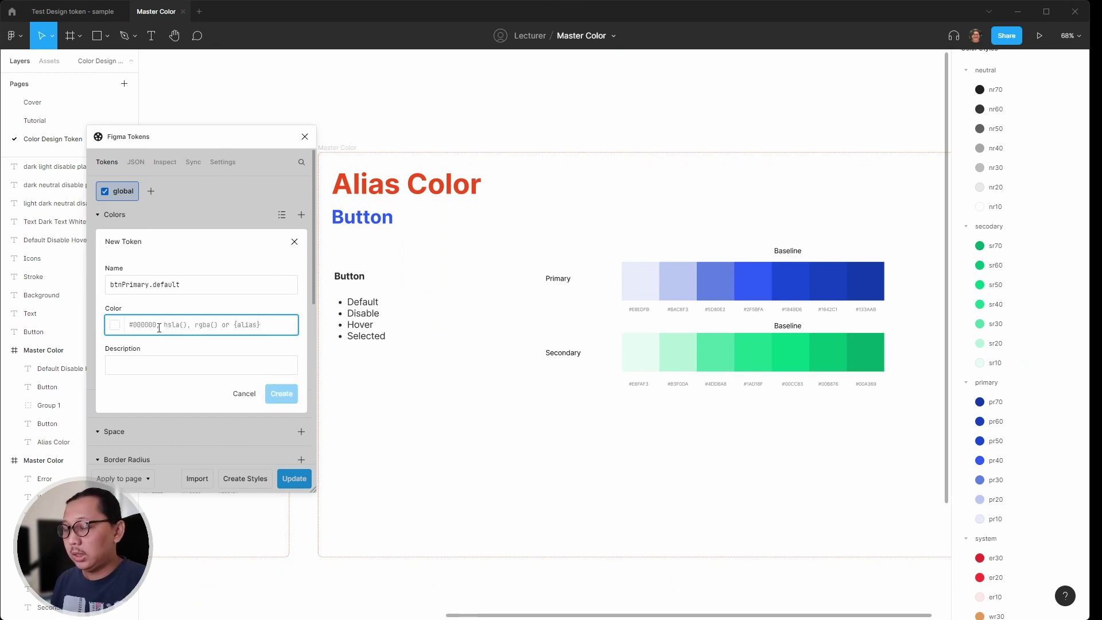
type("{}")
key("BackSpace")
type("{}")
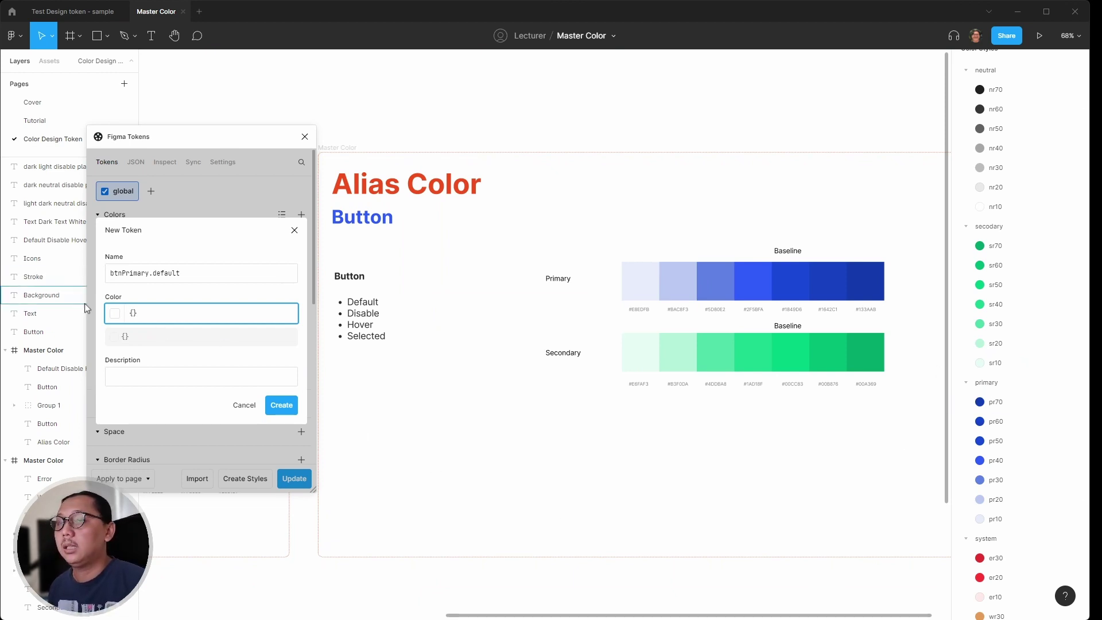
type("primary")
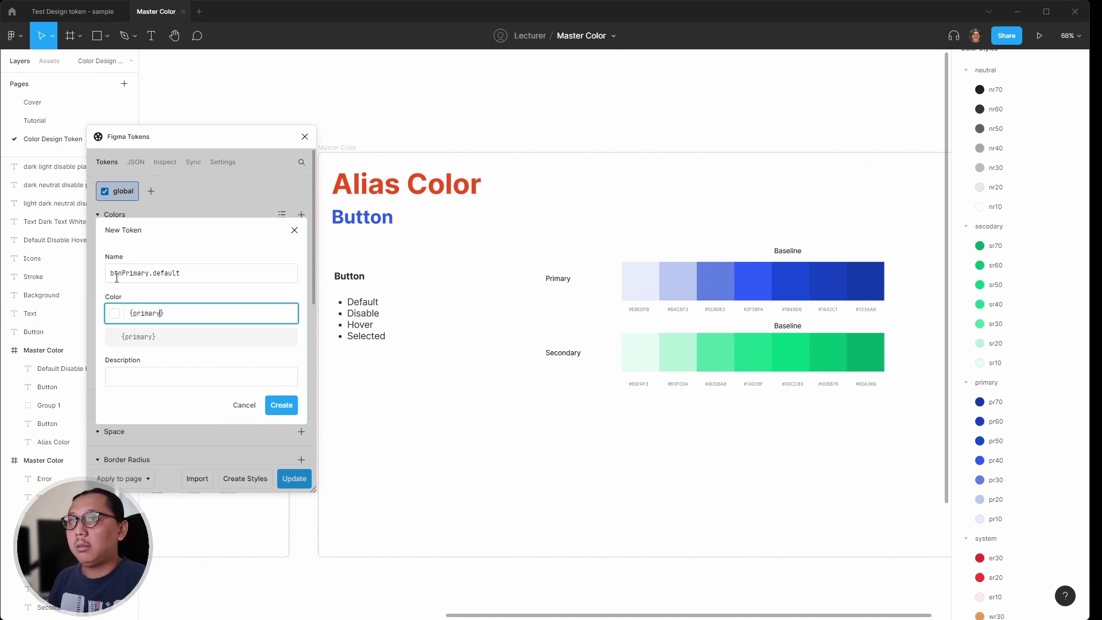
type(".pr")
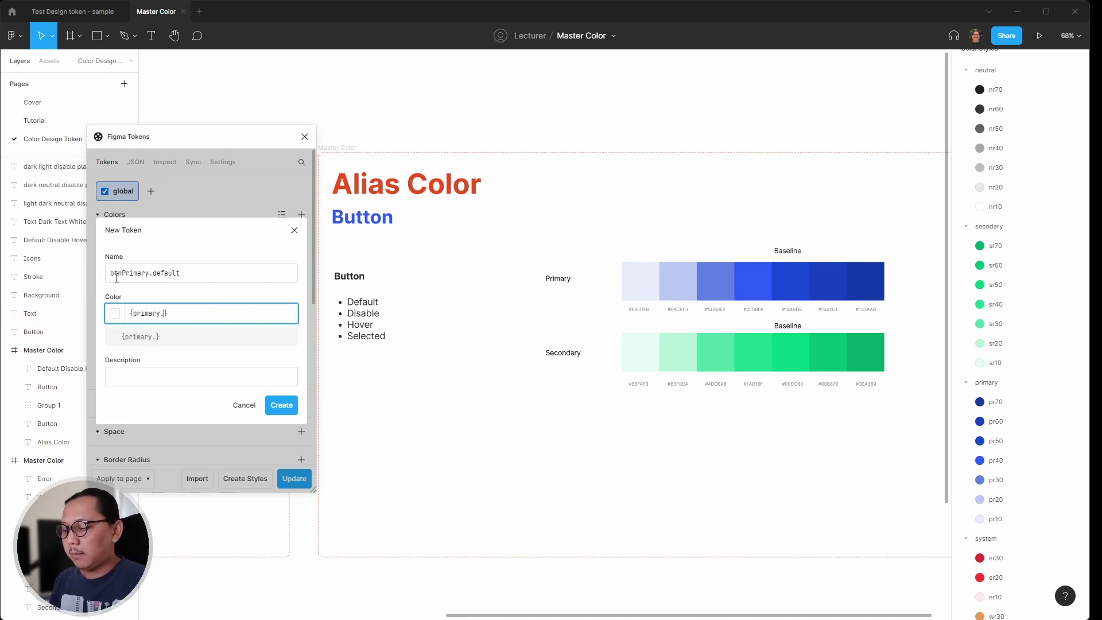
type("50")
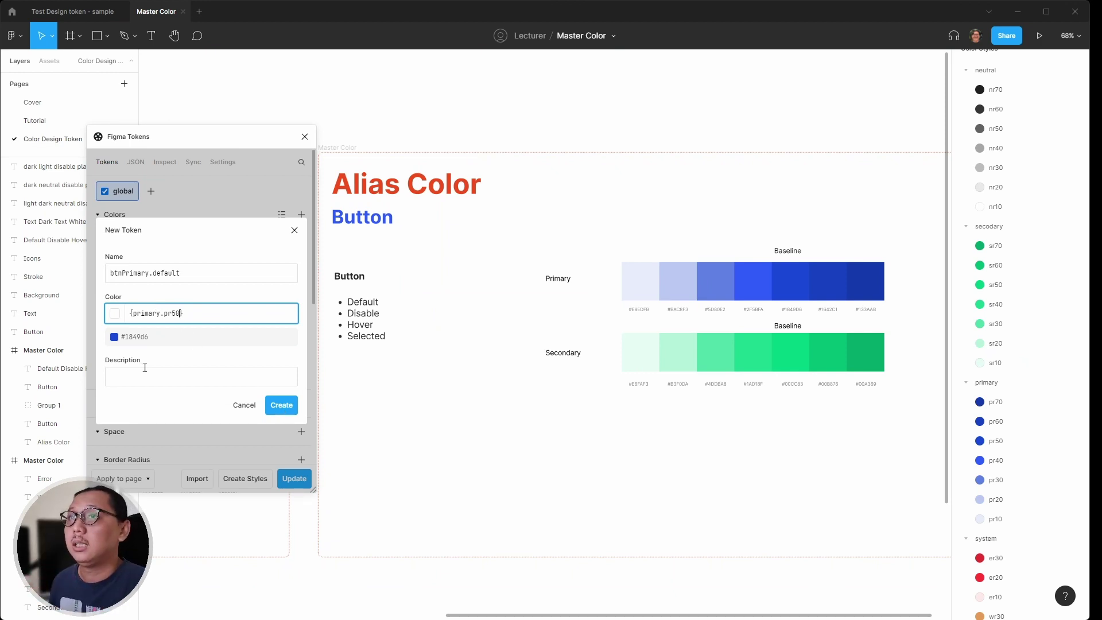
left_click(281, 407)
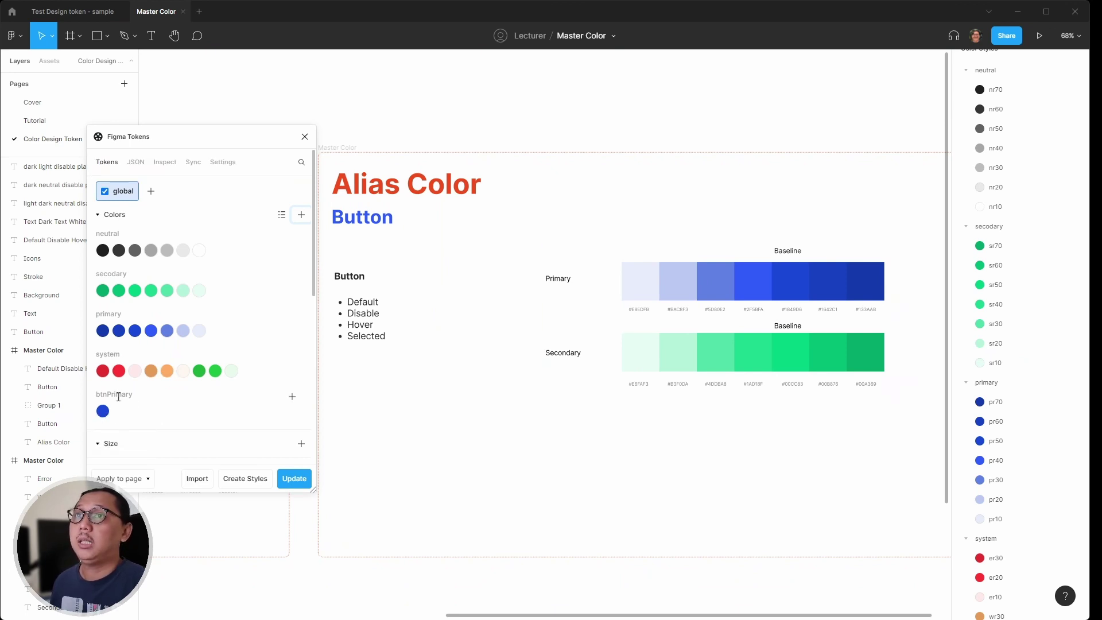
Step: Create a btnPrimary.disable color token in the btnPrimary group with its color set to the alias {primary.pr20}
mouse_move(100, 413)
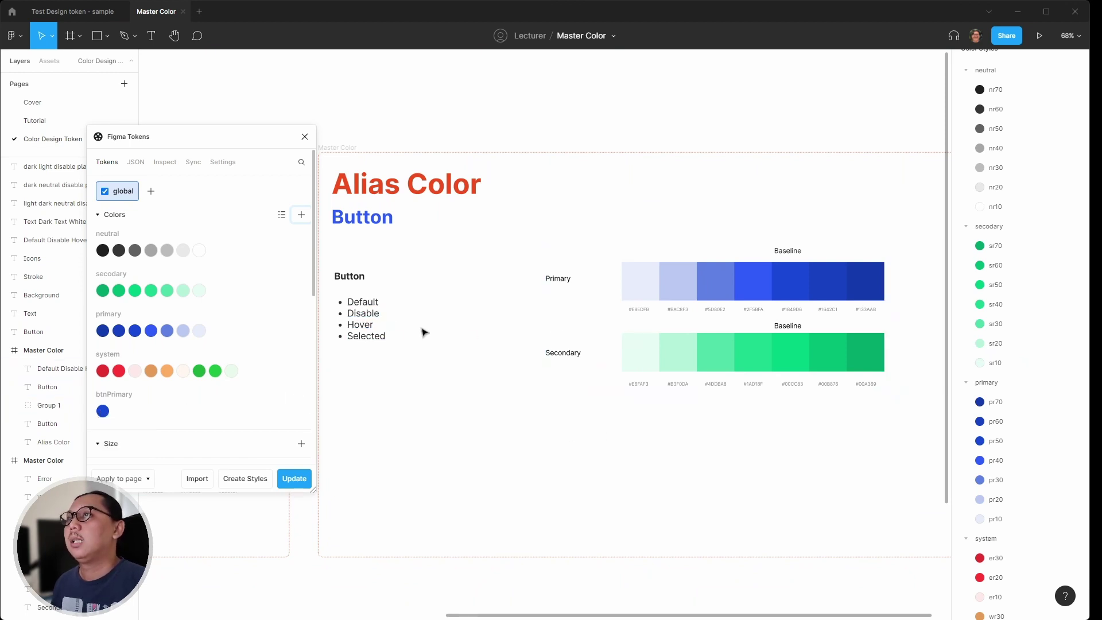
left_click(293, 395)
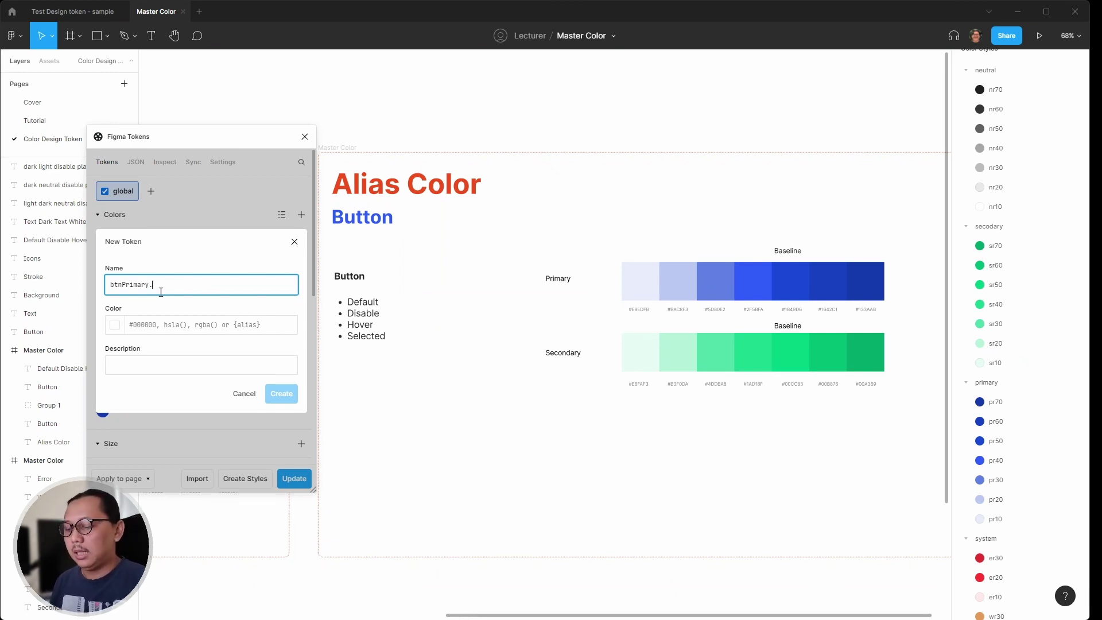
type("disable")
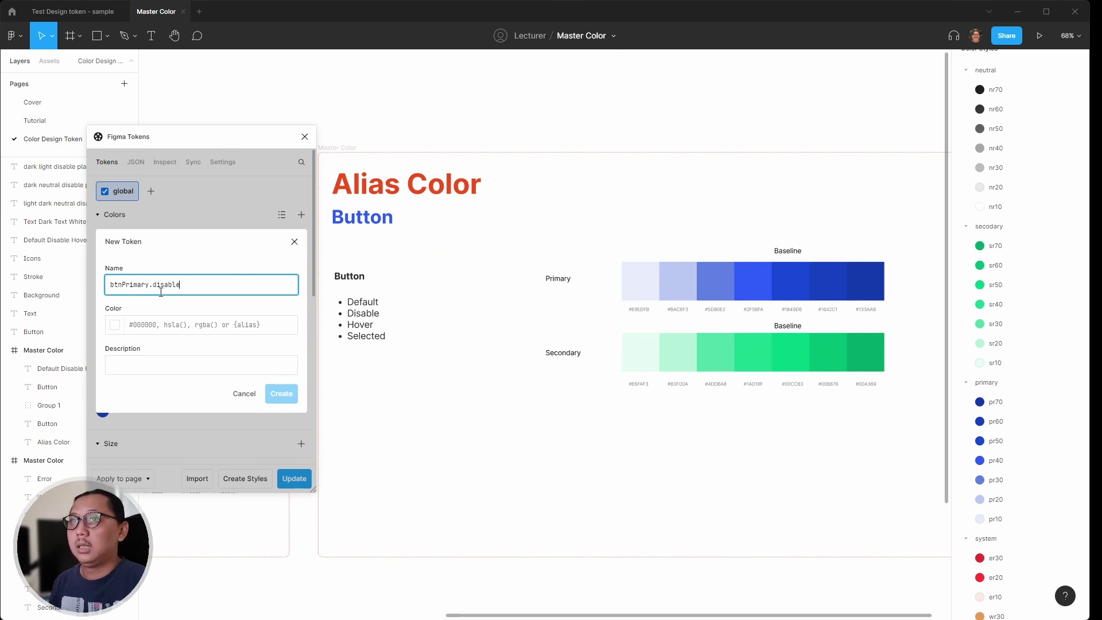
left_click(148, 325)
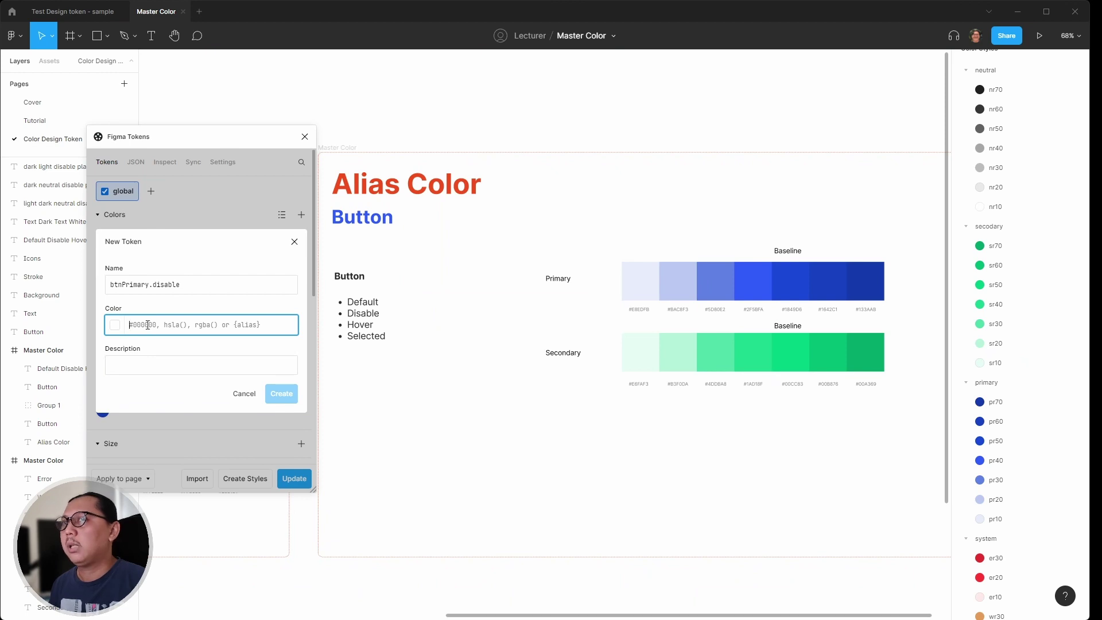
type("{}")
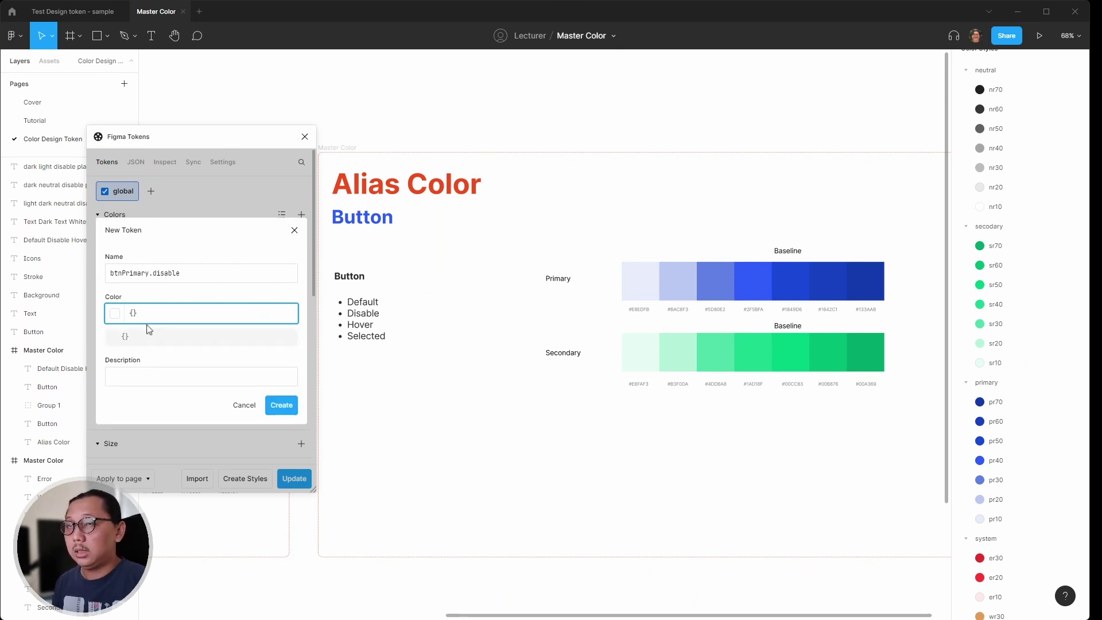
type("priar")
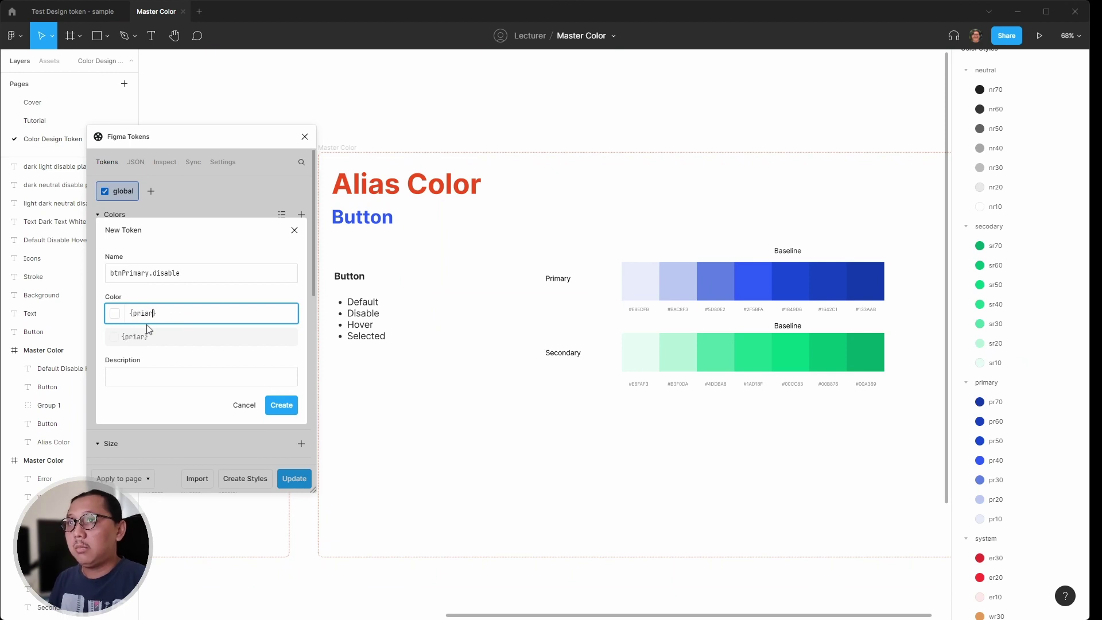
key("BackSpace")
key("BackSpace")
key("BackSpace")
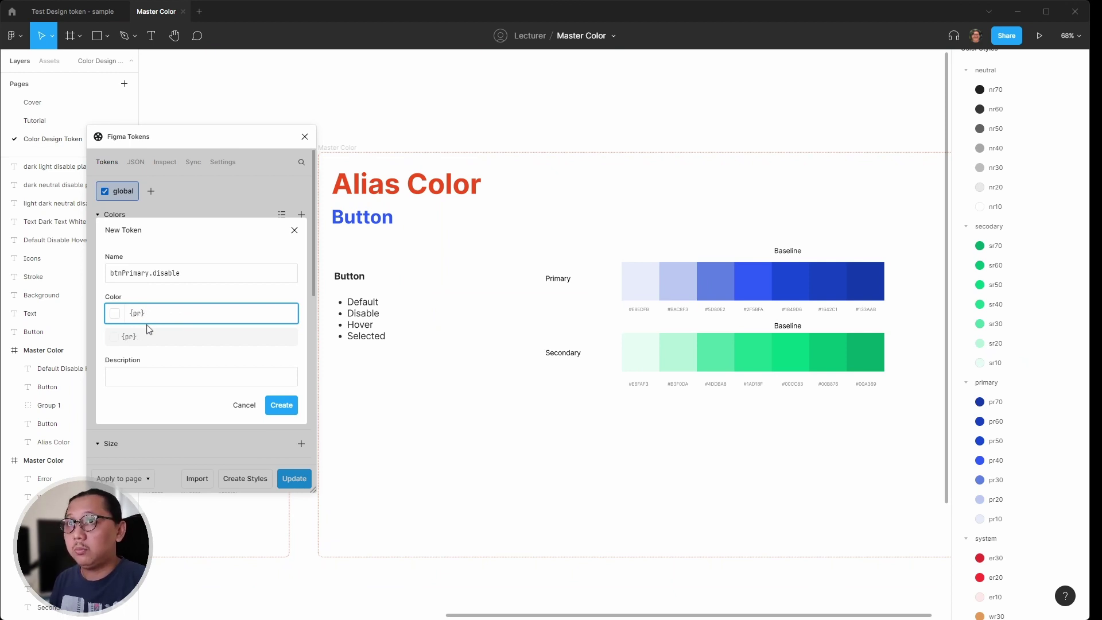
type("imary.pr20")
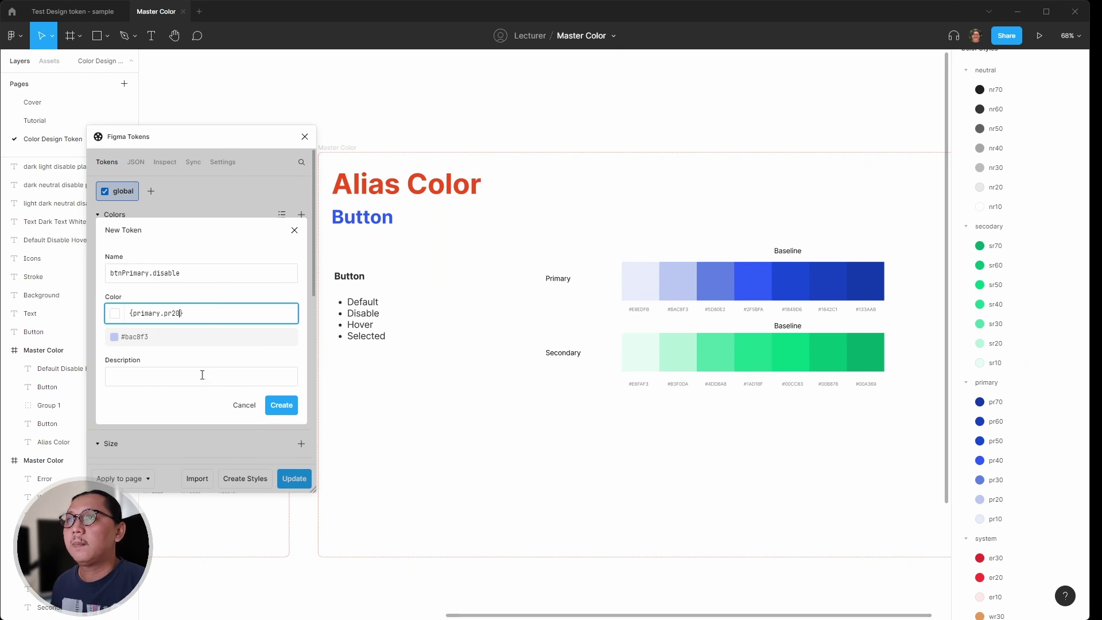
left_click(281, 406)
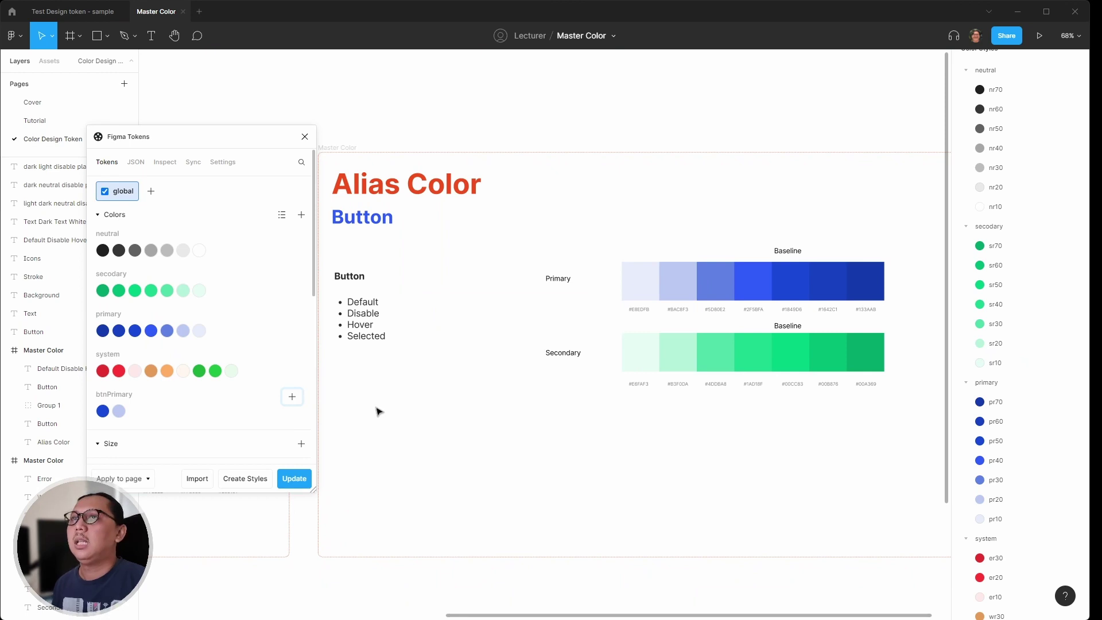
Step: Start another color token in the btnPrimary group and name it btnPrimary.hover
left_click(293, 397)
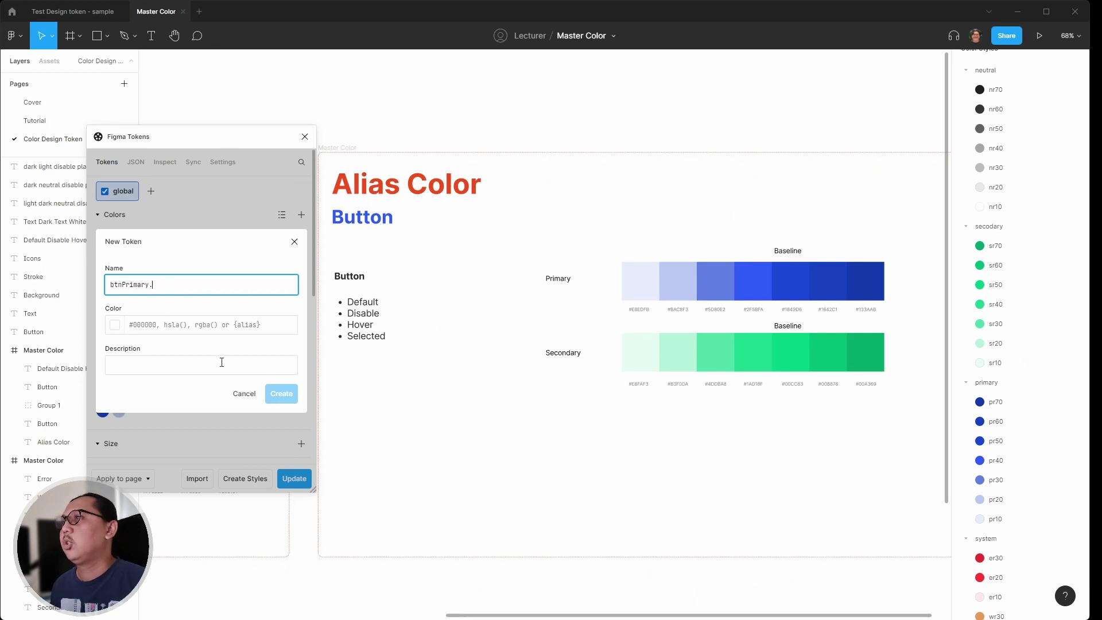
left_click(150, 328)
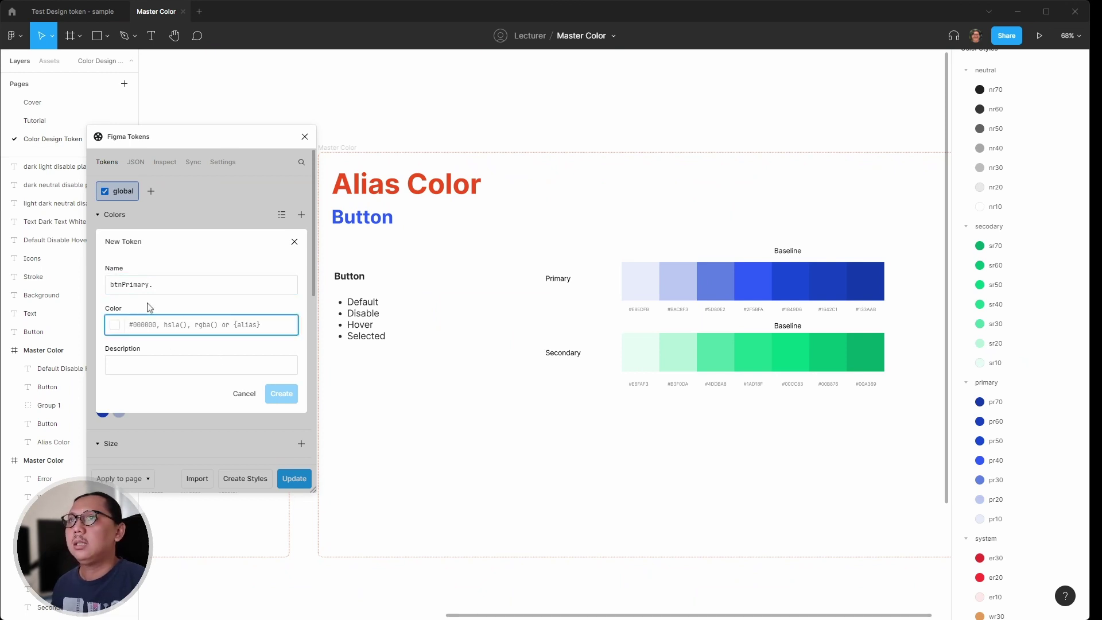
left_click(167, 286)
type("hv")
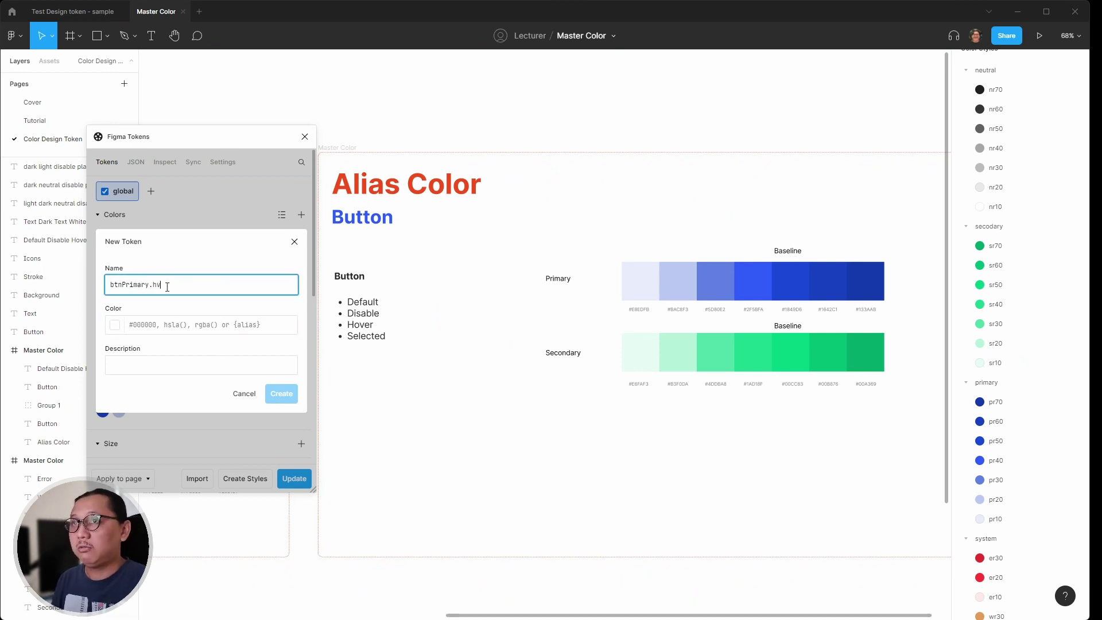
key("BackSpace")
type("over")
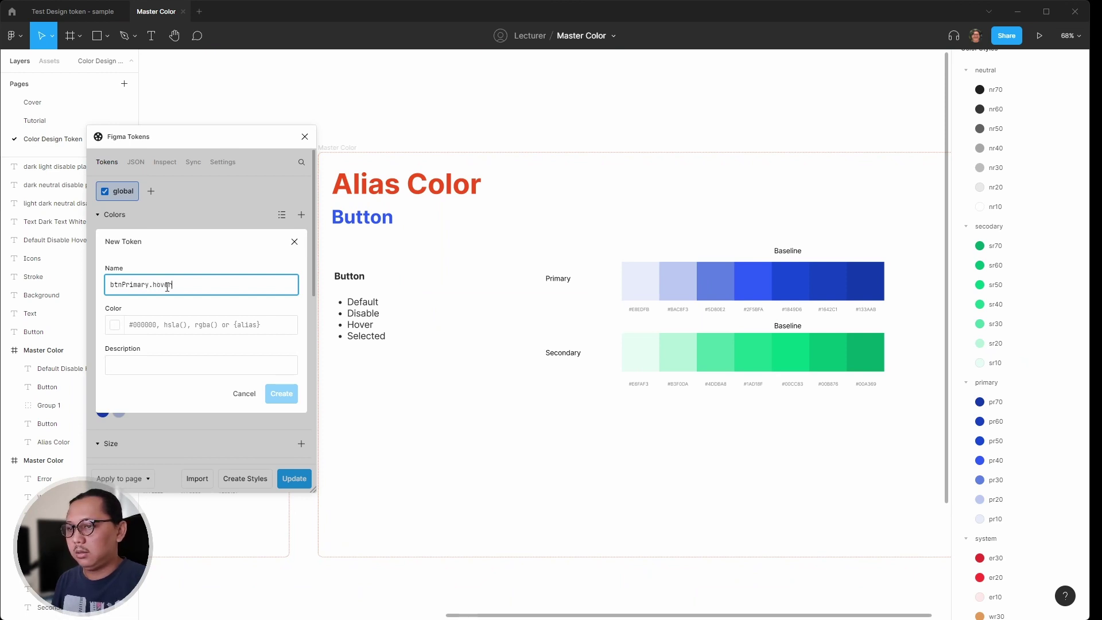
Step: Set the btnPrimary.hover token's color to the alias {primary.pr60} and create the token
left_click(156, 325)
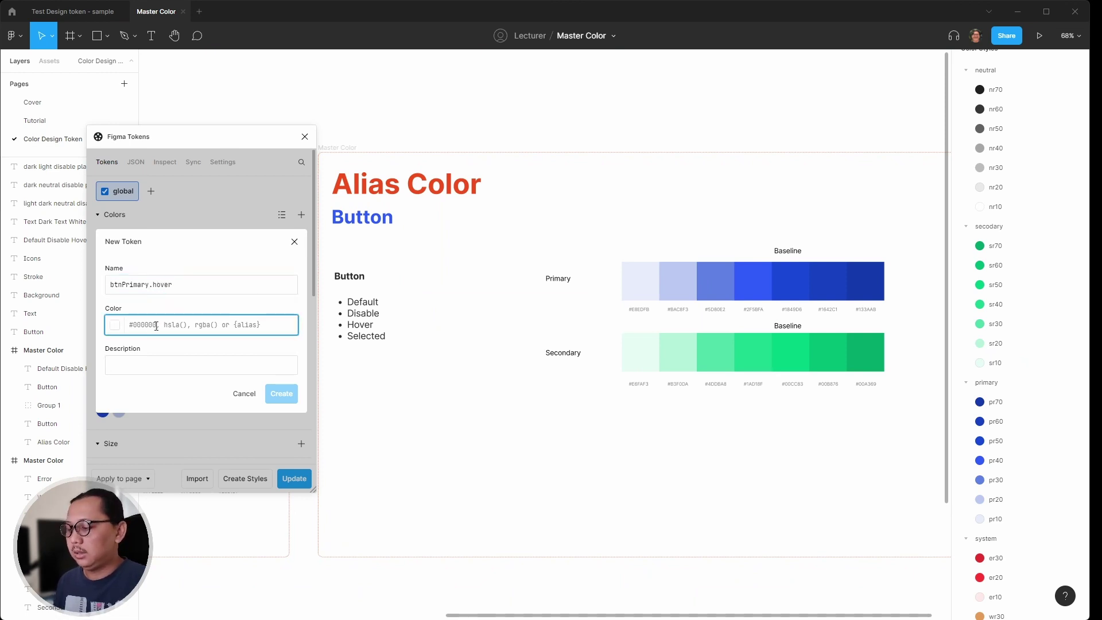
type("{}")
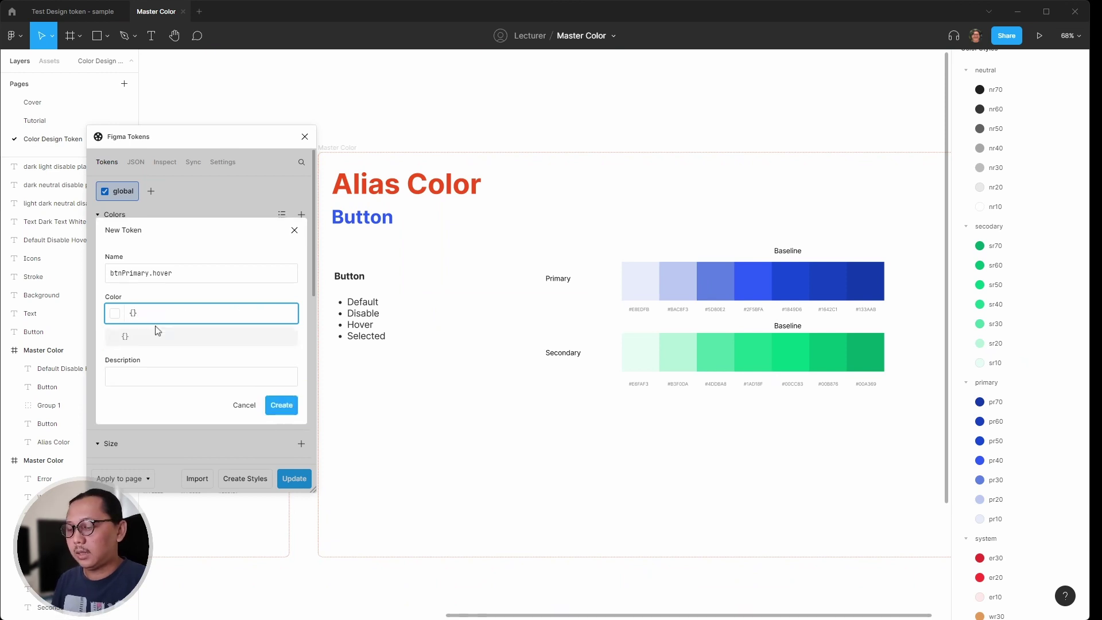
type("P")
key("BackSpace")
type("primary")
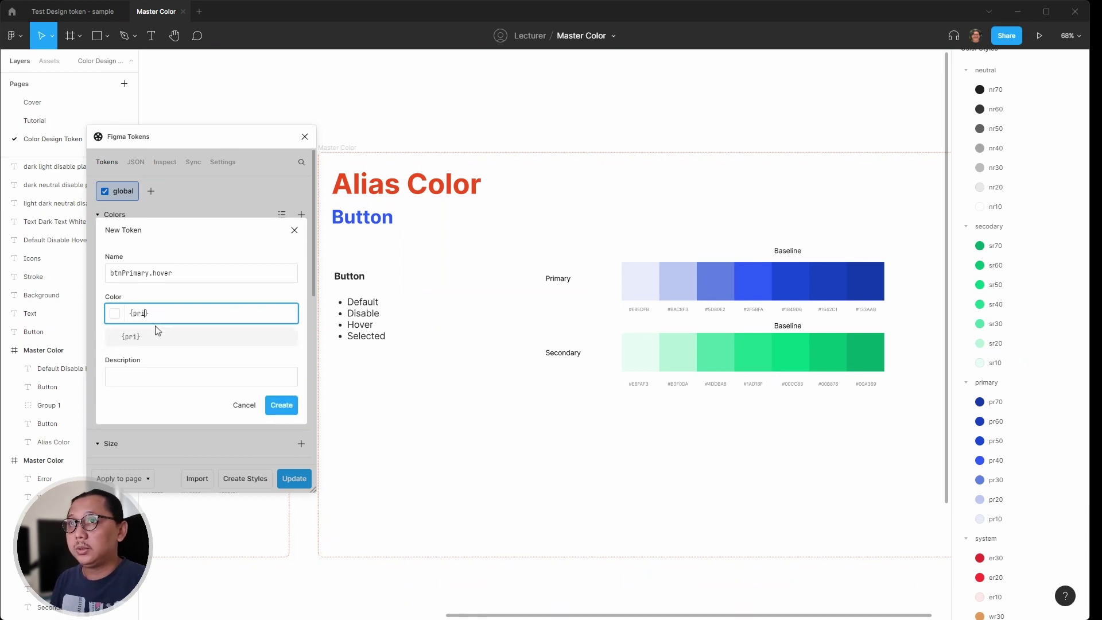
type(".pr6")
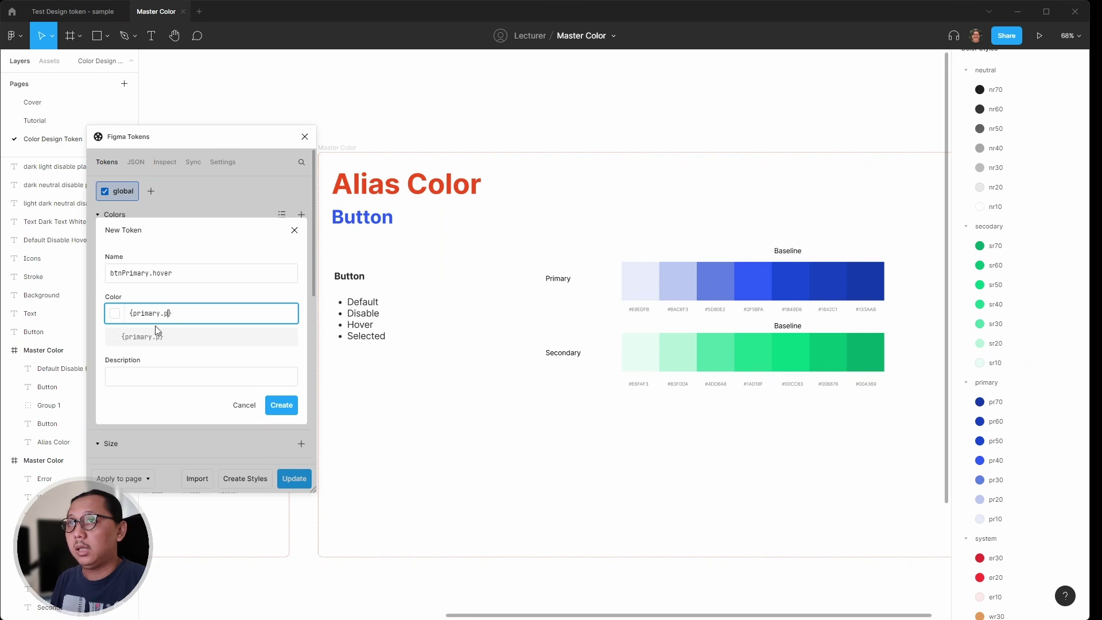
type("0")
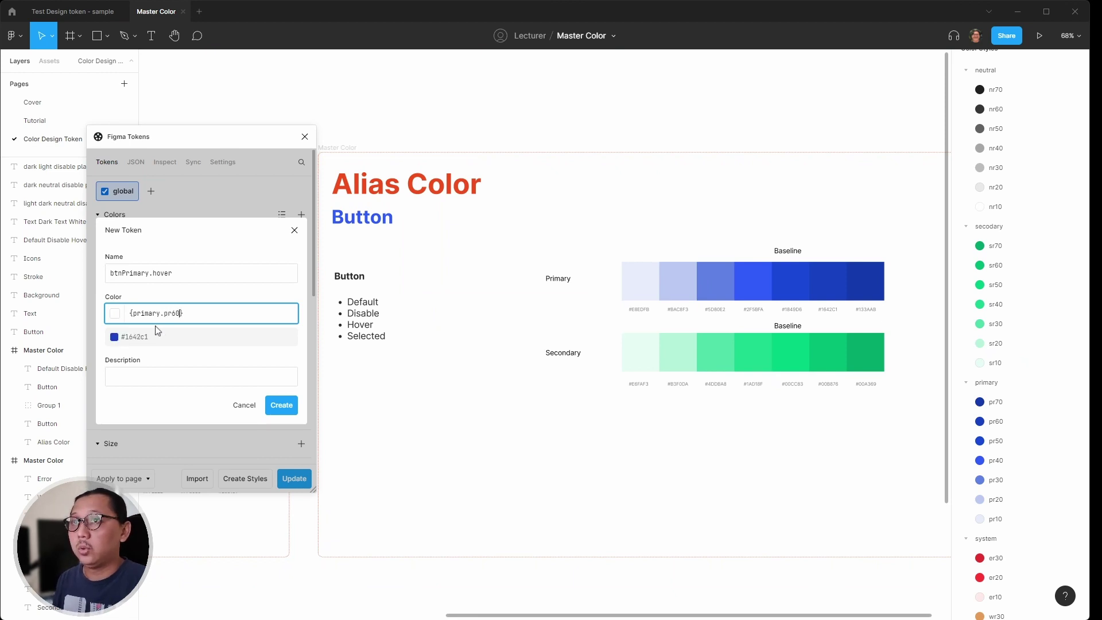
left_click(279, 408)
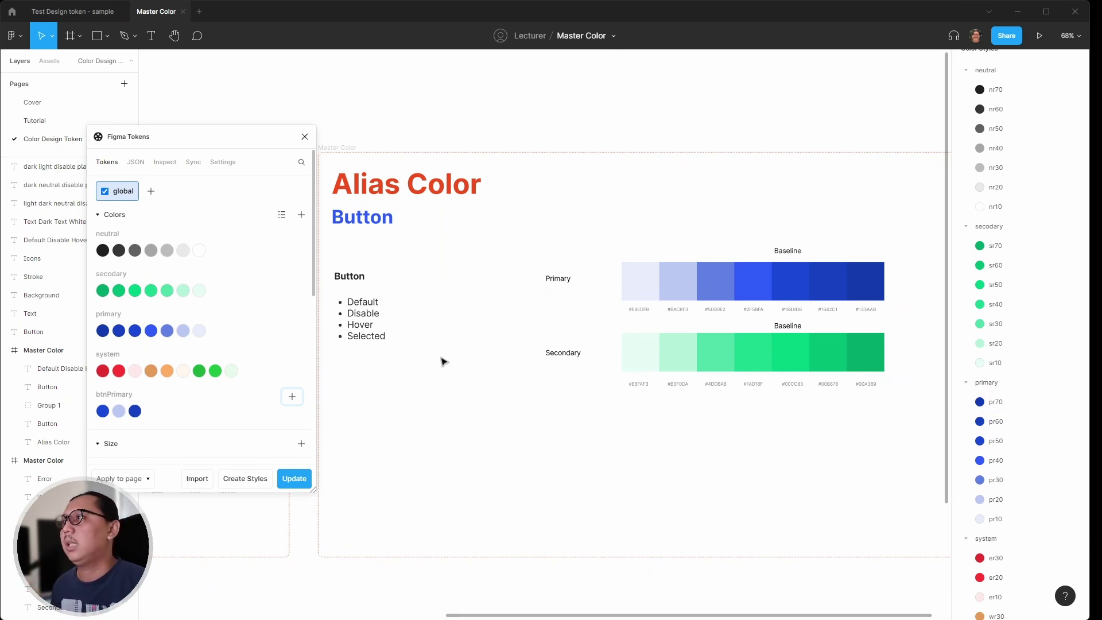
left_click(293, 398)
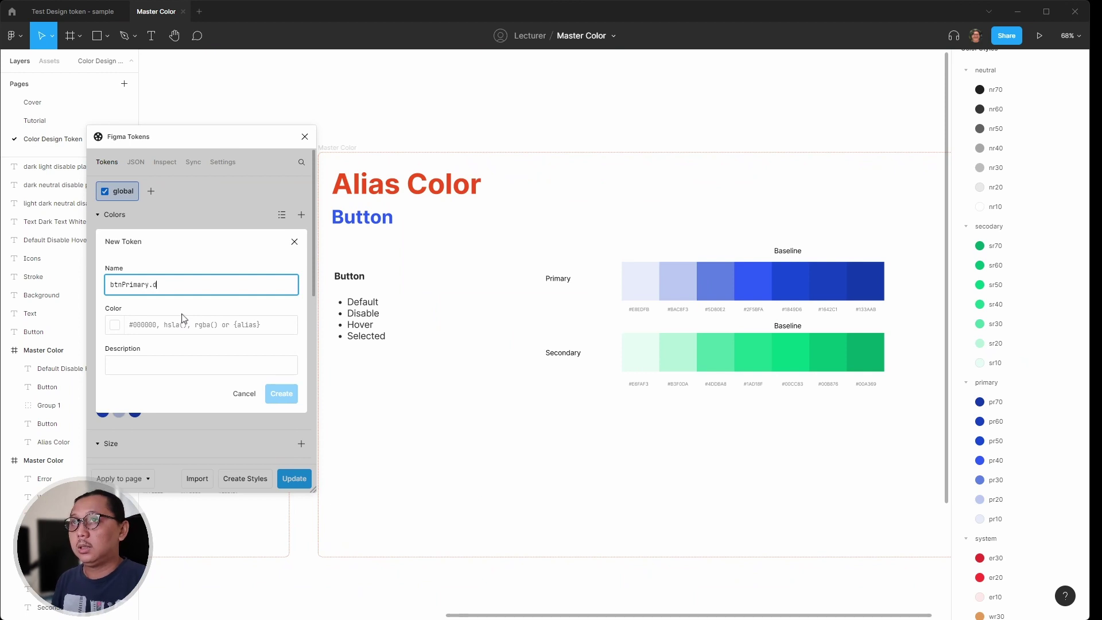
key("BackSpace")
type("se")
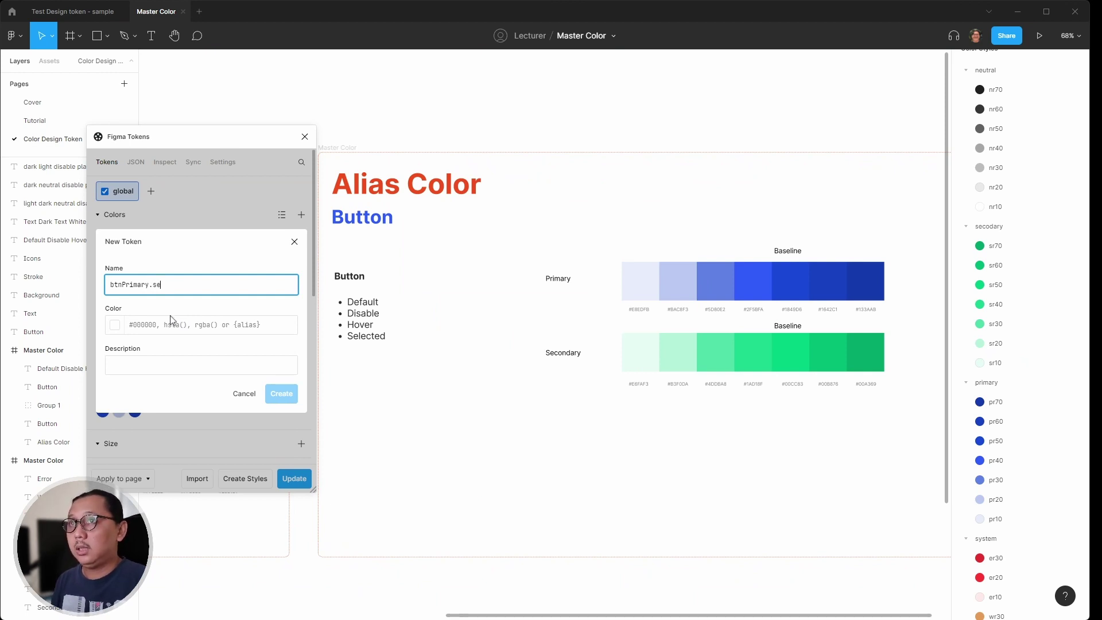
type("le")
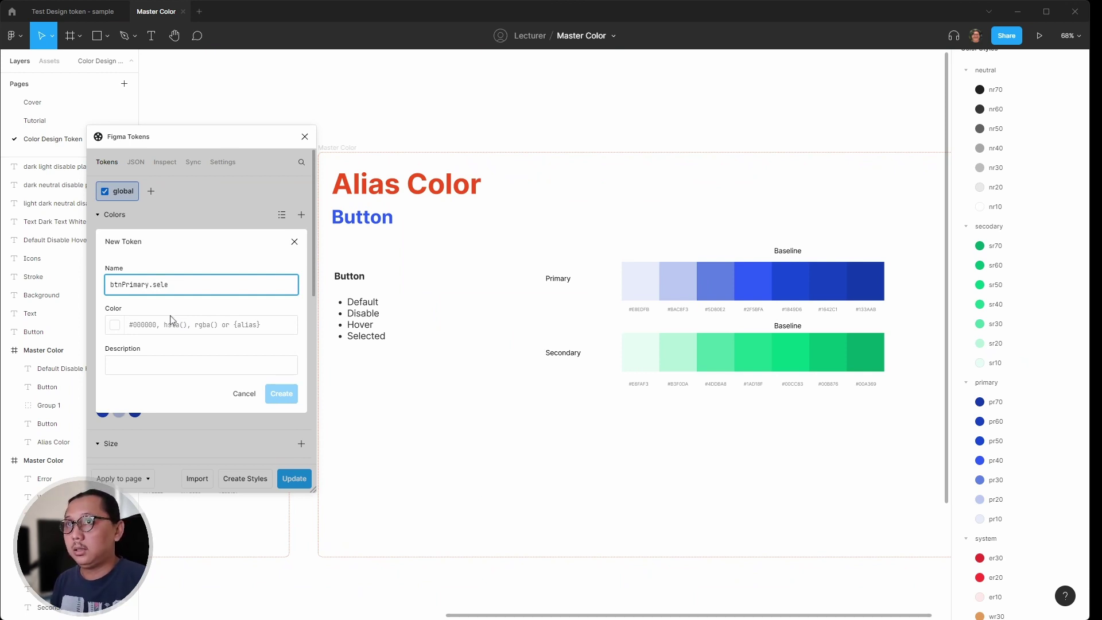
type("cted")
key("Tab")
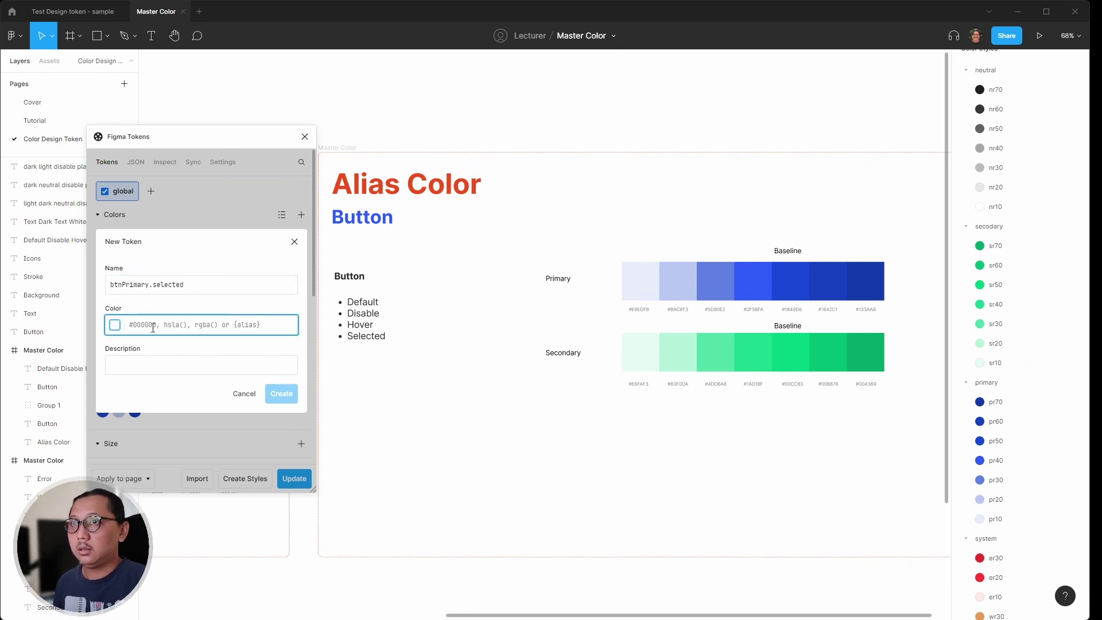
left_click(114, 325)
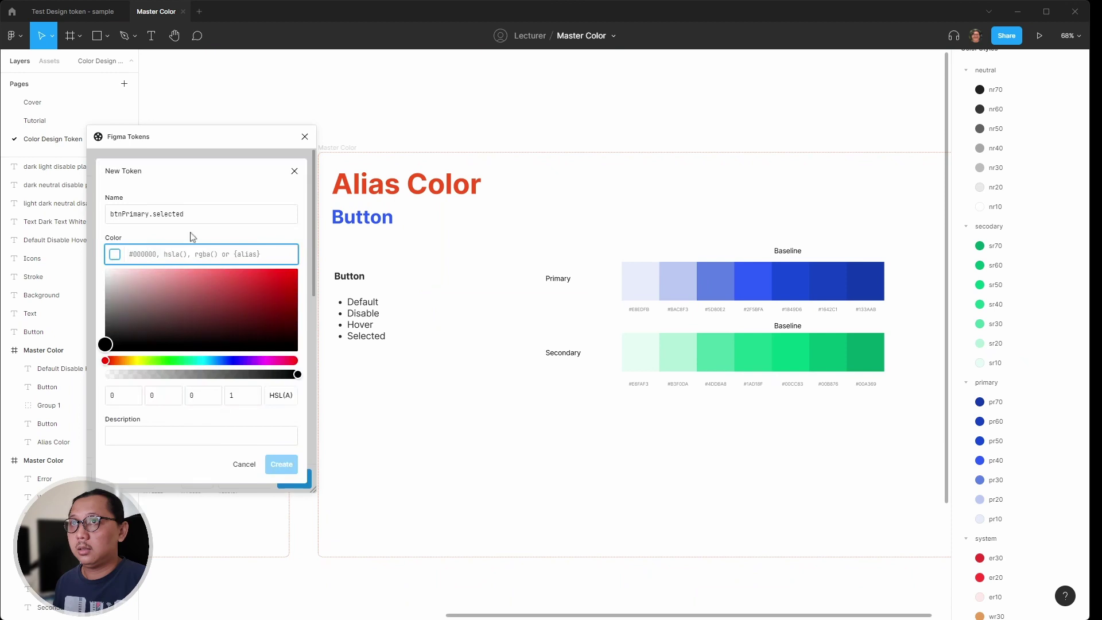
left_click(293, 172)
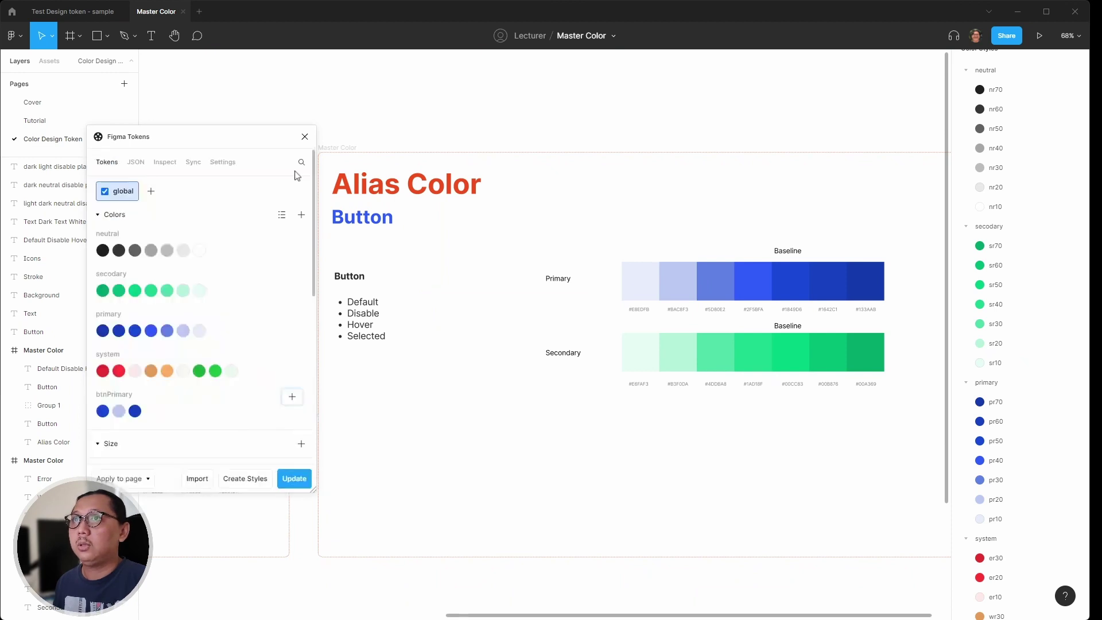
Step: Create a btnPrimary.selected color token in the btnPrimary group with its color set to the alias {primary.pr70}
left_click(295, 398)
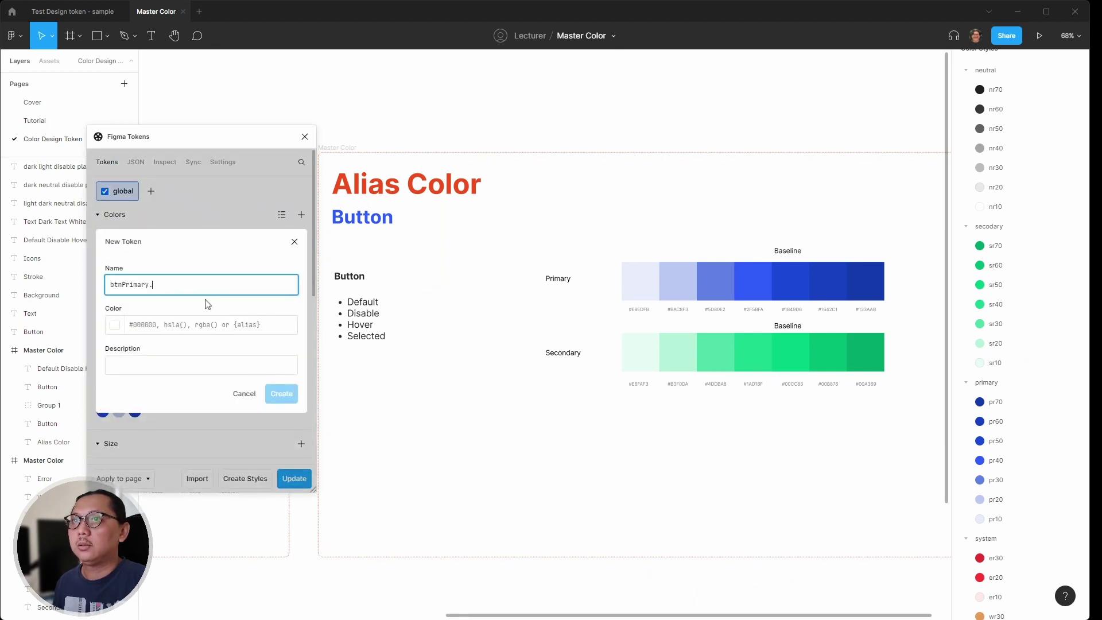
type("selected")
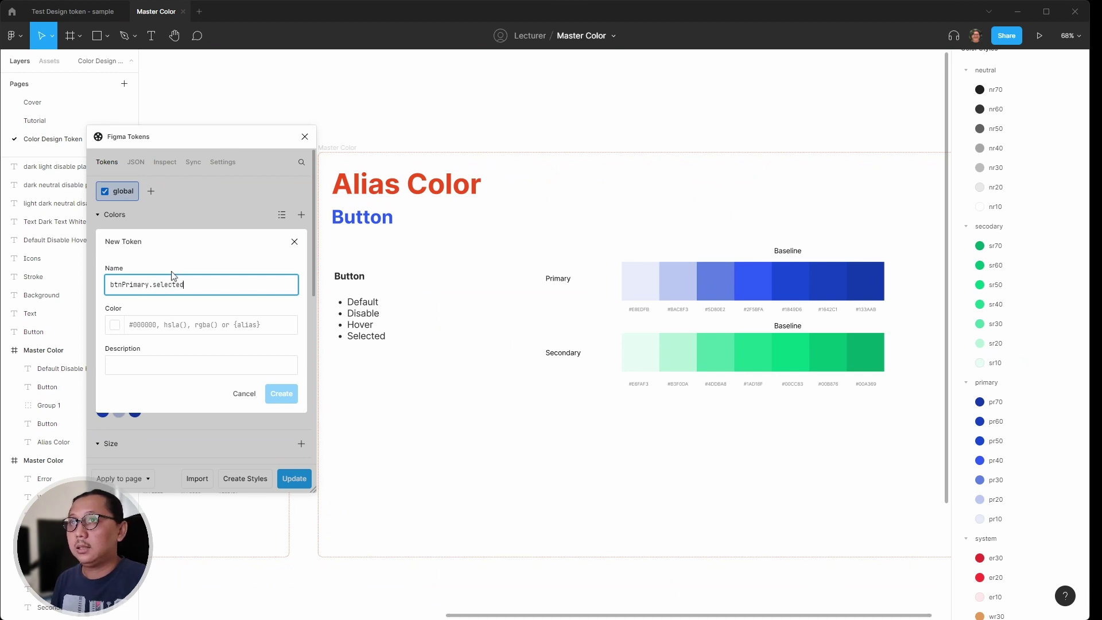
key("Tab")
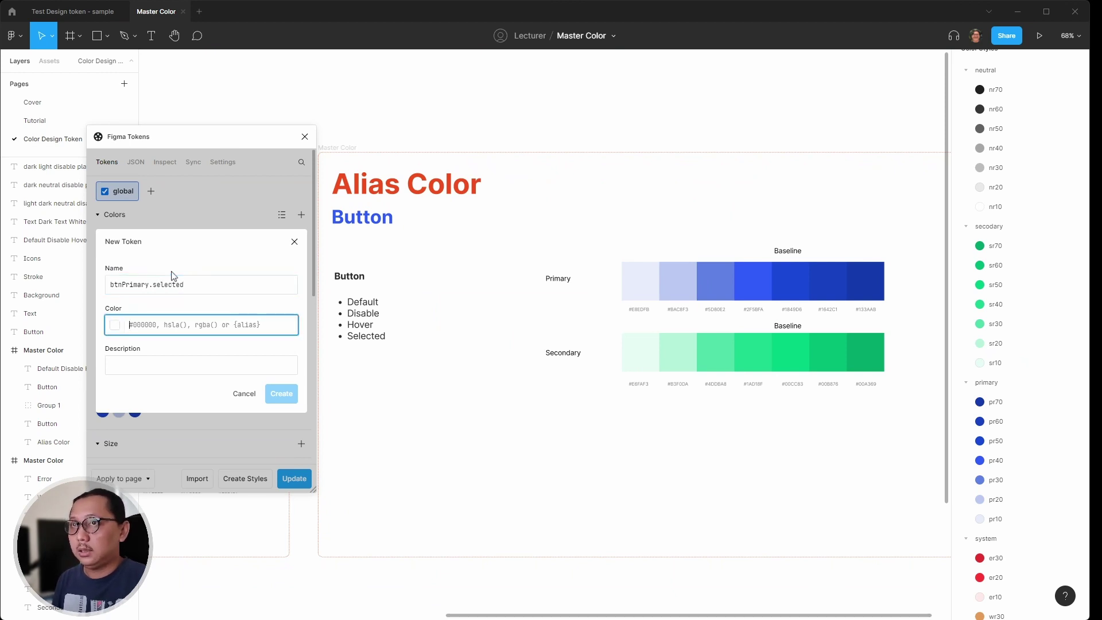
type("{}")
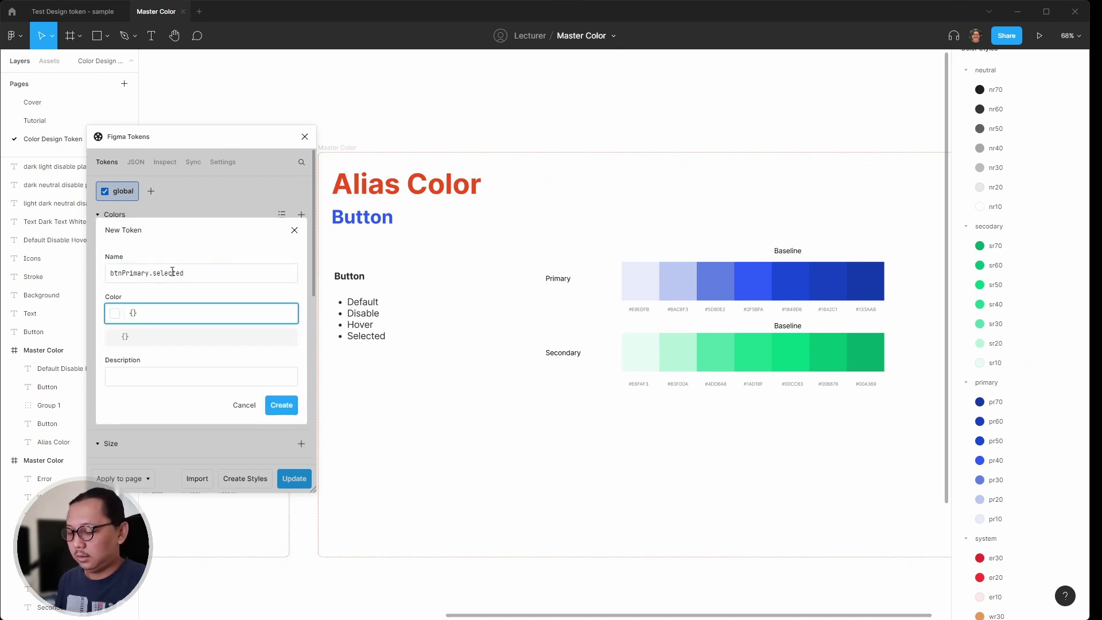
type("primary")
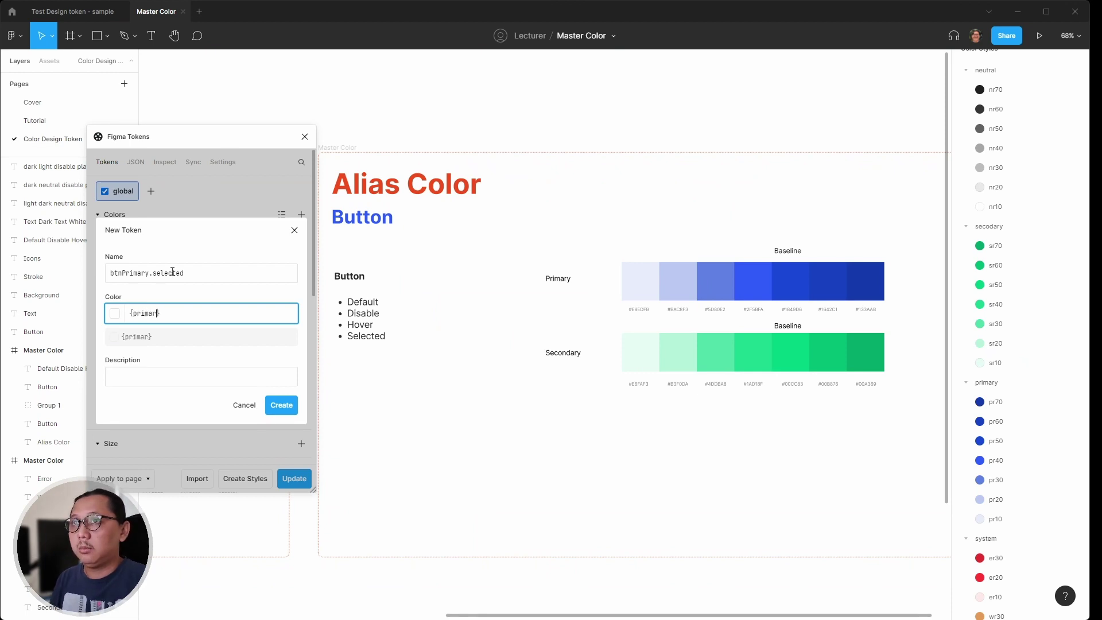
type(".pr")
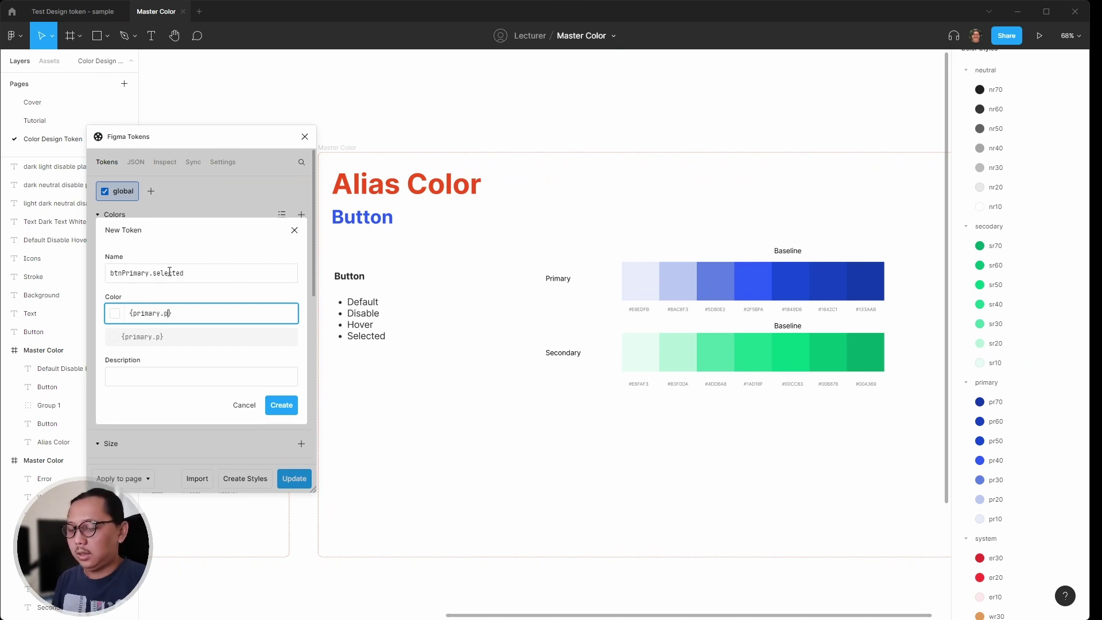
type("70")
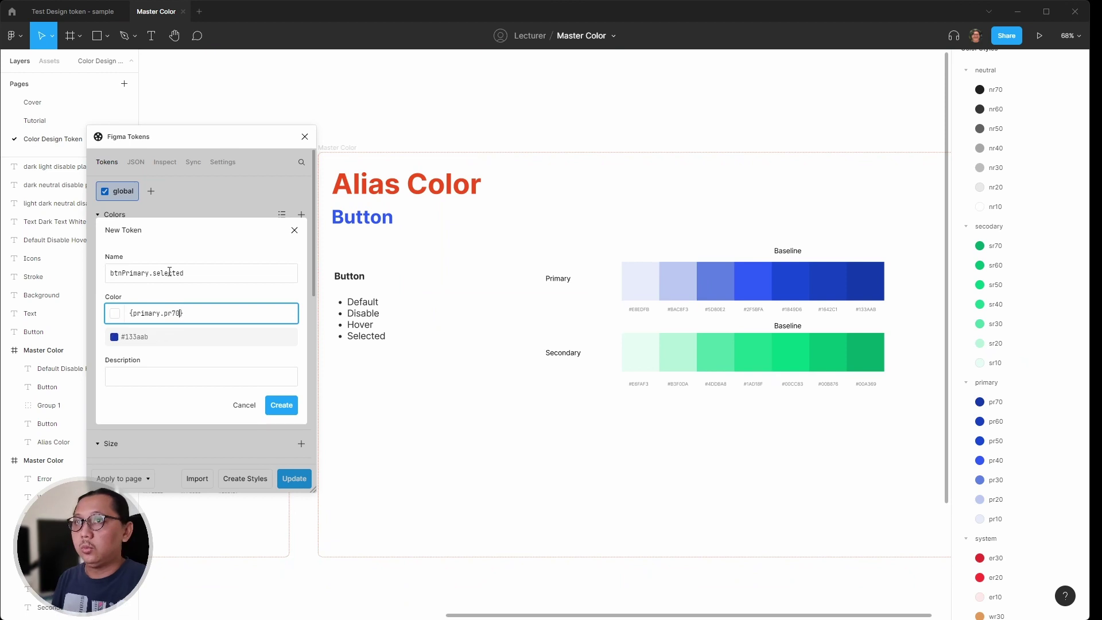
left_click(281, 406)
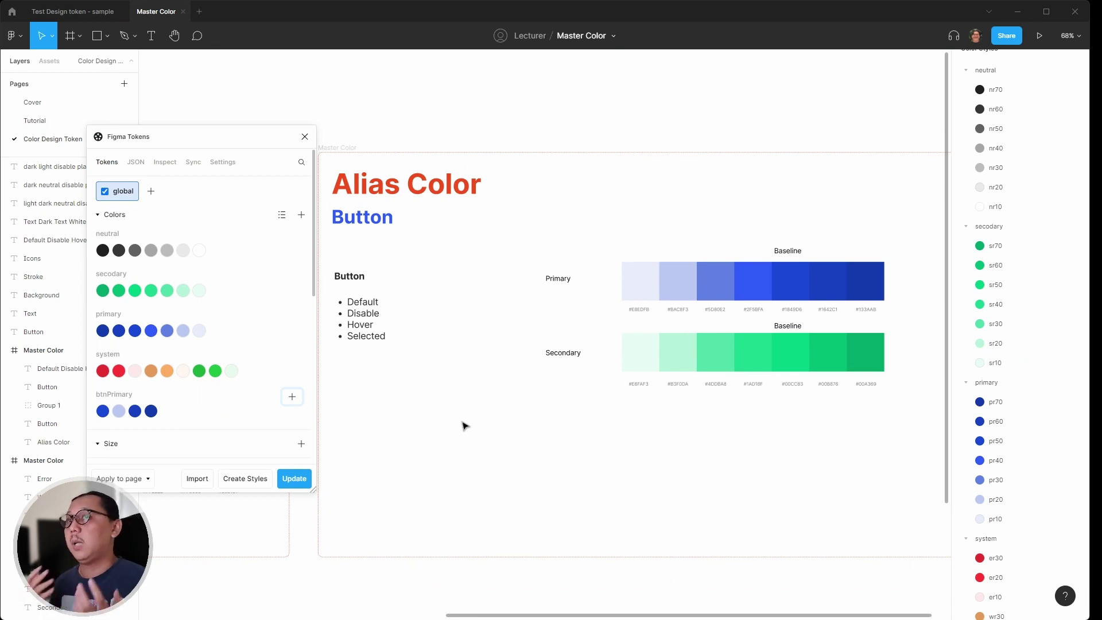
Step: Examine the Master Color board's usage lists and the Alias Color board's button states and palettes
scroll(465, 426, "down", 3, "ctrl")
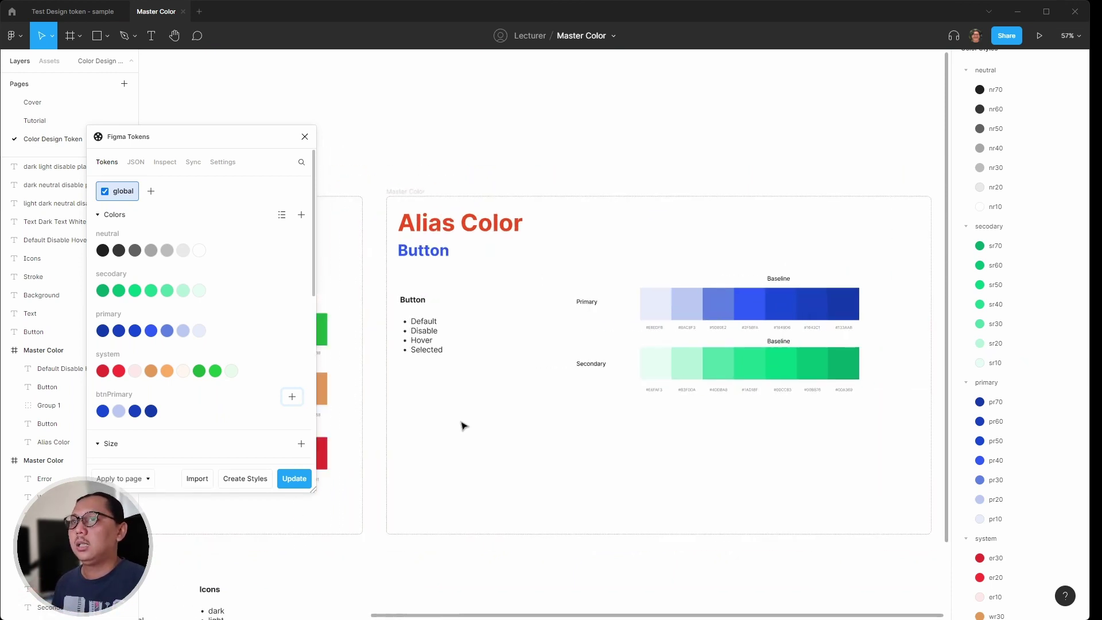
scroll(465, 425, "left", 3)
scroll(465, 426, "down", 5)
scroll(465, 426, "left", 5)
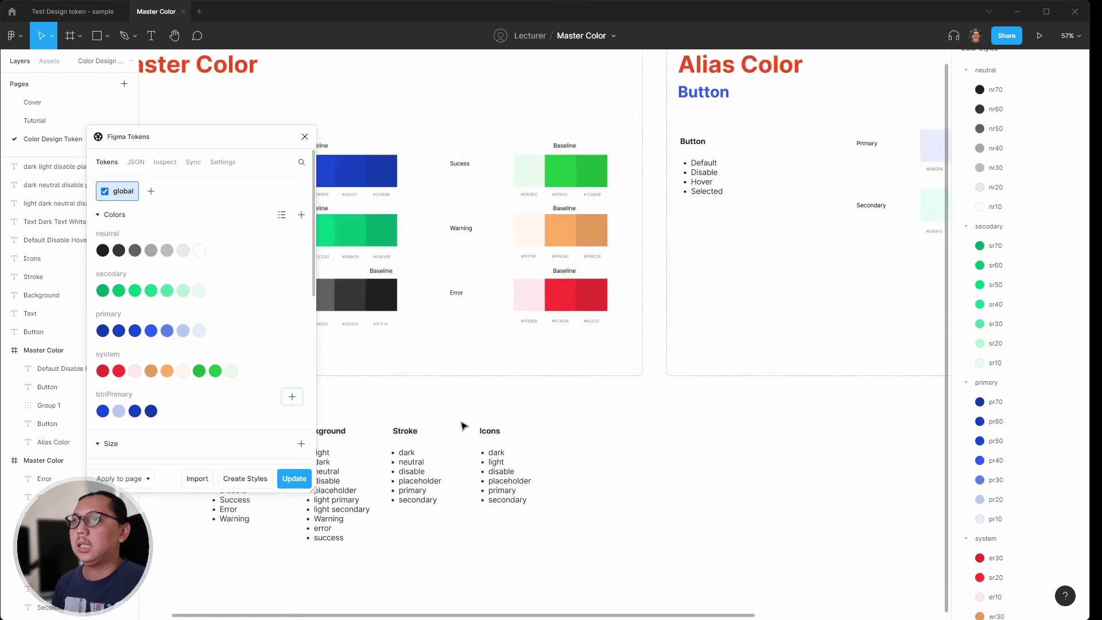
scroll(464, 425, "left", 5)
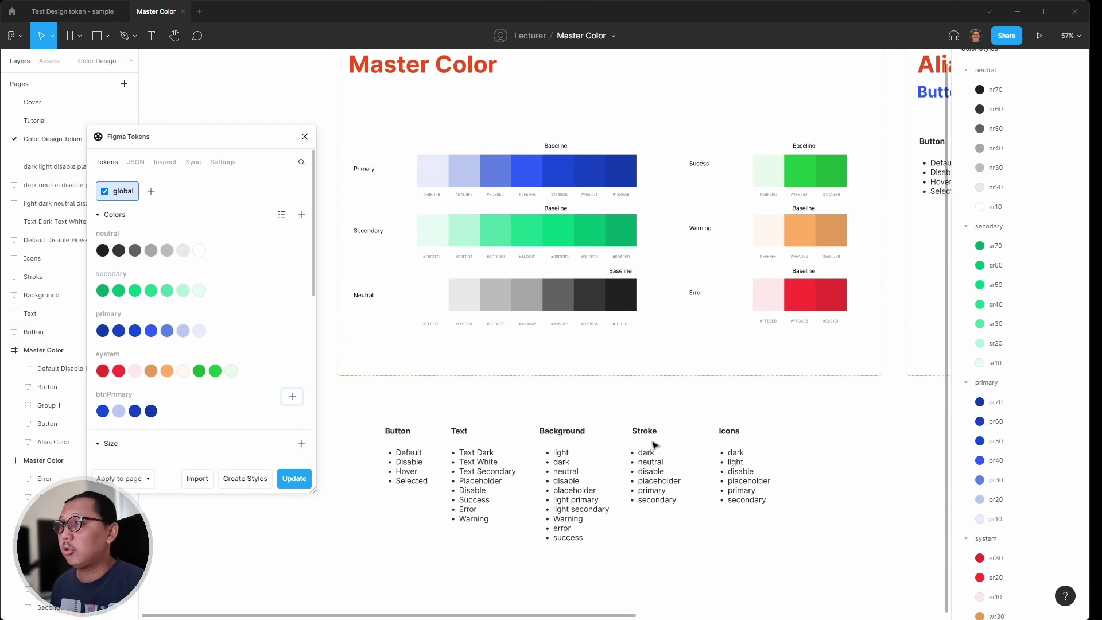
scroll(658, 445, "right", 10)
scroll(659, 445, "up", 2)
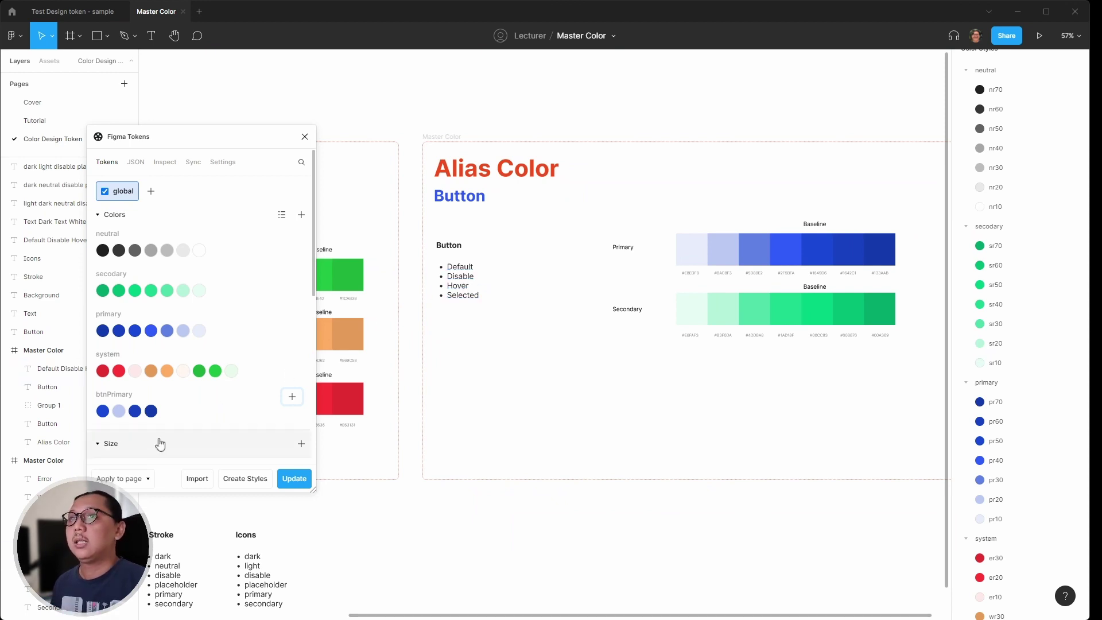
scroll(680, 262, "up", 3)
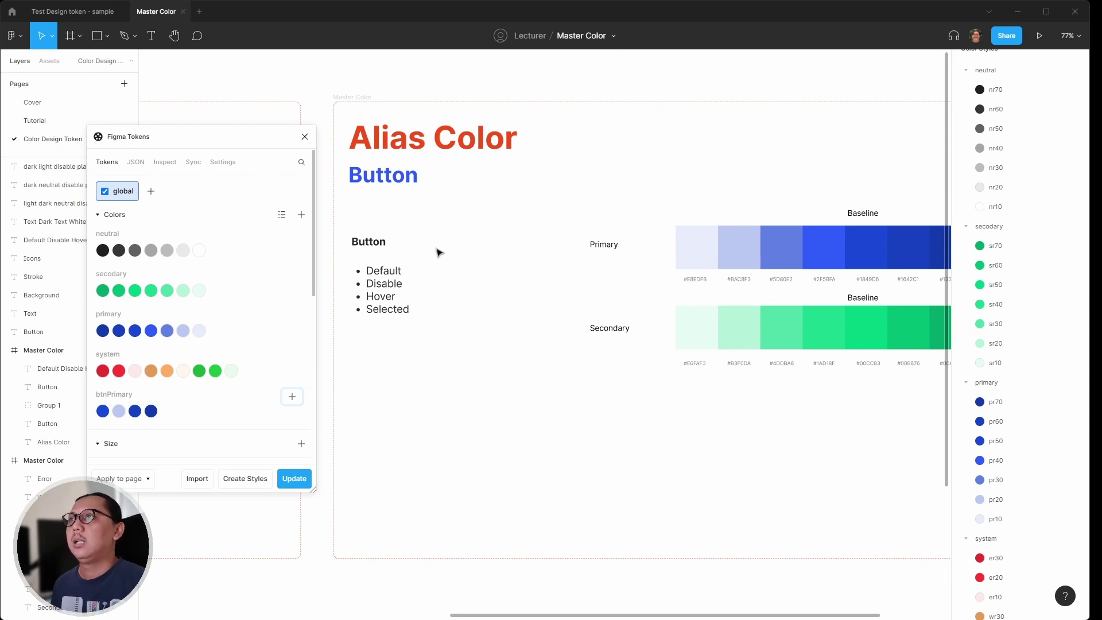
scroll(448, 253, "down", 2)
scroll(447, 252, "up", 4)
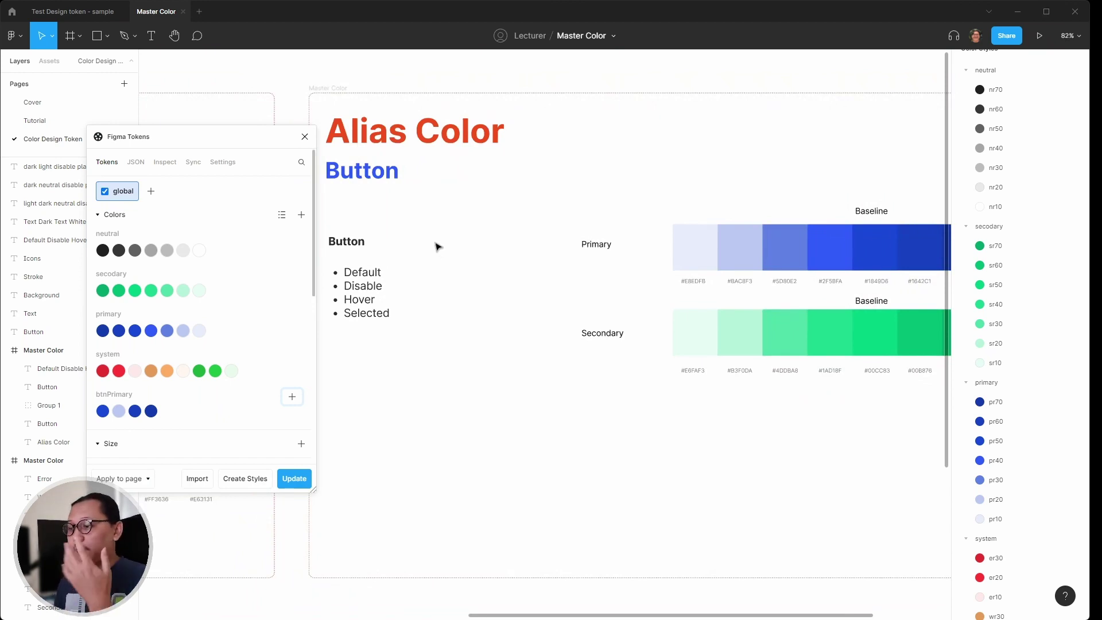
scroll(436, 247, "right", 5)
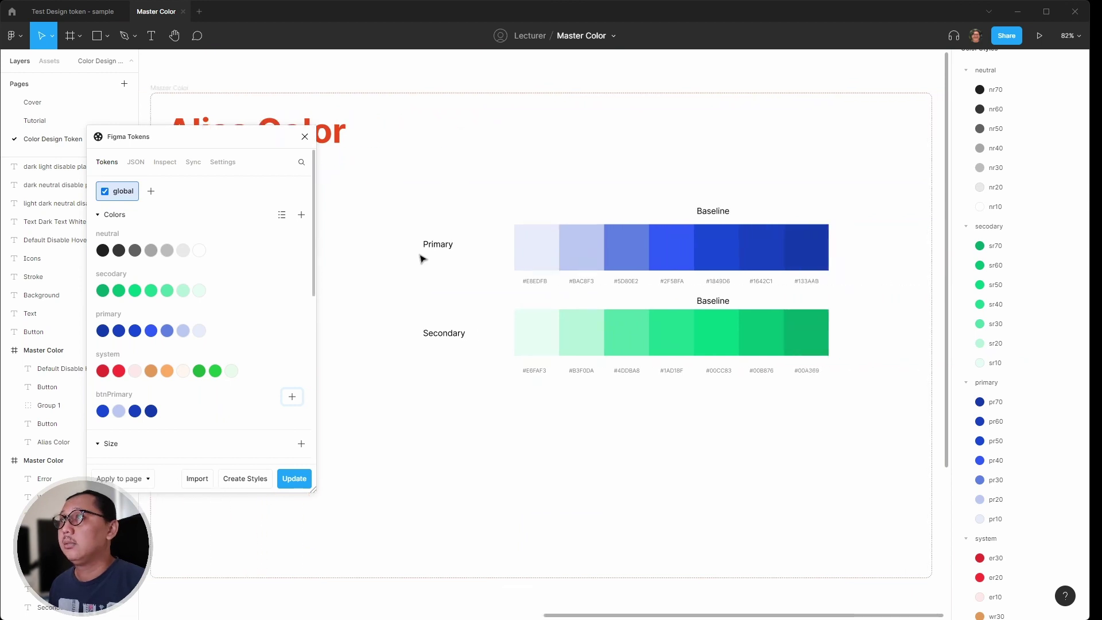
scroll(448, 282, "down", 3)
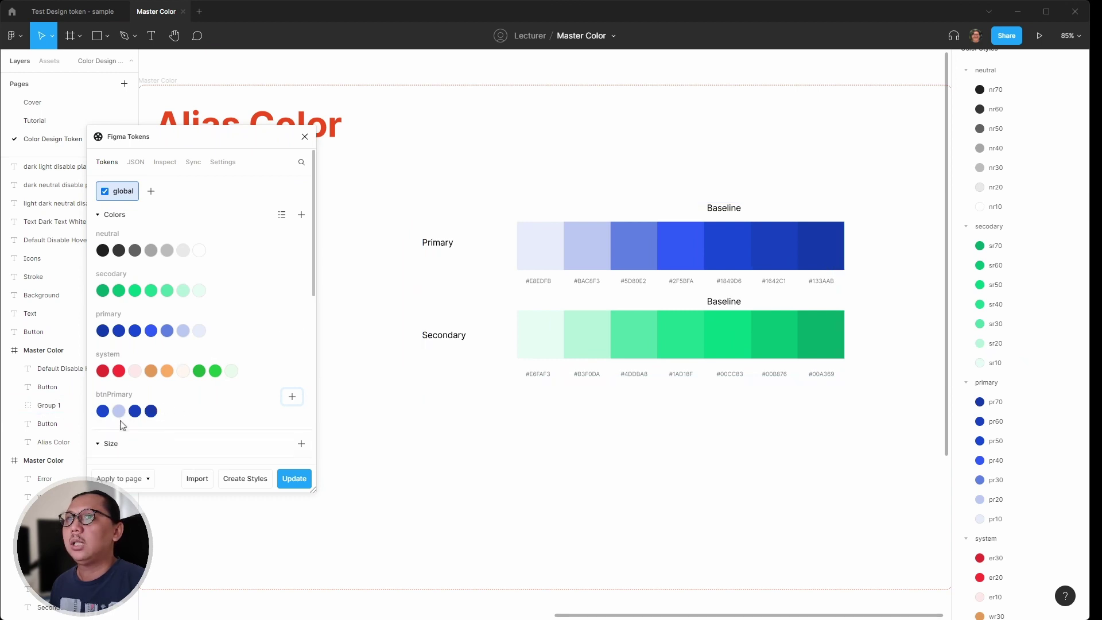
Step: Collapse the neutral, secodary, primary and system groups in the color styles list
scroll(1008, 184, "up", 3)
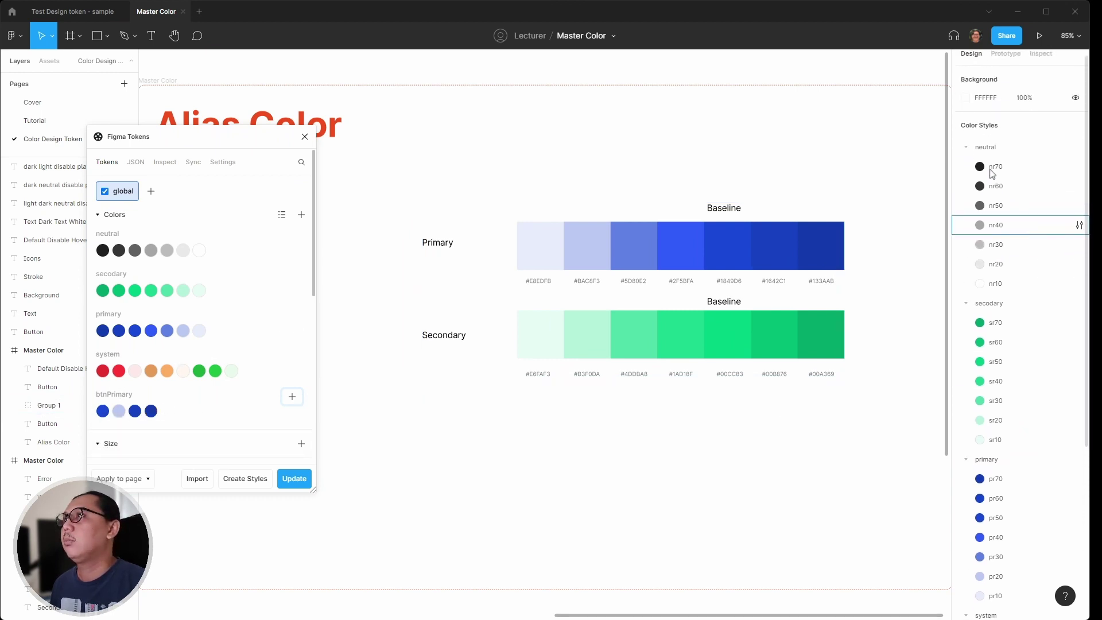
left_click(967, 157)
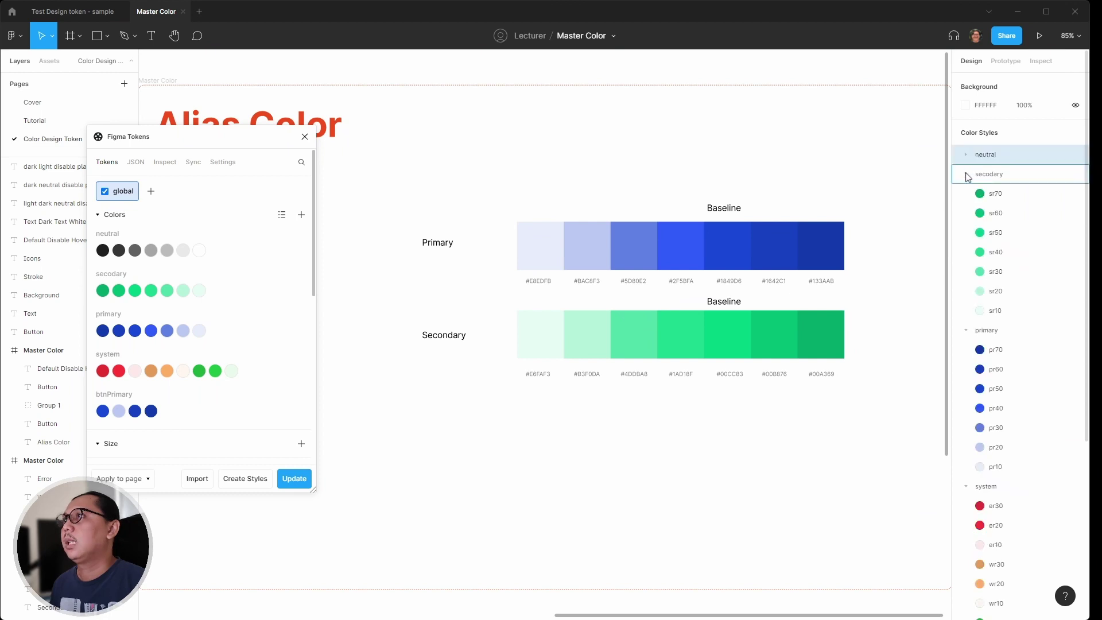
left_click(967, 174)
left_click(967, 195)
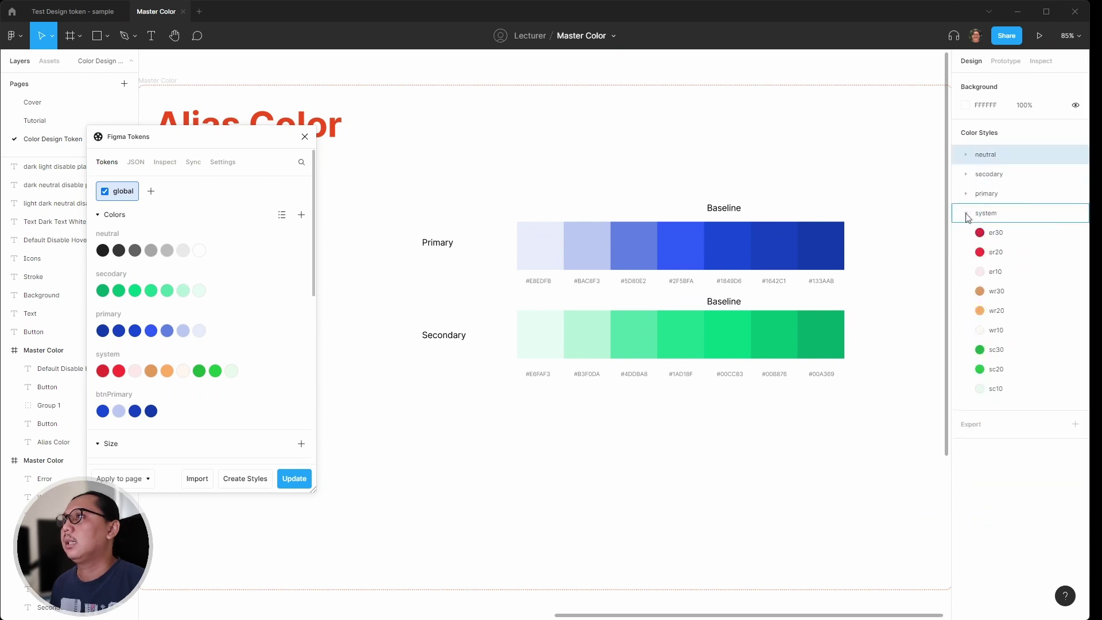
left_click(967, 214)
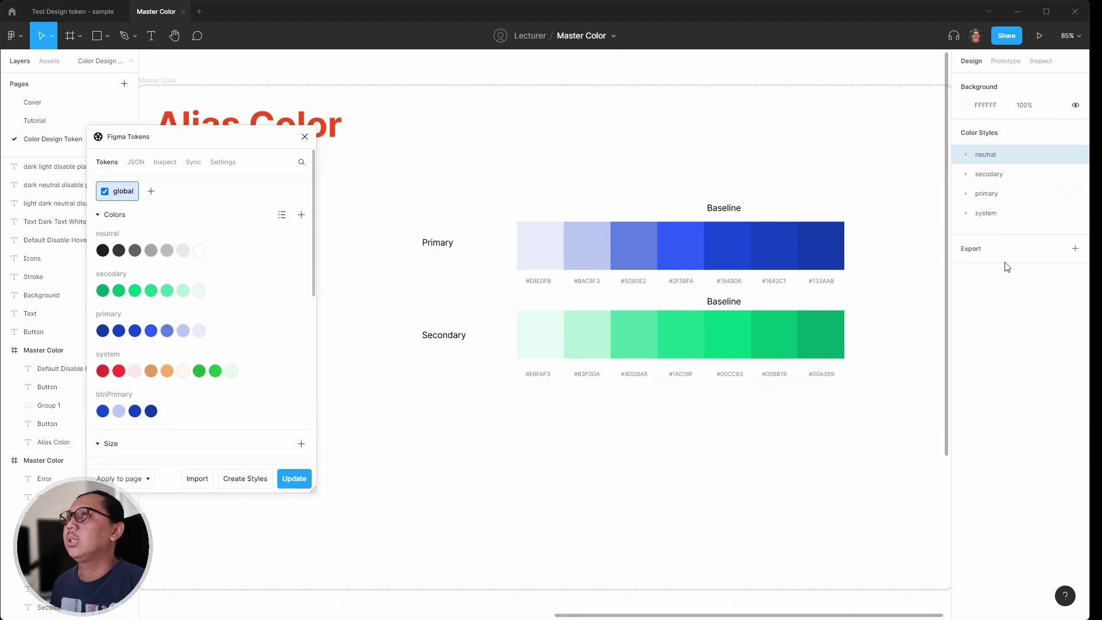
Step: Create Figma styles from the design tokens and check the details of the btnPrimary default color style
left_click(248, 478)
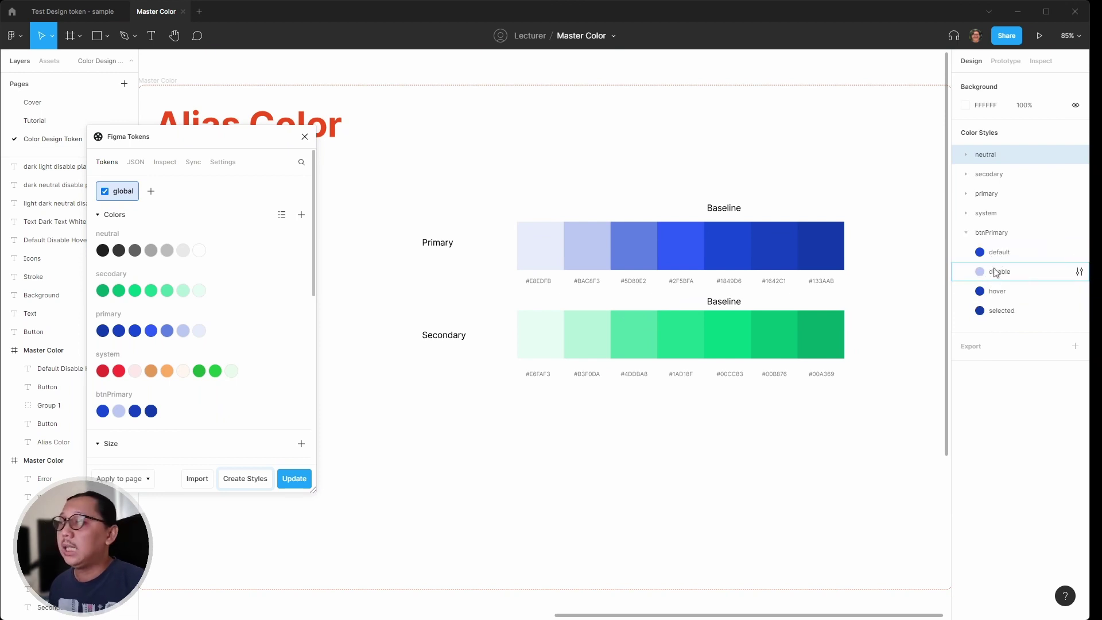
left_click(1080, 252)
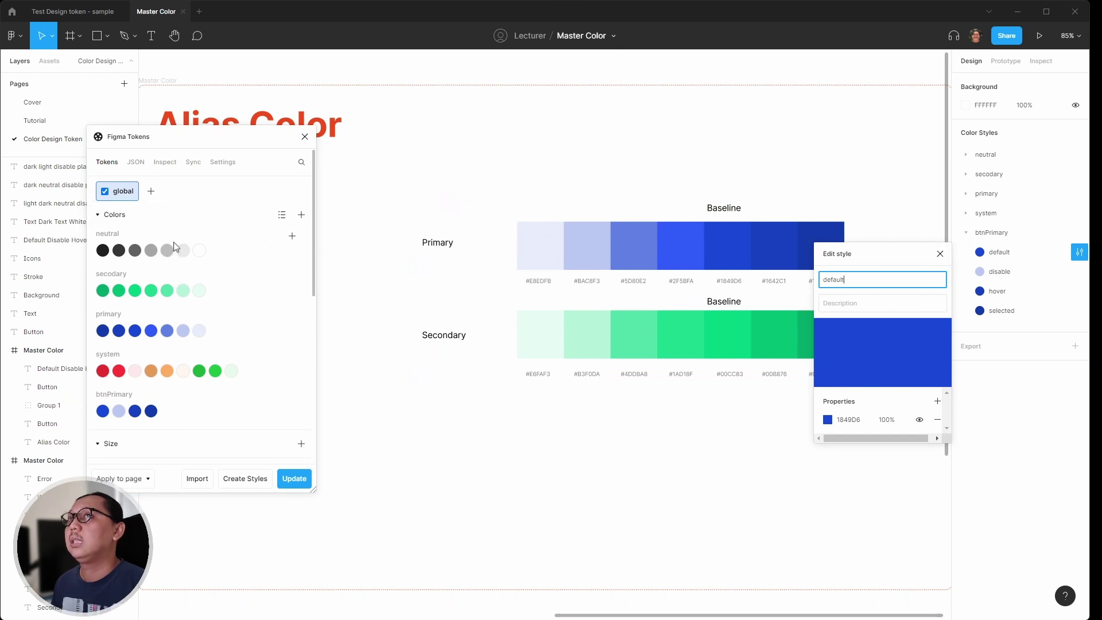
left_click(941, 255)
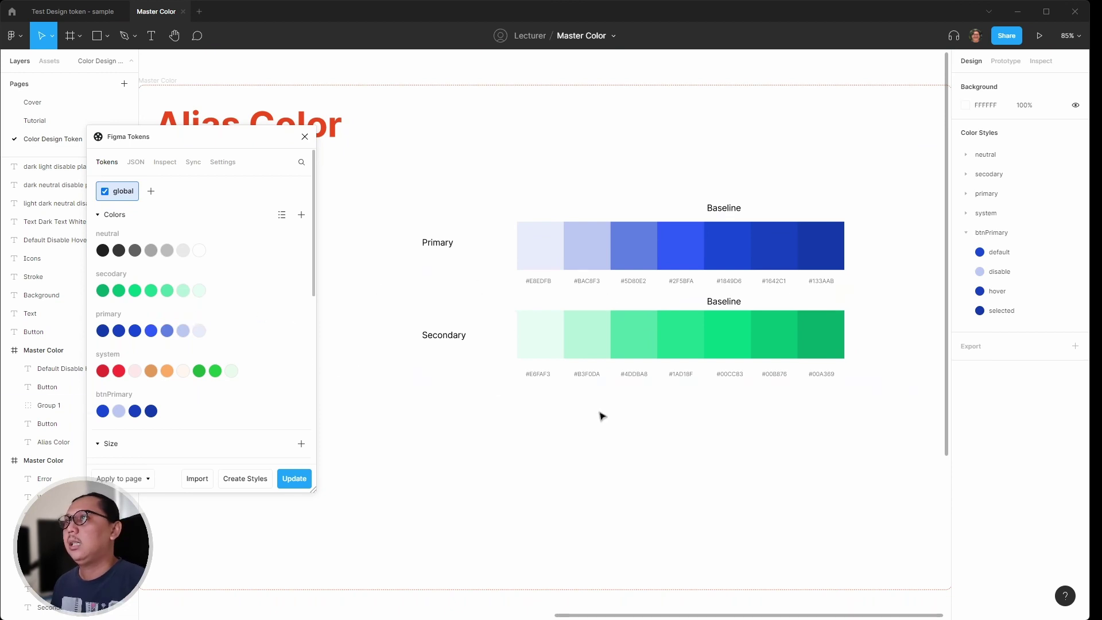
Step: Examine the Primary and Secondary swatch rows on the Alias Color board
scroll(560, 475, "left", 10)
left_click(736, 368)
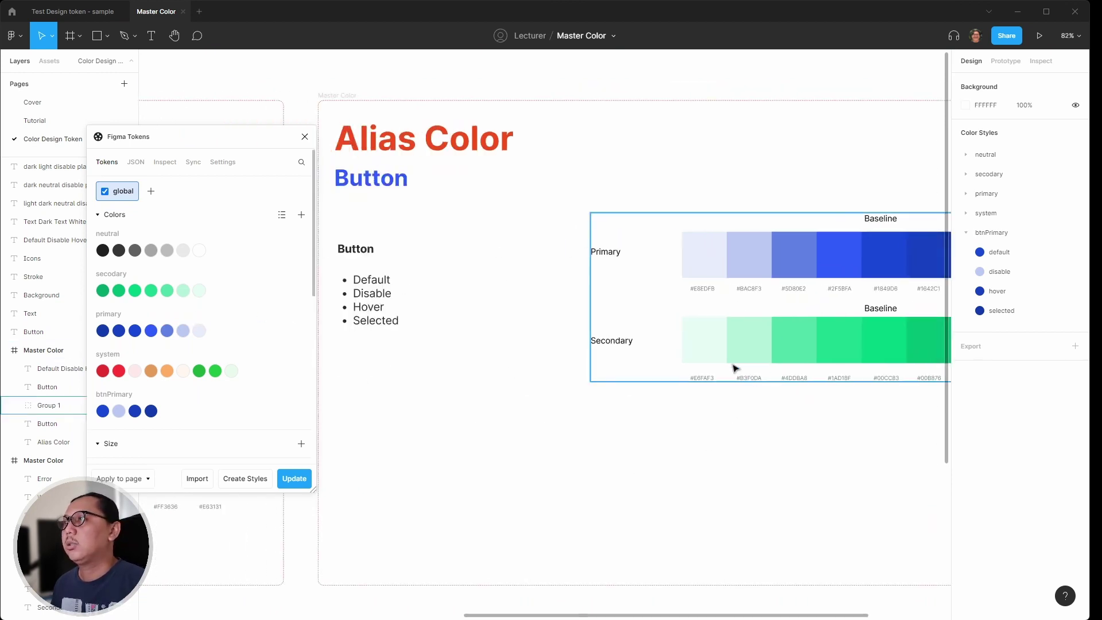
left_click(467, 325)
scroll(465, 323, "down", 2)
scroll(465, 323, "right", 4)
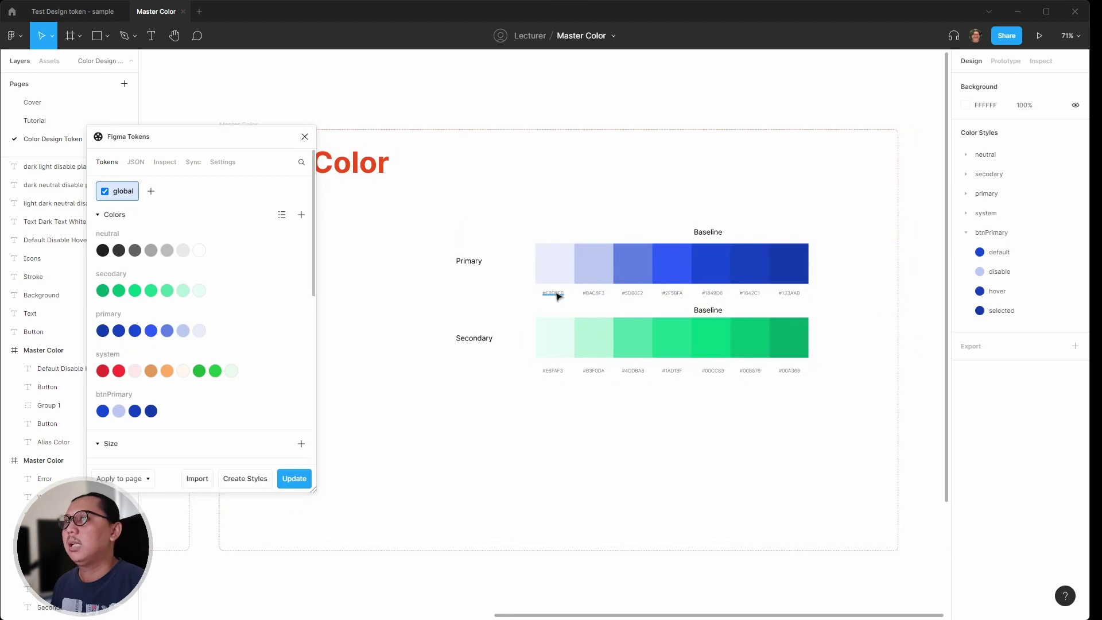
scroll(558, 296, "up", 1)
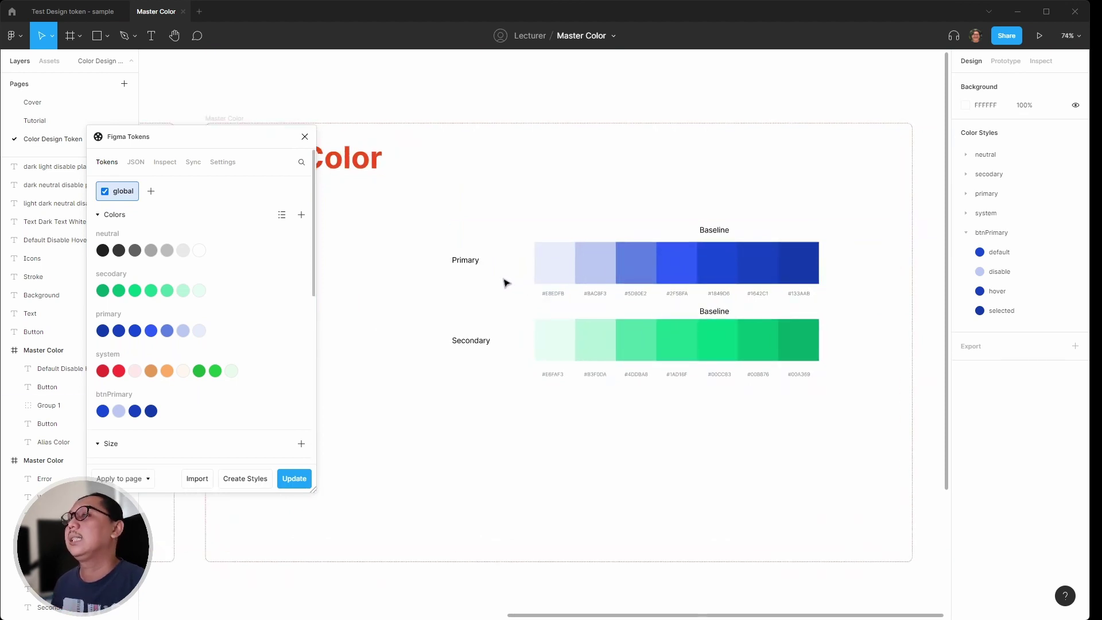
left_click(564, 360)
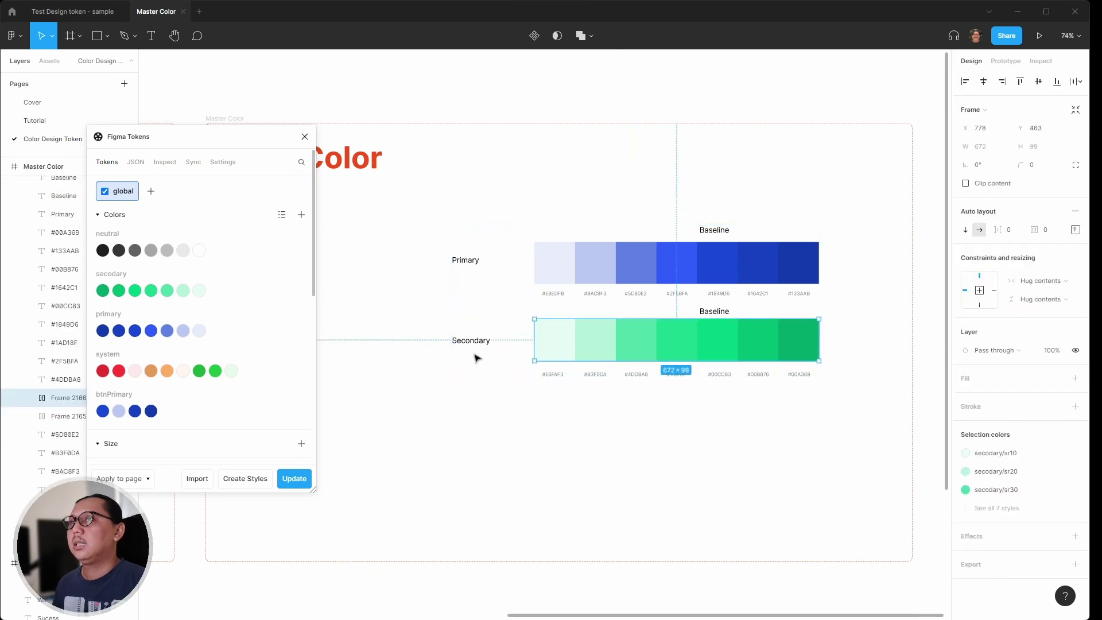
left_click(471, 340)
left_click(574, 342)
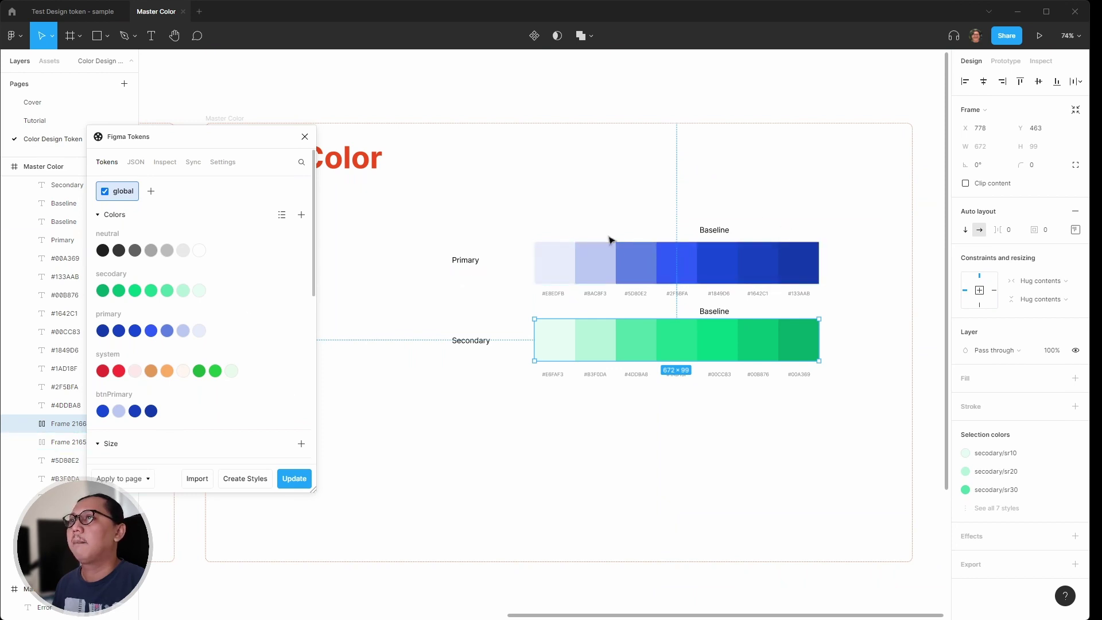
Step: Delete the three darkest swatches (#1849D6, #1642C1 and #133AAB) from the Primary row
left_click(725, 265)
left_click(721, 264)
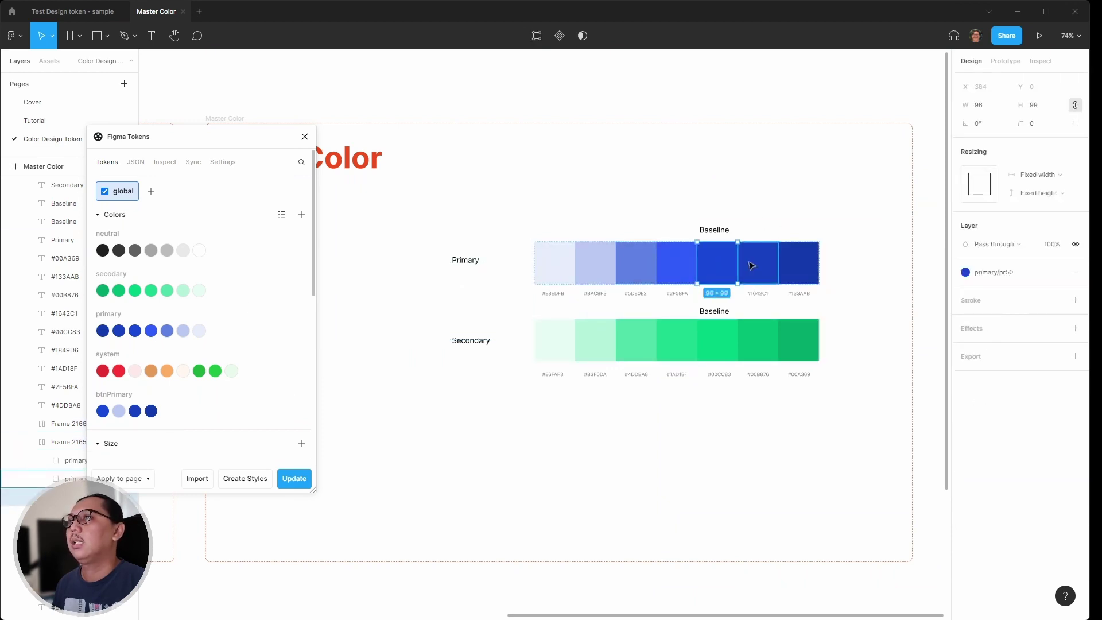
left_click(752, 266, "shift")
left_click(794, 263, "shift")
key("Delete")
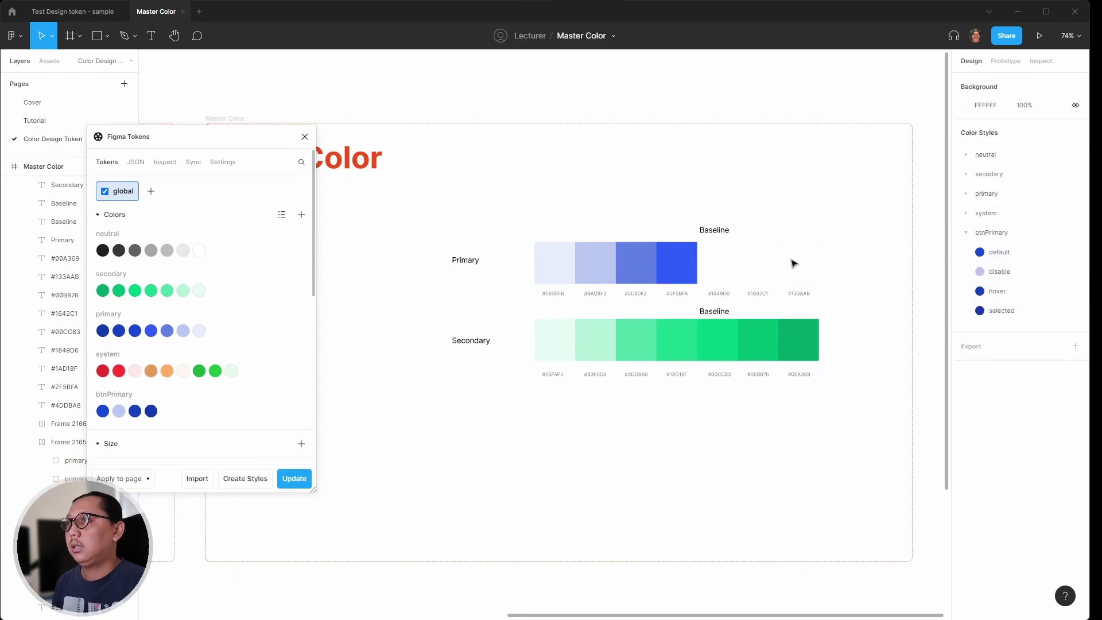
Step: Delete the hex labels #1849D6, #1642C1 and #133AAB beneath the Primary row
left_click(720, 294)
double_click(721, 293)
left_click(758, 293, "shift")
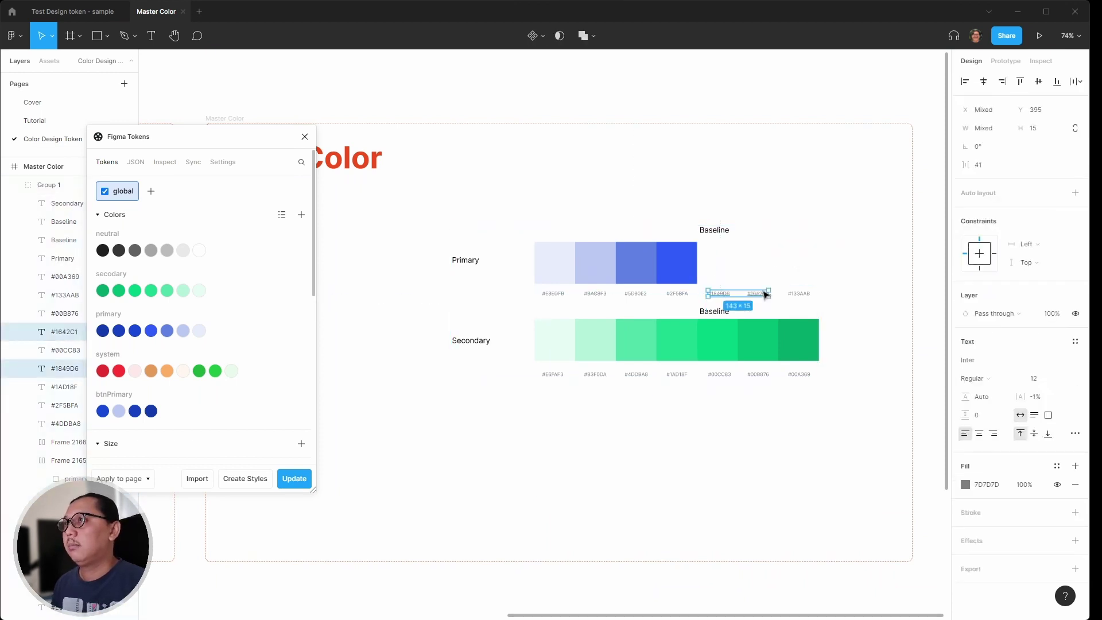
left_click(798, 294, "shift")
key("Delete")
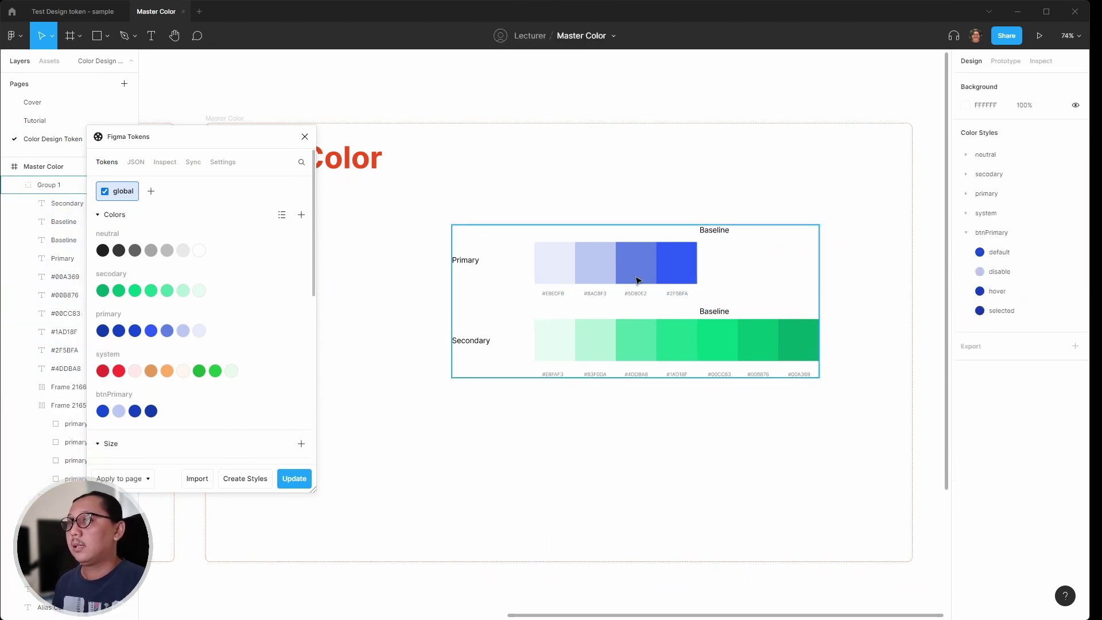
Step: Delete the Baseline label above the Primary swatch row
left_click(594, 278)
key("shift+2")
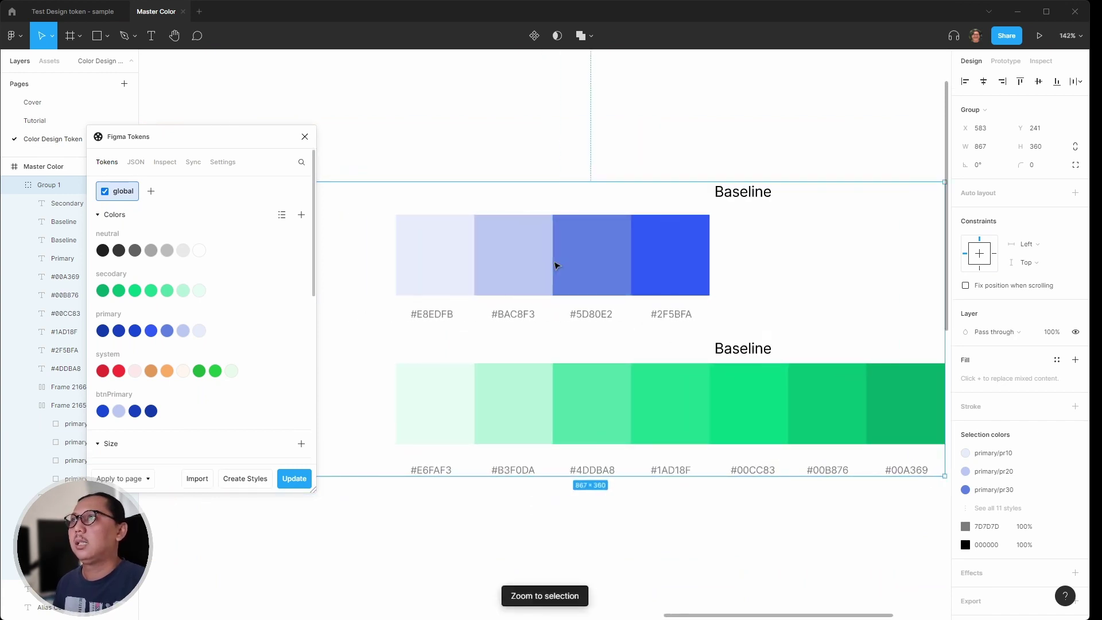
left_click(746, 197)
key("Delete")
scroll(642, 237, "left", 3)
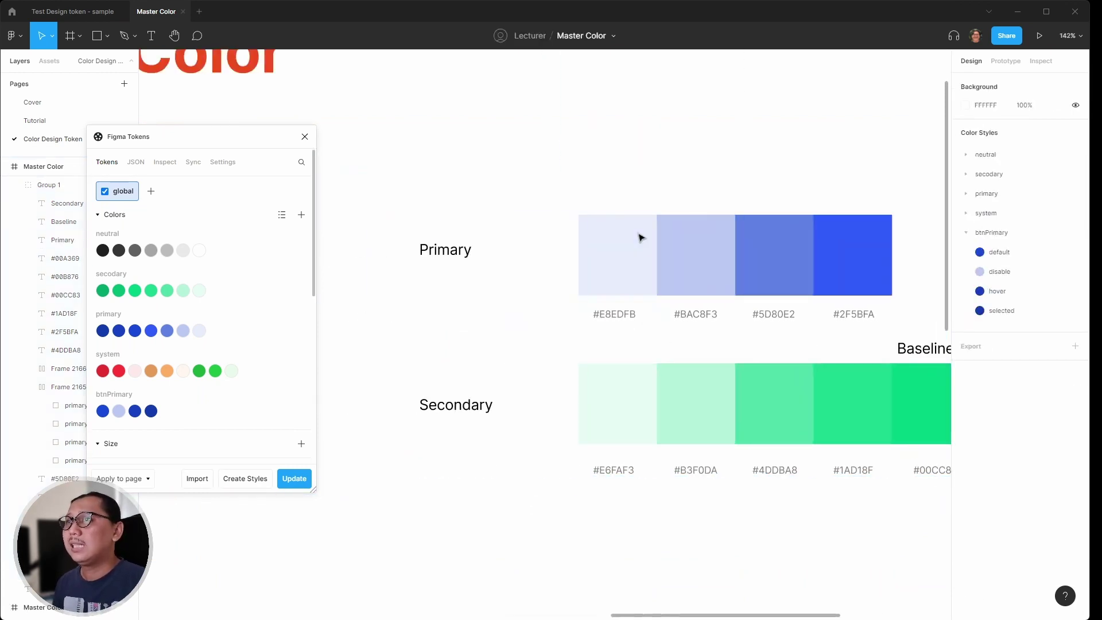
scroll(641, 237, "right", 1)
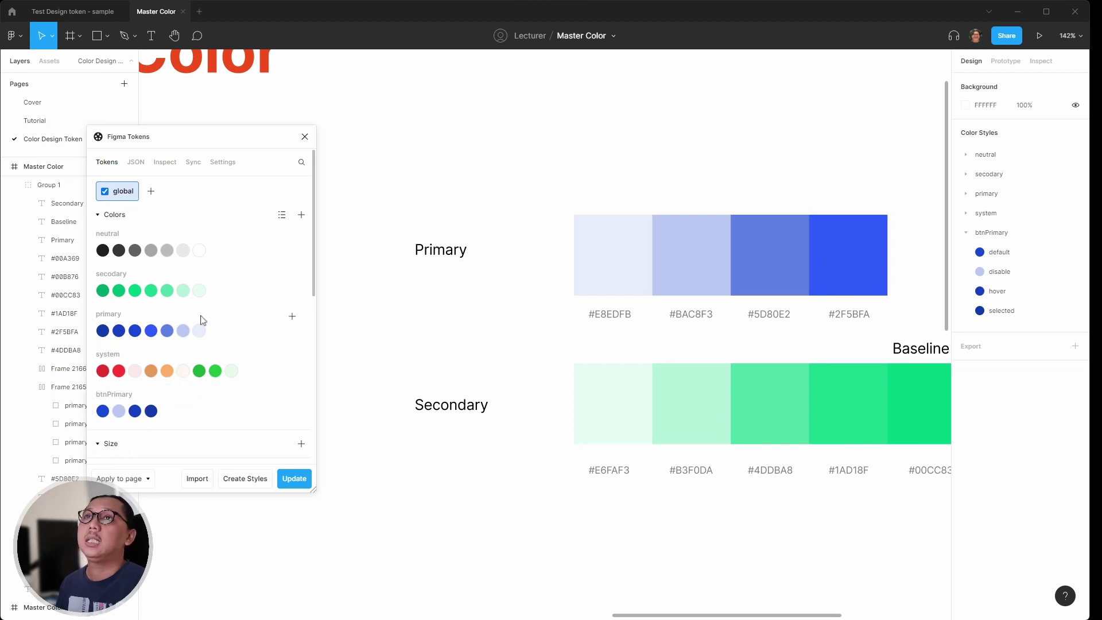
Step: Try to apply the btnPrimary default token to the first swatch of the Primary row
left_click(442, 251)
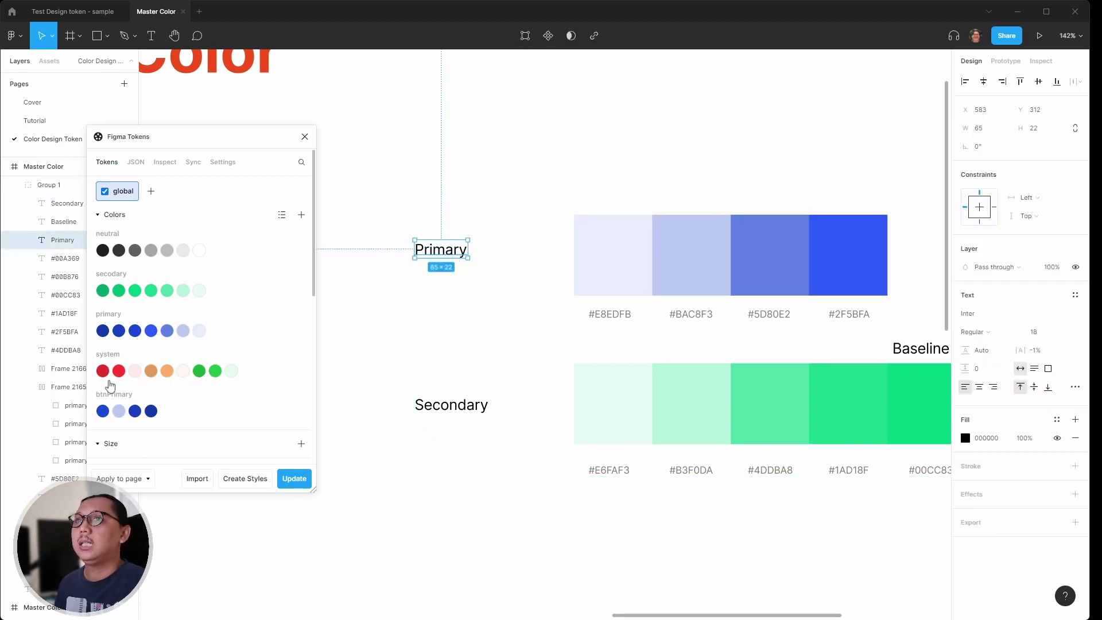
left_click(613, 251)
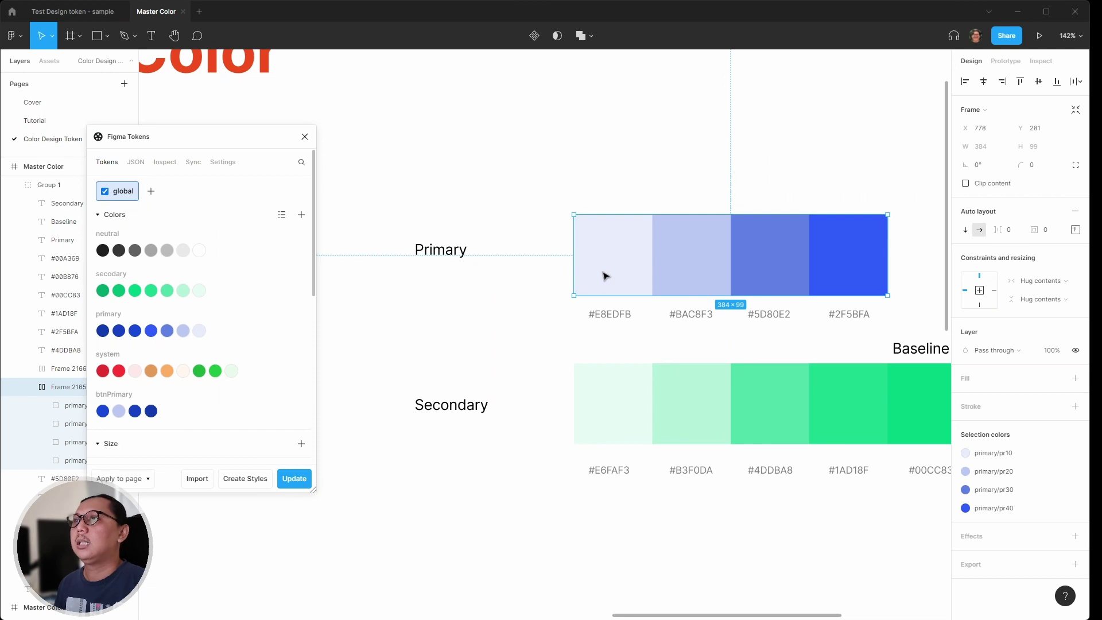
double_click(605, 277)
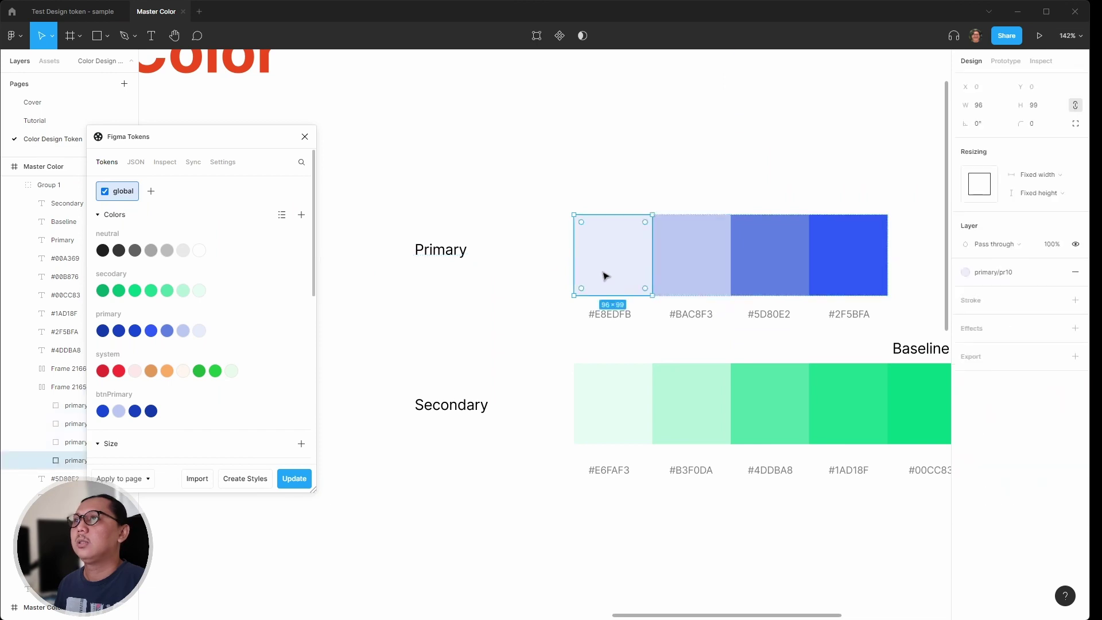
left_click(102, 411)
right_click(103, 413)
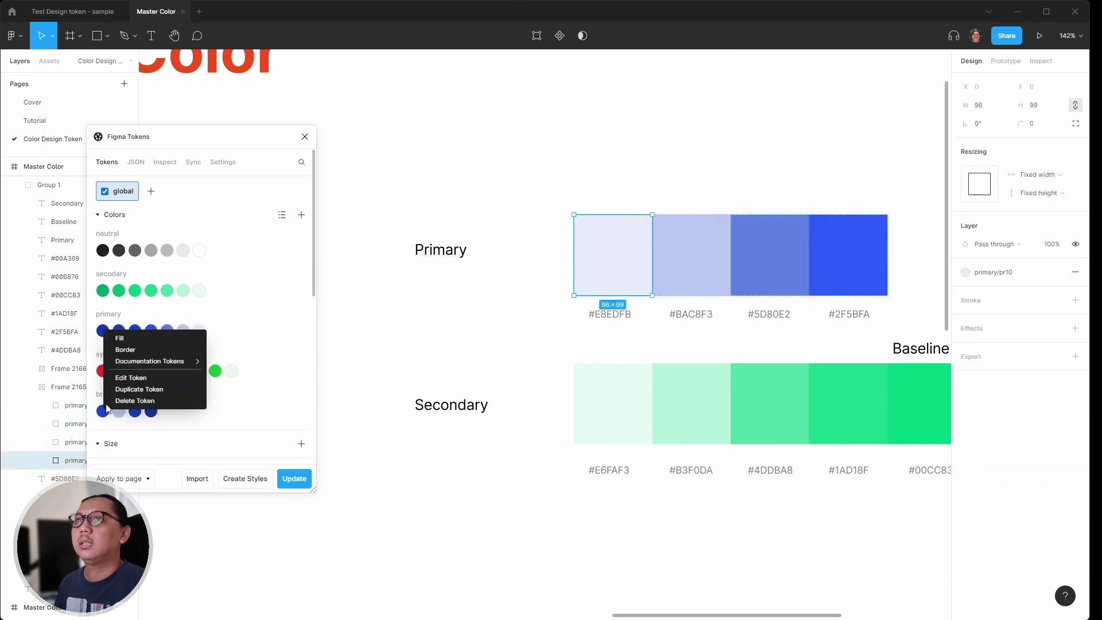
left_click(505, 270)
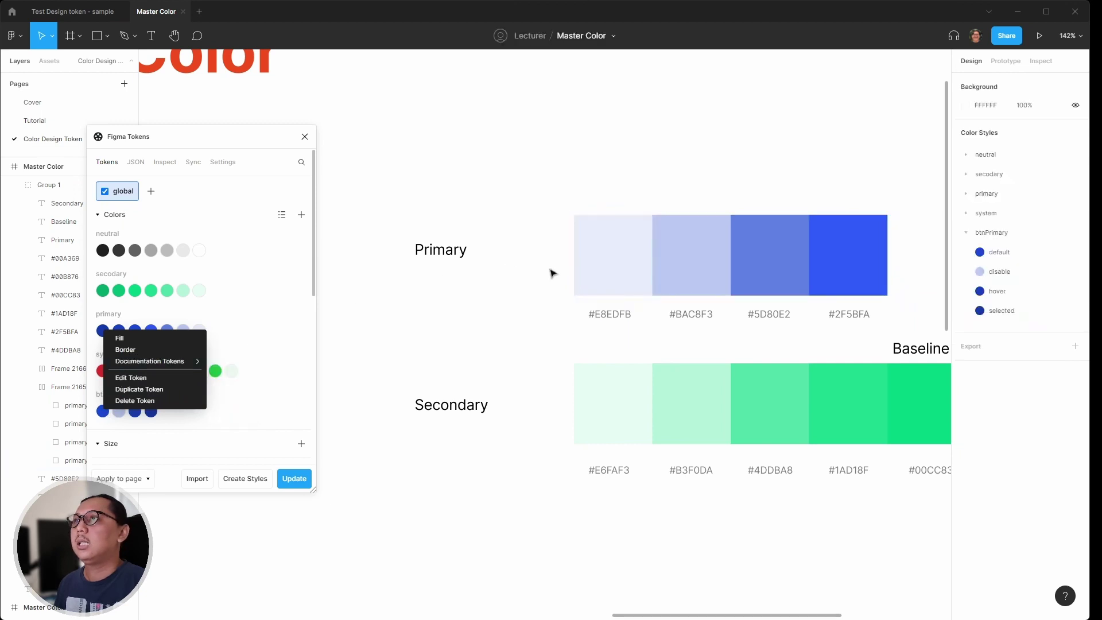
Step: Set the first Primary swatch's fill to the btnPrimary default color style and select the second swatch
left_click(613, 273)
left_click(1006, 273)
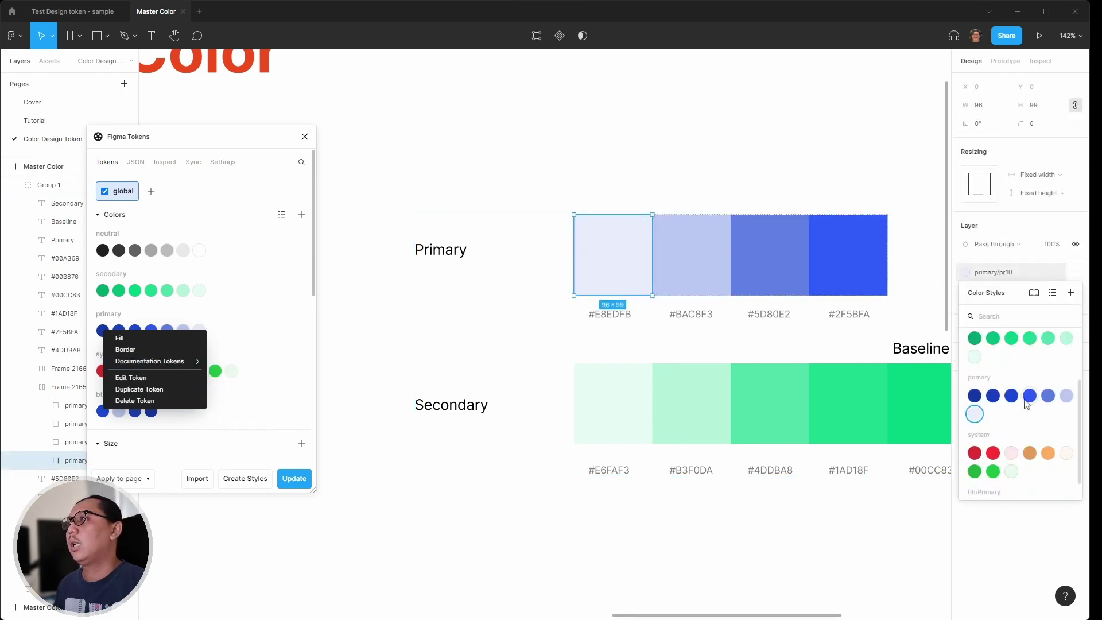
scroll(1028, 405, "down", 2)
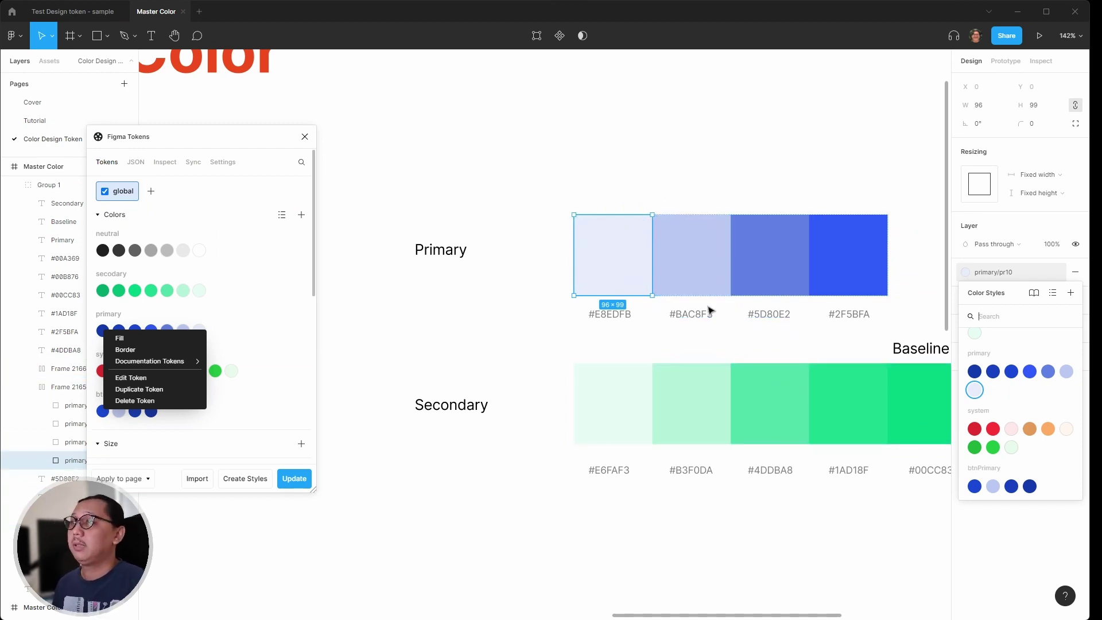
left_click(975, 486)
key("Tab")
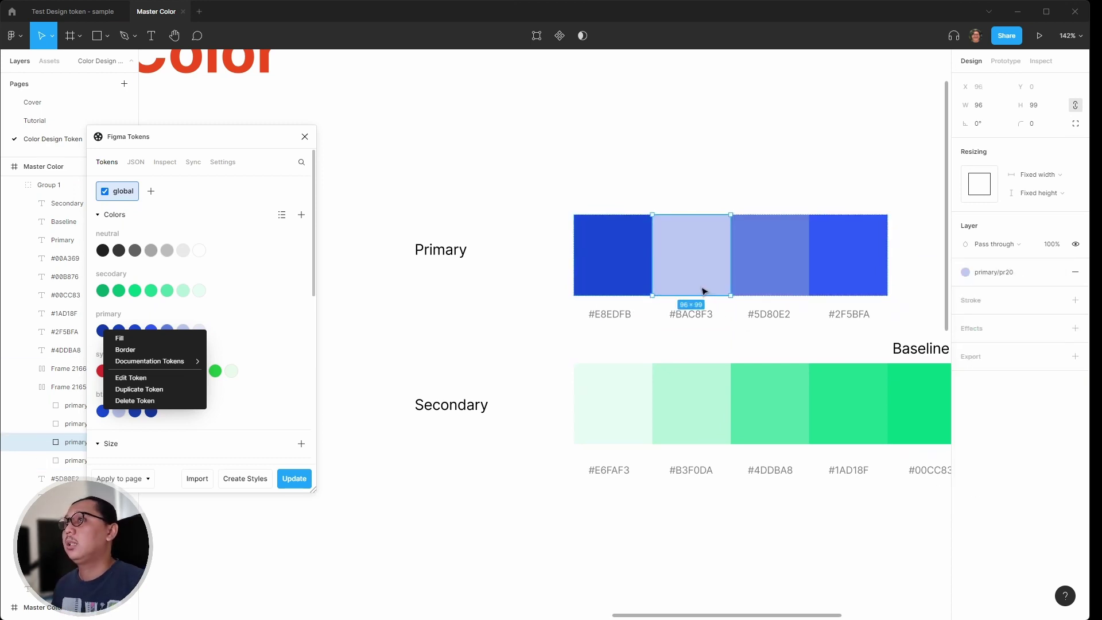
Step: Set the second Primary swatch's fill to the btnPrimary/disable color style and the third swatch's fill to btnPrimary/hover
scroll(1008, 435, "down", 2)
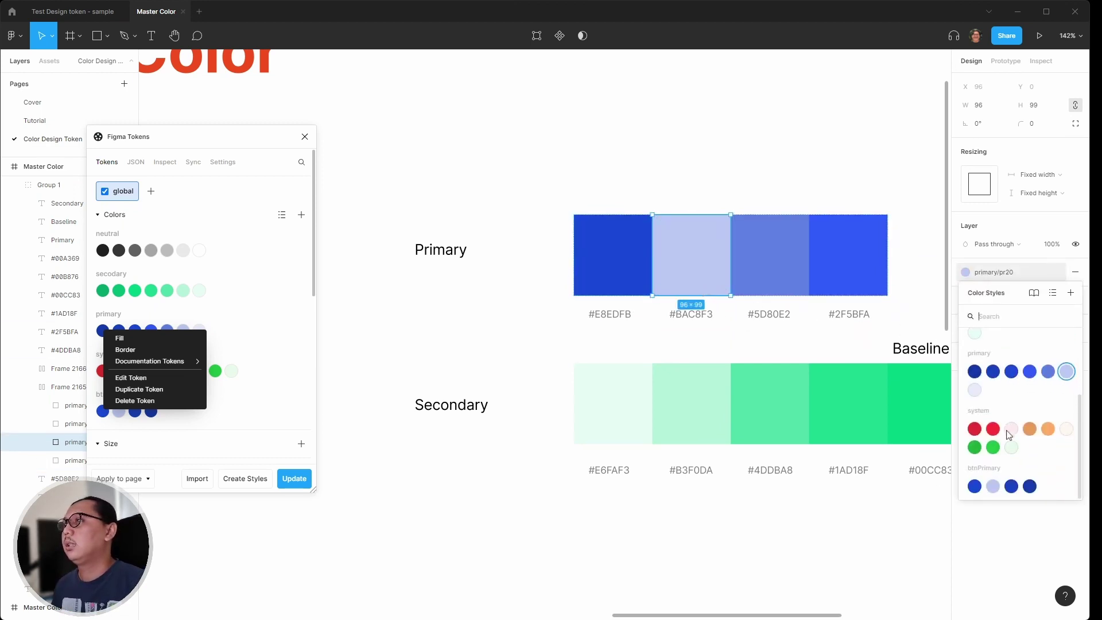
left_click(993, 487)
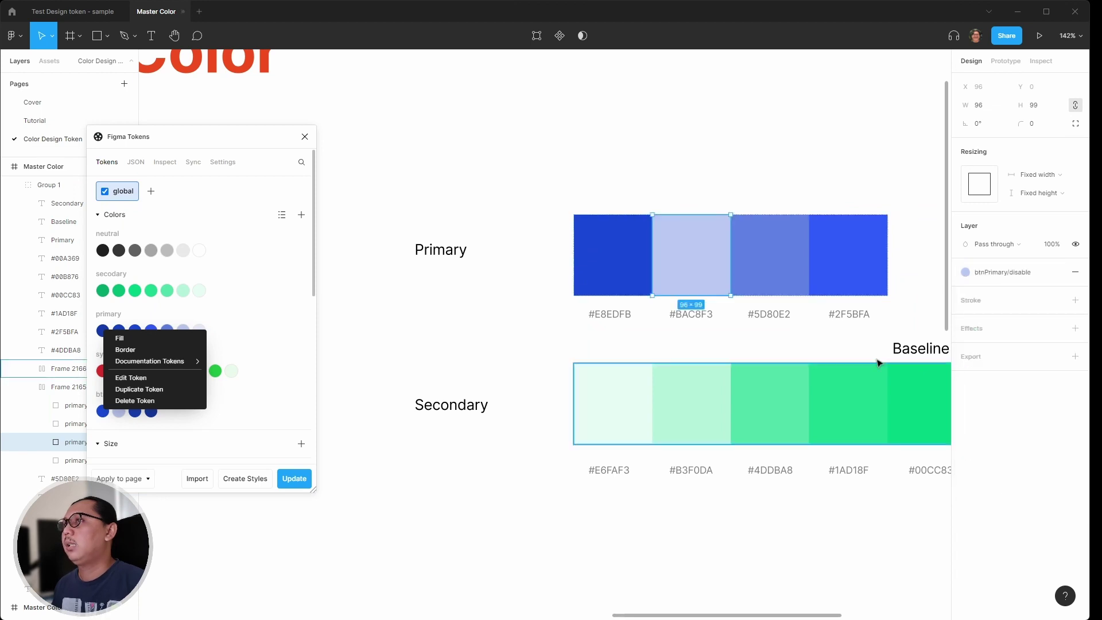
left_click(760, 261)
left_click(978, 273)
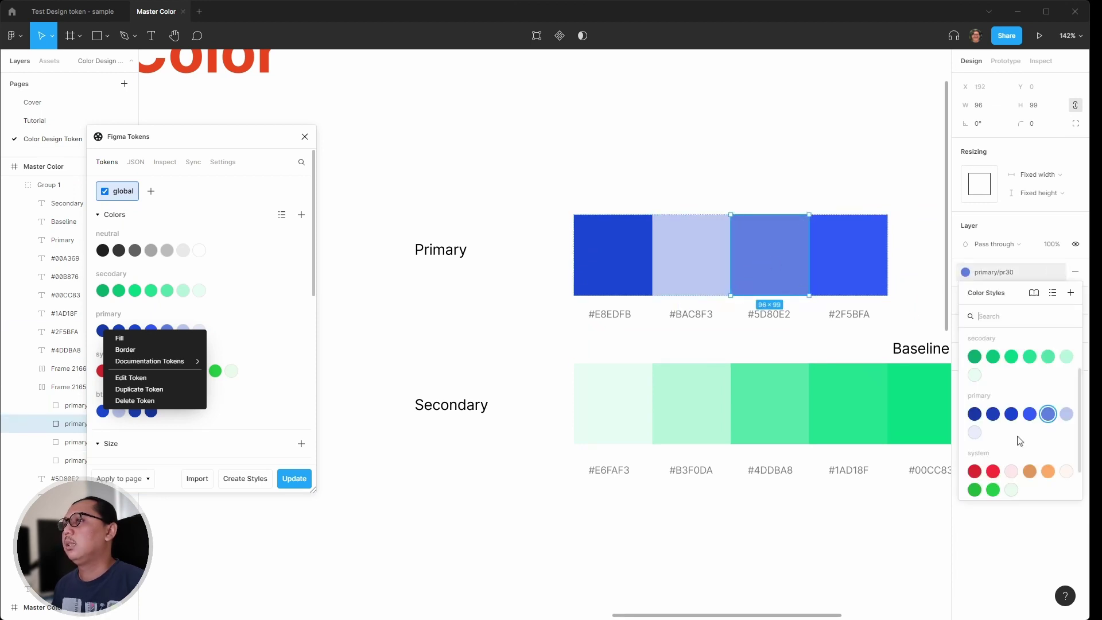
scroll(1016, 448, "down", 3)
left_click(1012, 487)
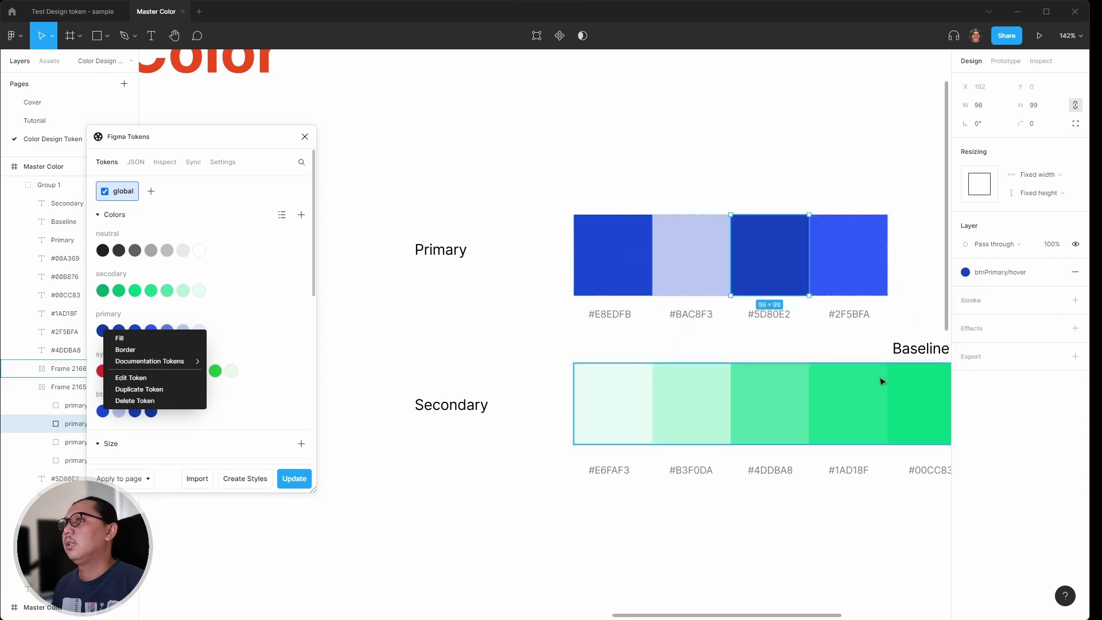
Step: Set the fourth Primary swatch's fill to the btnPrimary/selected color style
left_click(847, 258)
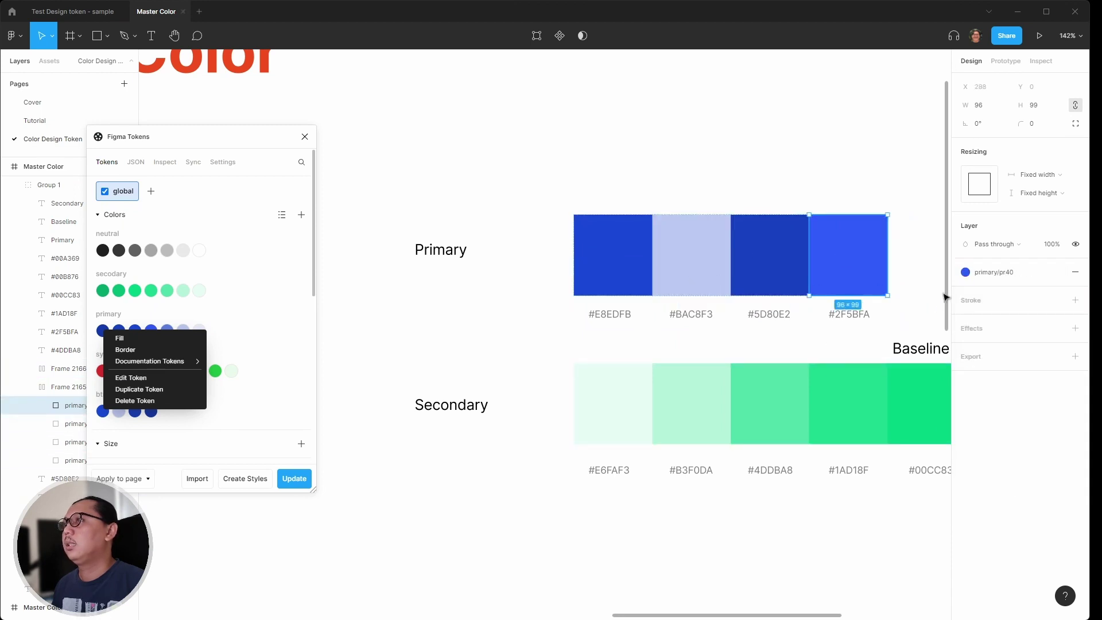
left_click(988, 272)
scroll(1034, 448, "down", 3)
left_click(1032, 484)
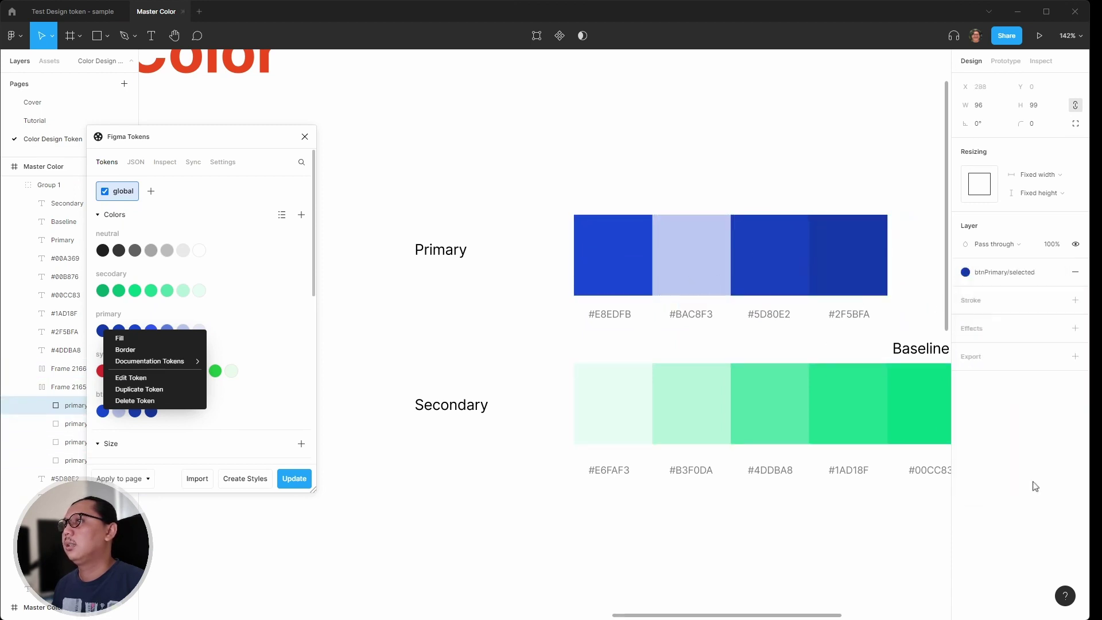
Step: Replace the #E8EDFB label beneath the first Primary swatch with the btnPrimary default token's name using Documentation Tokens
left_click(562, 265)
left_click(595, 262)
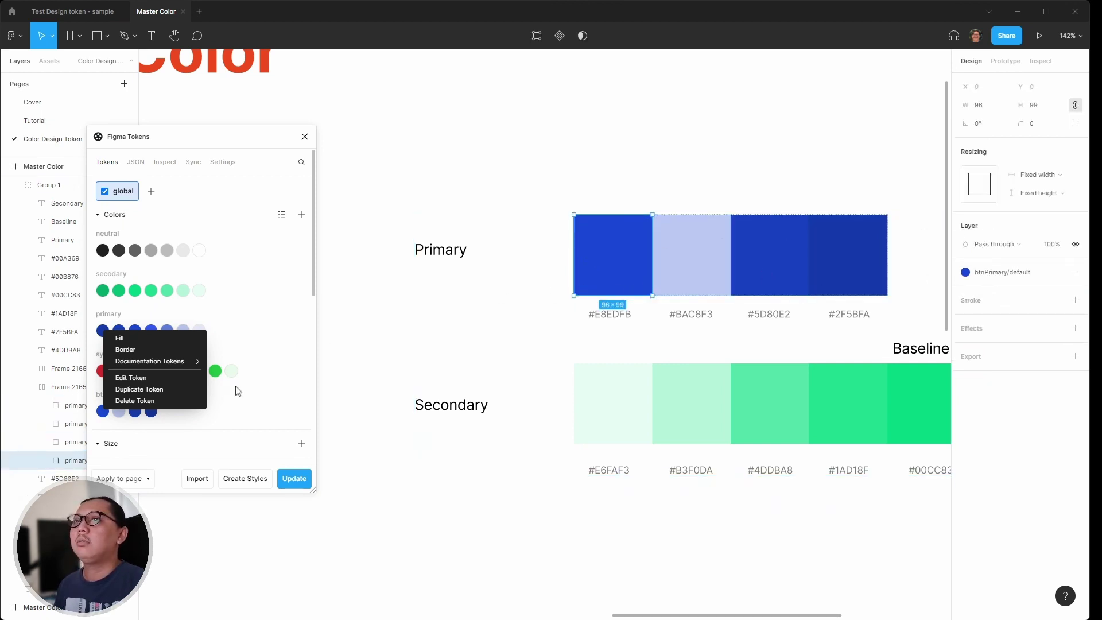
left_click(475, 321)
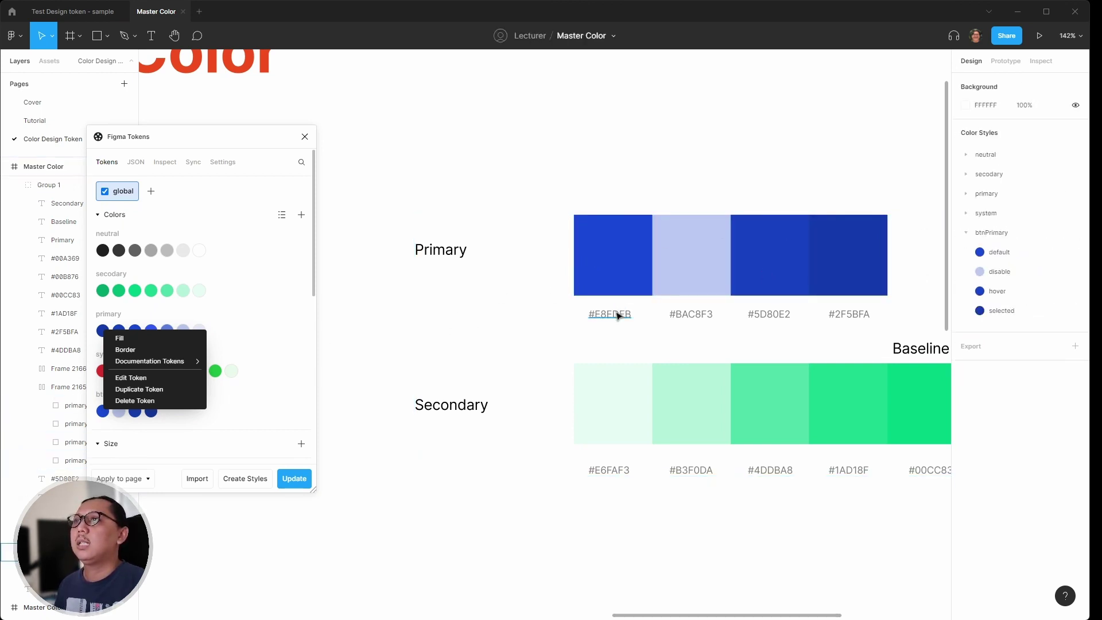
left_click(592, 313)
mouse_move(160, 366)
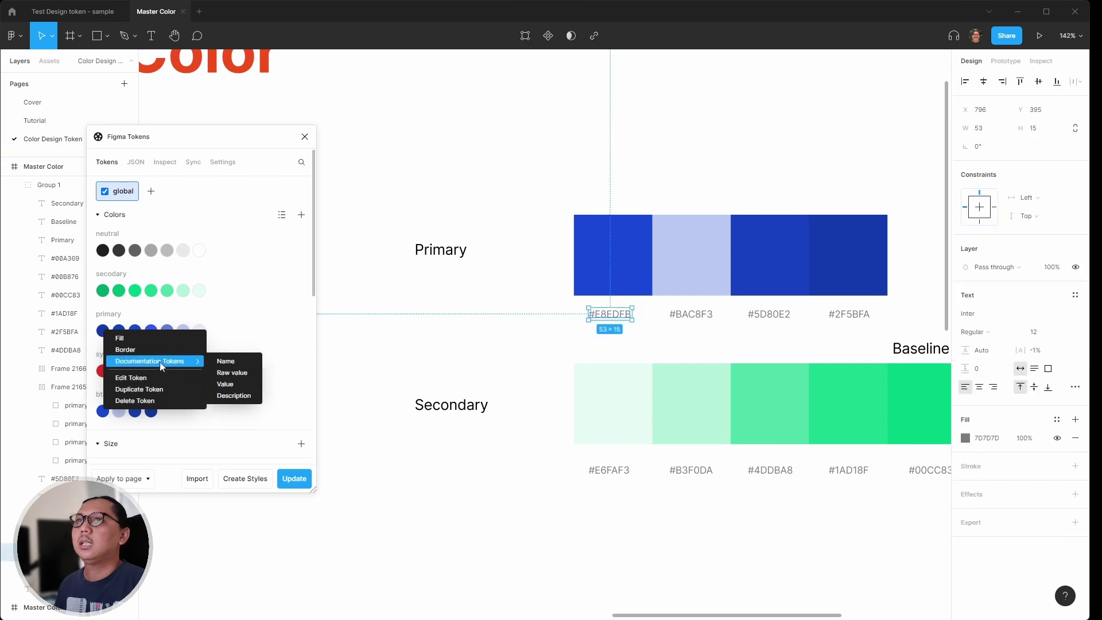
left_click(226, 366)
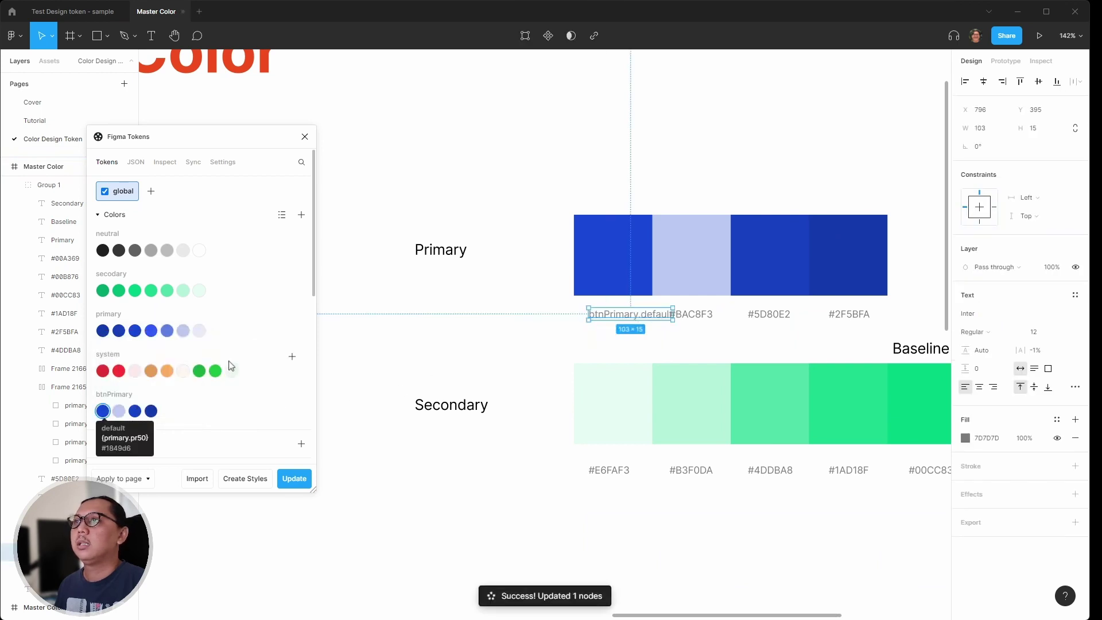
Step: Move the btnPrimary.default label to line up with the left edge of the first Primary swatch
left_click(542, 340)
left_click(619, 314)
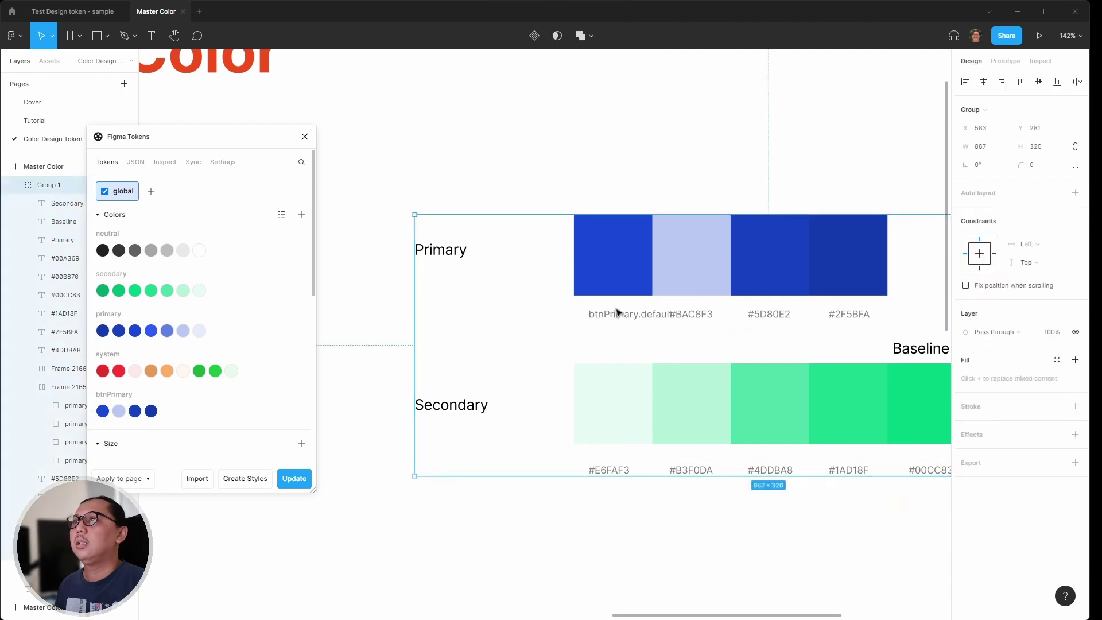
double_click(619, 314)
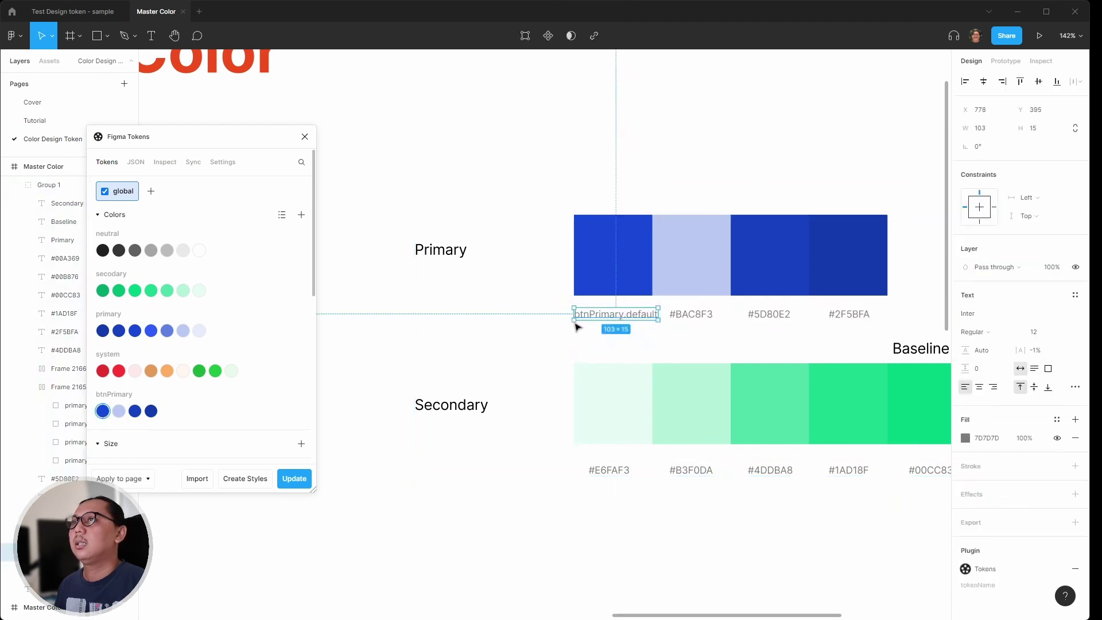
left_click(683, 314)
left_click(618, 316)
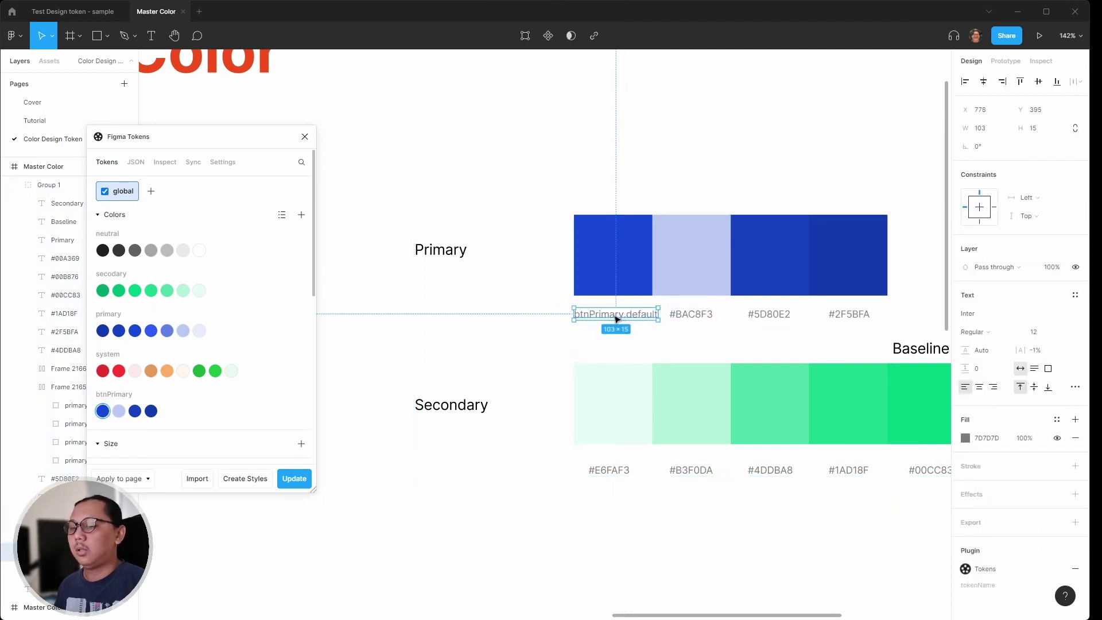
Step: Duplicate the btnPrimary.default label directly below itself and make the copy show the default token's raw value
left_click_drag(617, 320, 613, 336)
right_click(102, 411)
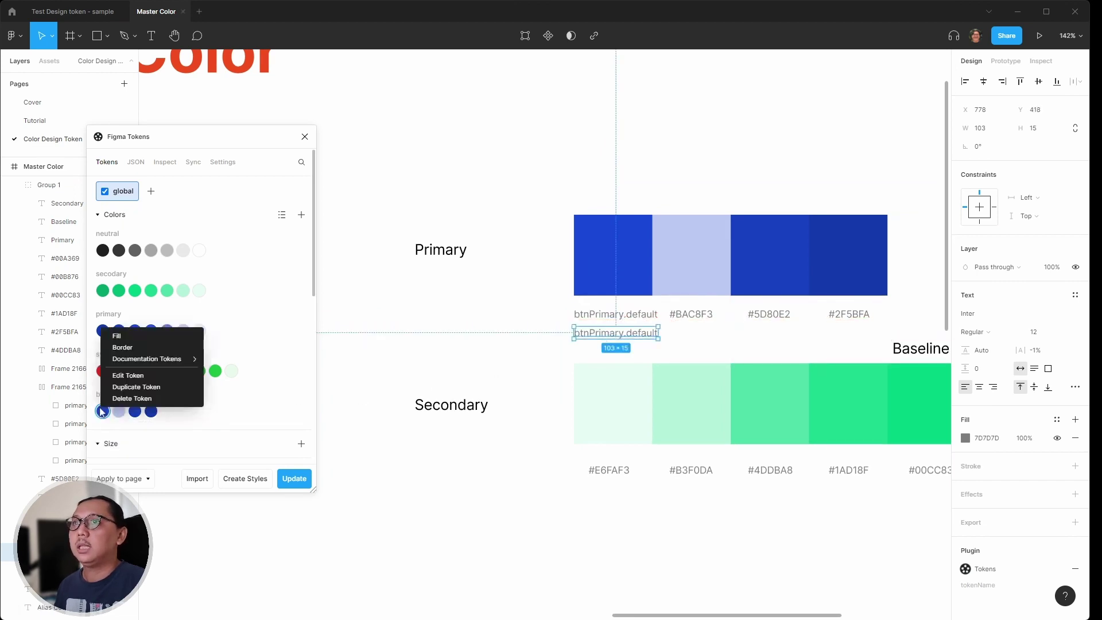
mouse_move(147, 359)
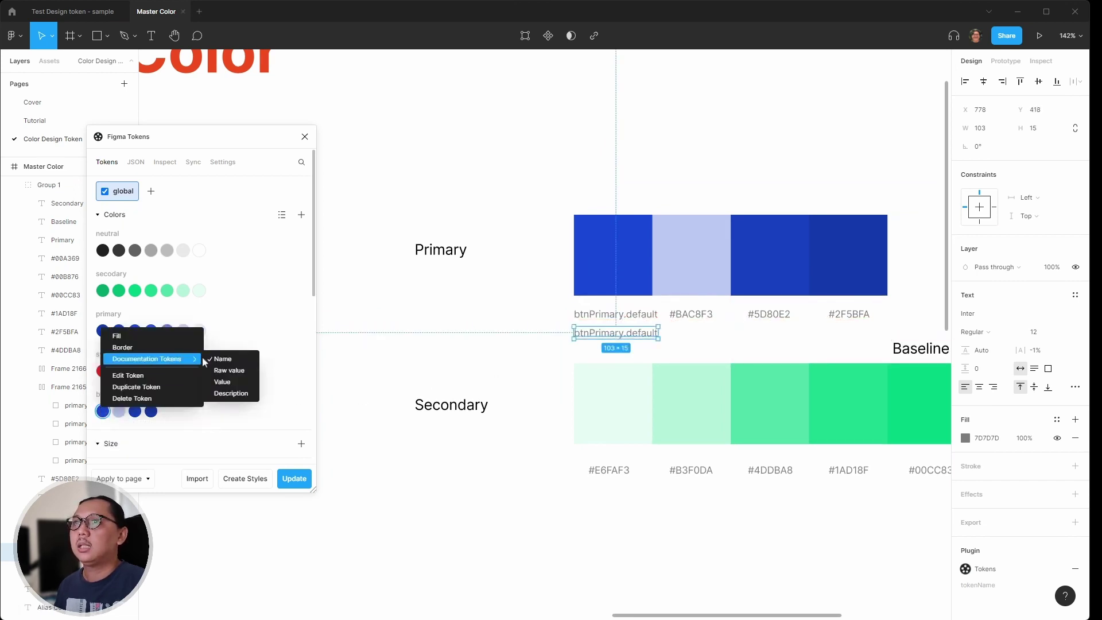
left_click(248, 372)
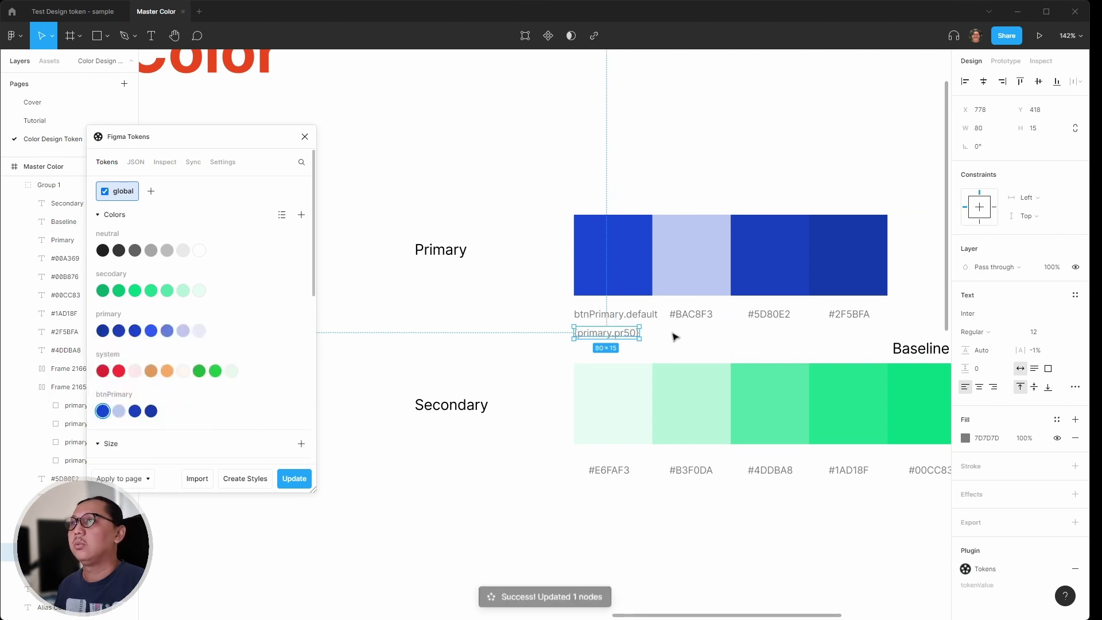
Step: Replace the #BAC8F3 label beneath the second Primary swatch with the btnPrimary disable token's name
left_click(669, 338)
left_click(691, 314)
left_click(695, 316)
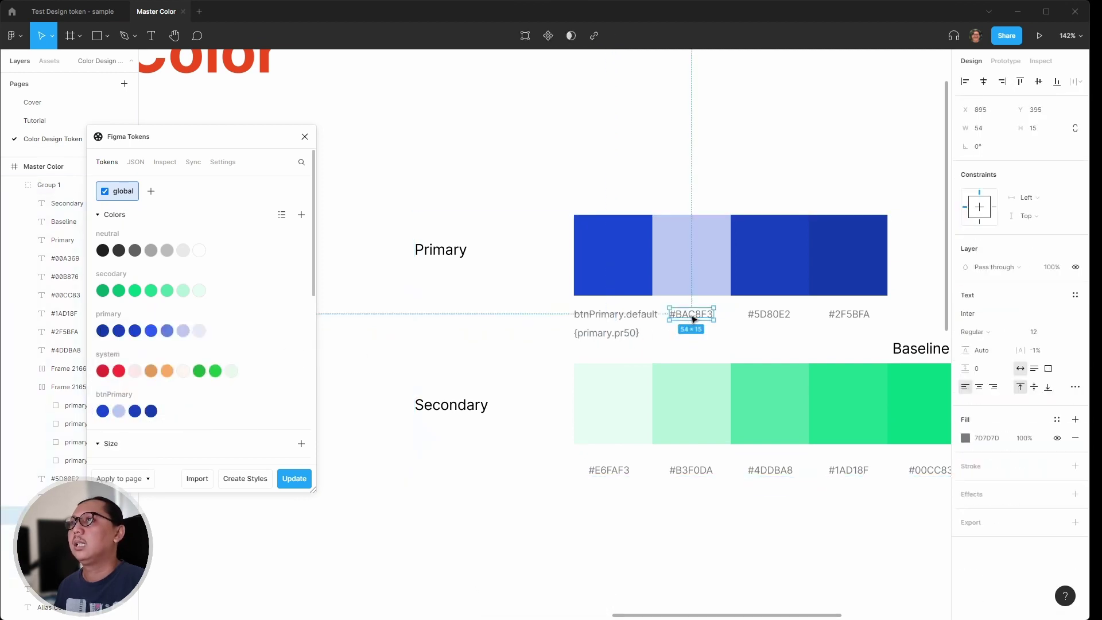
right_click(135, 412)
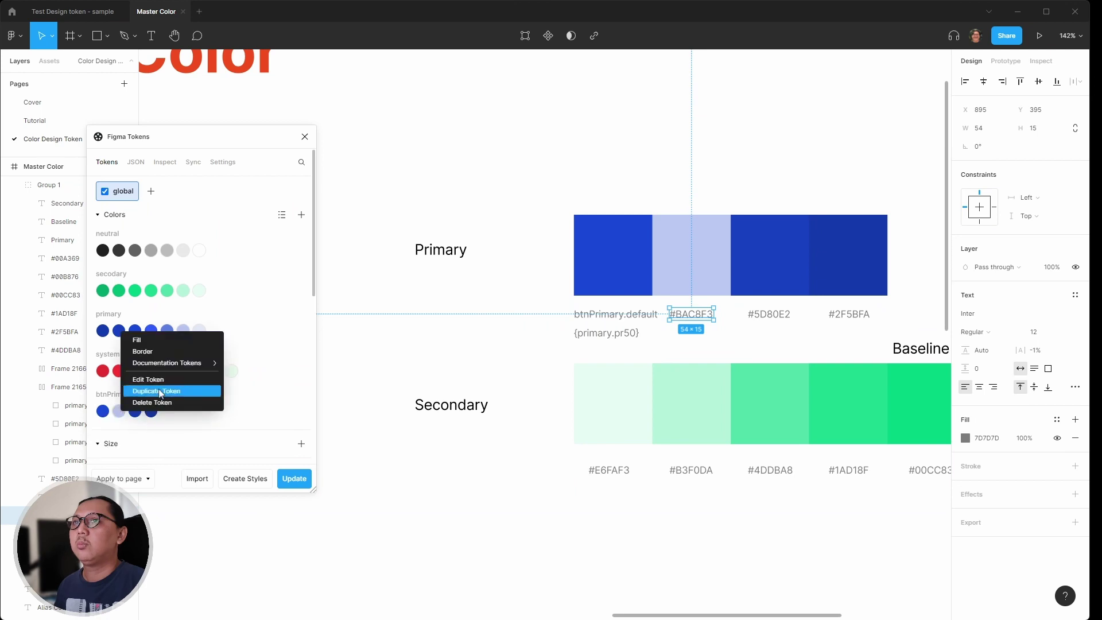
mouse_move(195, 363)
left_click(259, 365)
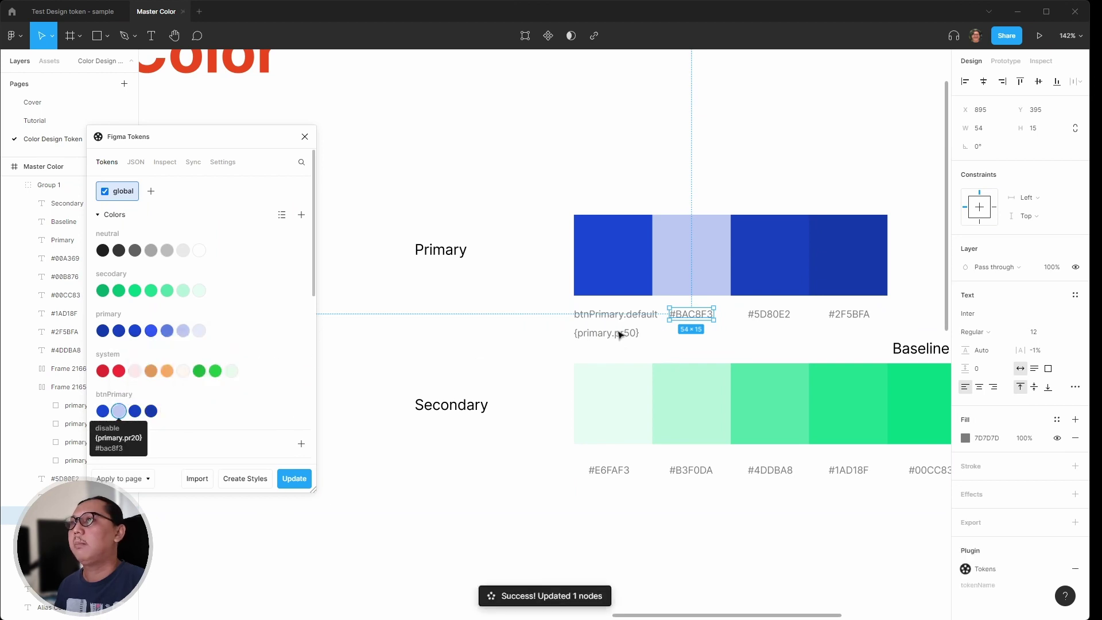
left_click(786, 319)
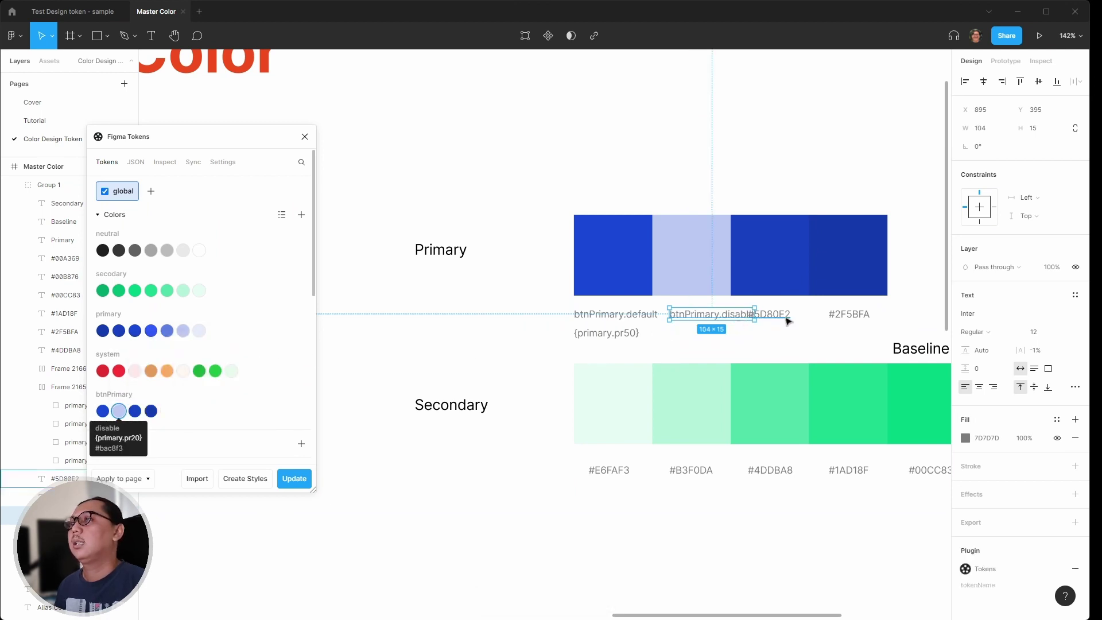
Step: Duplicate the {primary.pr50} label beneath btnPrimary.disable and make the copy show the disable token's raw value
left_click(606, 333)
left_click_drag(606, 333, 693, 332)
right_click(119, 412)
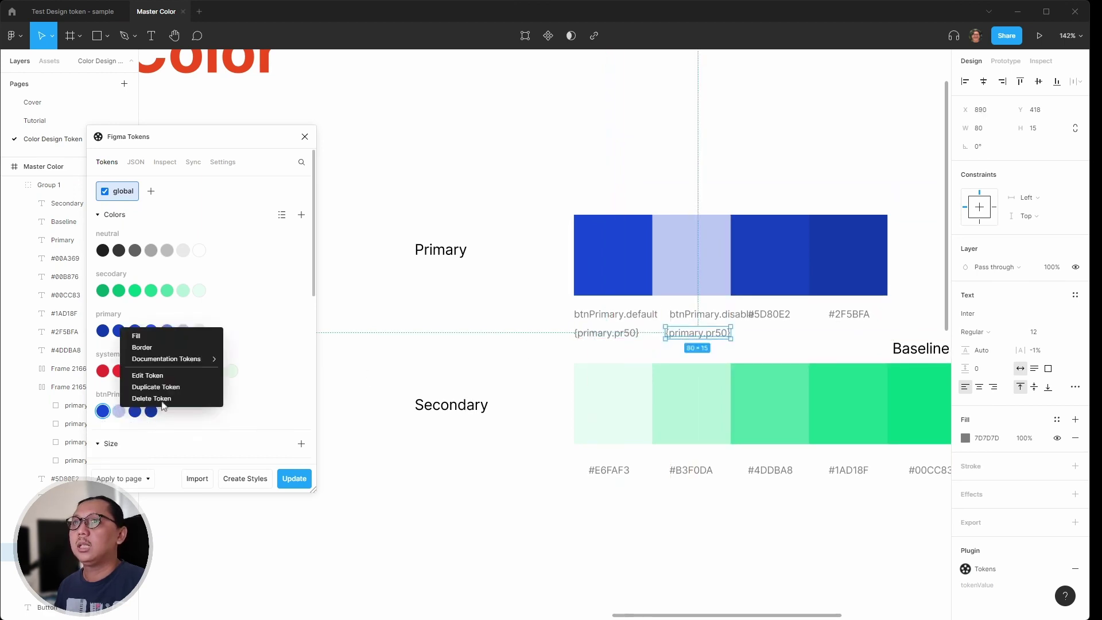
mouse_move(172, 359)
left_click(245, 370)
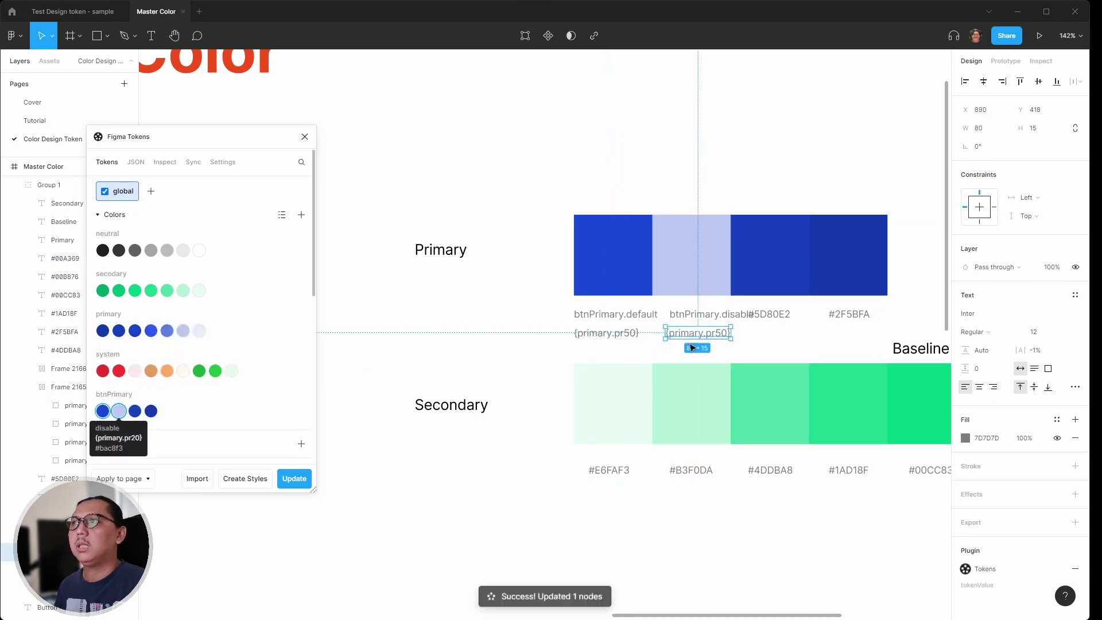
Step: Shift the #5D80E2 label along the row to X 1008, clear of the btnPrimary.disable label
left_click(785, 318)
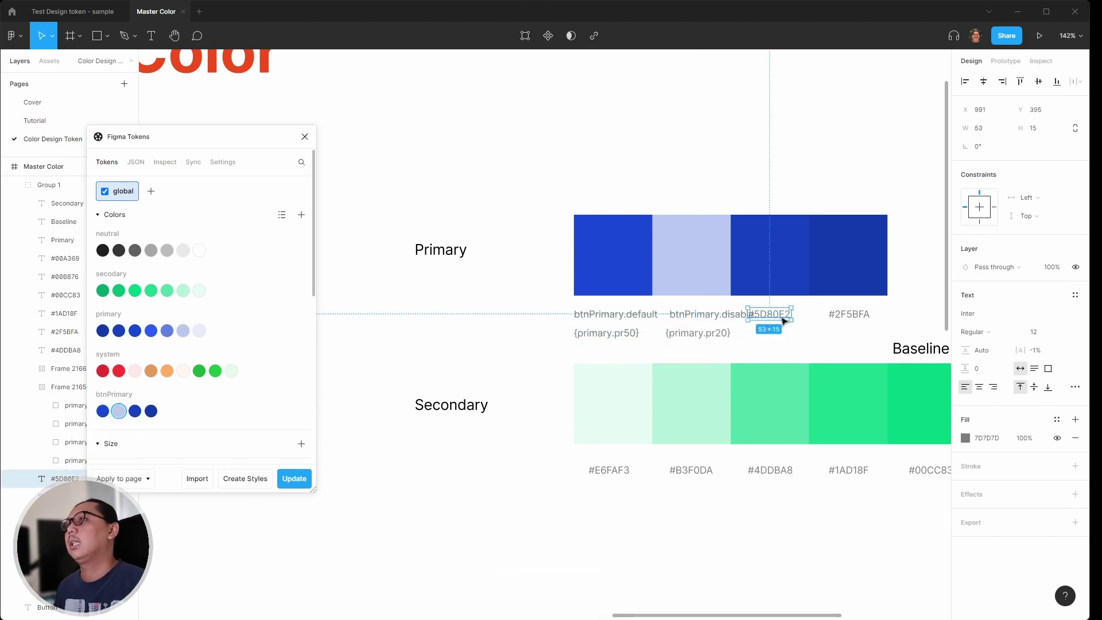
left_click(656, 259)
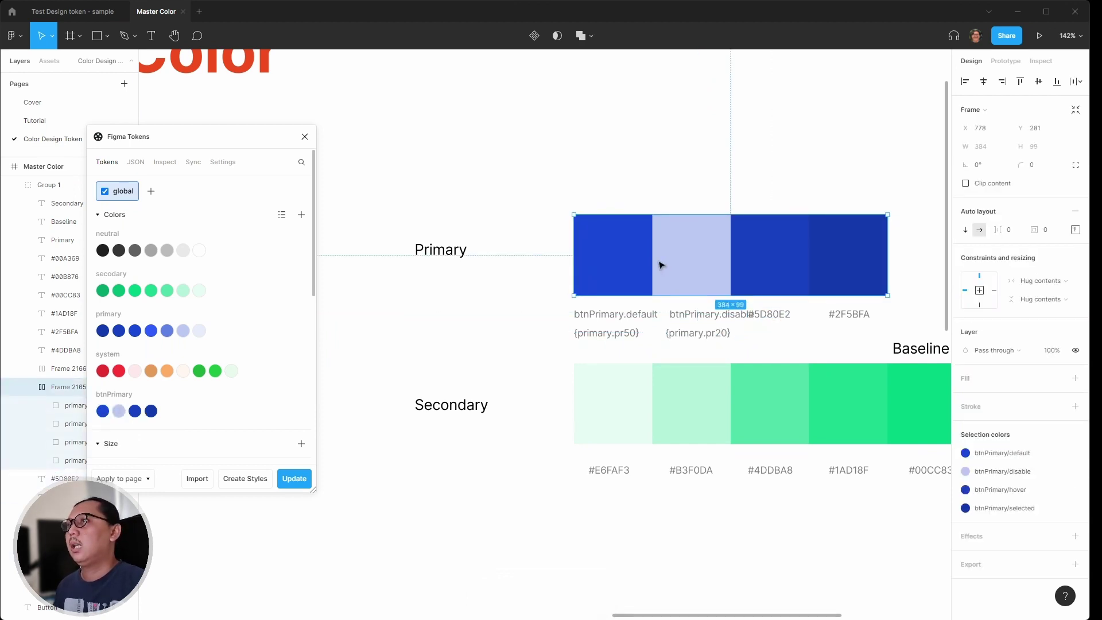
scroll(647, 241, "down", 1)
scroll(761, 315, "right", 2)
mouse_move(732, 302)
left_mouse_down()
mouse_move(749, 309)
mouse_move(737, 309)
left_mouse_up()
left_click(725, 317)
double_click(723, 299)
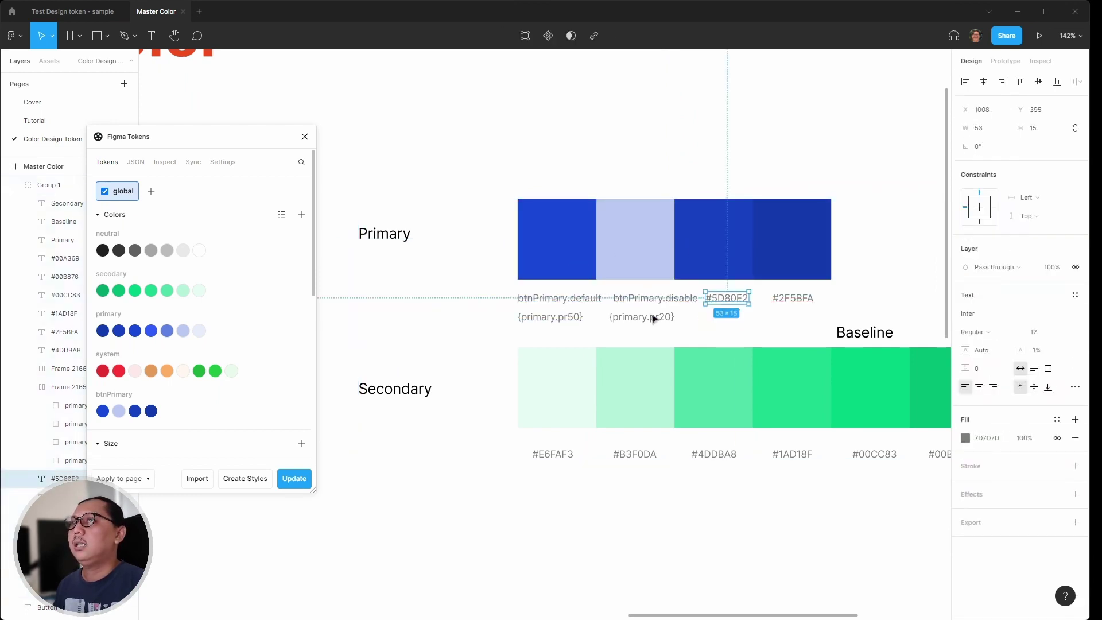
Step: Replace the #5D80E2 label's text with the btnPrimary hover token's name
right_click(134, 411)
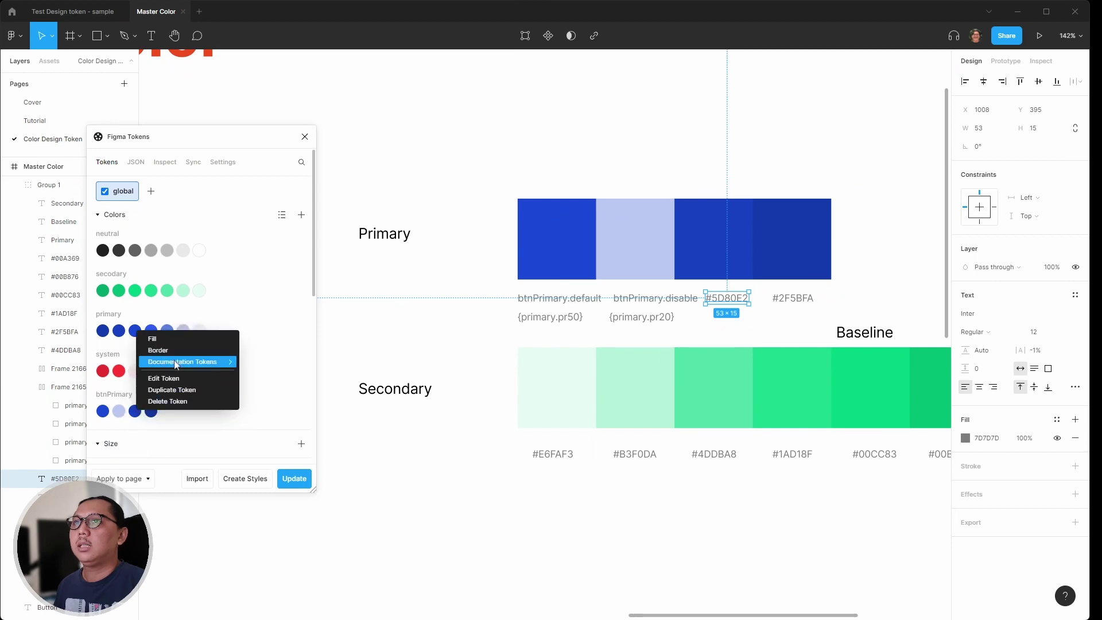
mouse_move(195, 361)
left_click(287, 361)
Step: Duplicate the {primary.pr20} label beneath btnPrimary.hover and make the copy show the hover token's raw value
left_click(628, 318)
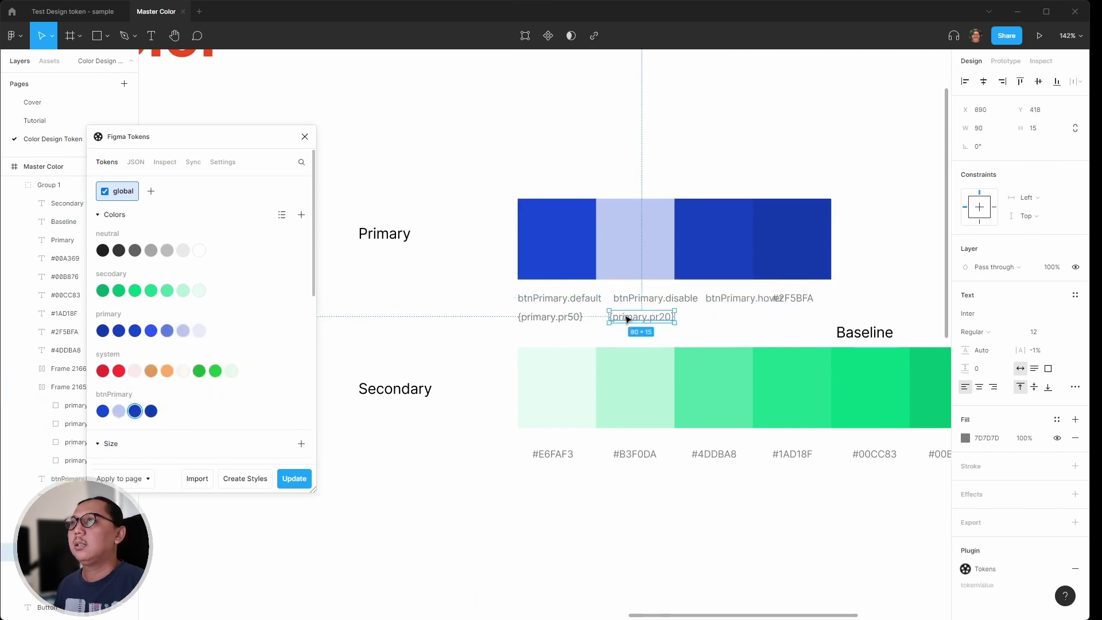
left_click_drag(629, 320, 722, 317)
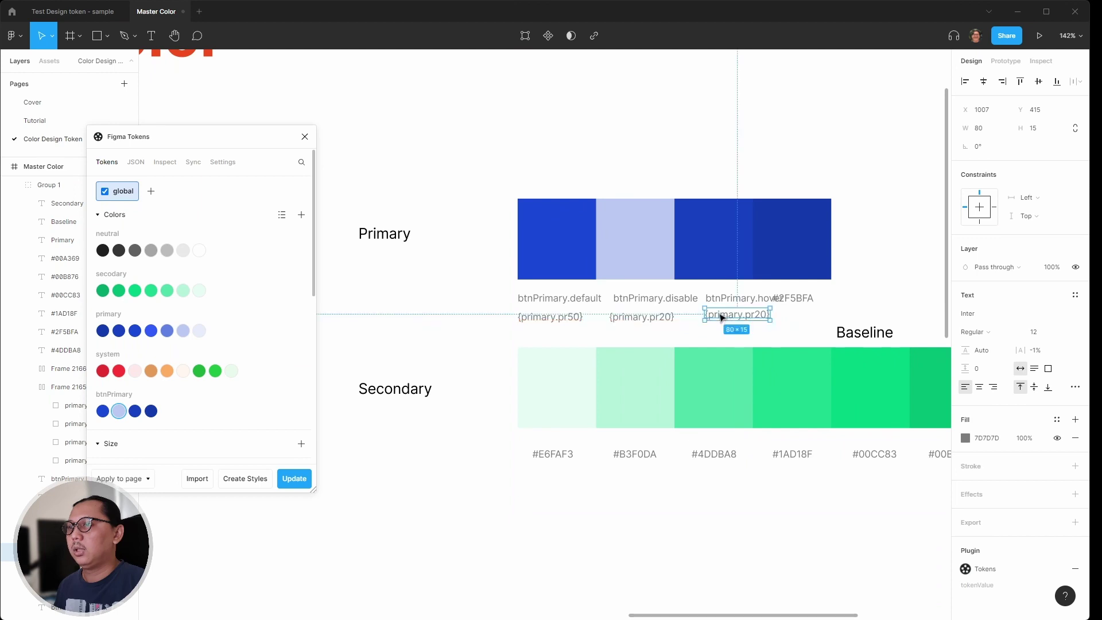
right_click(135, 411)
mouse_move(181, 362)
left_click(269, 372)
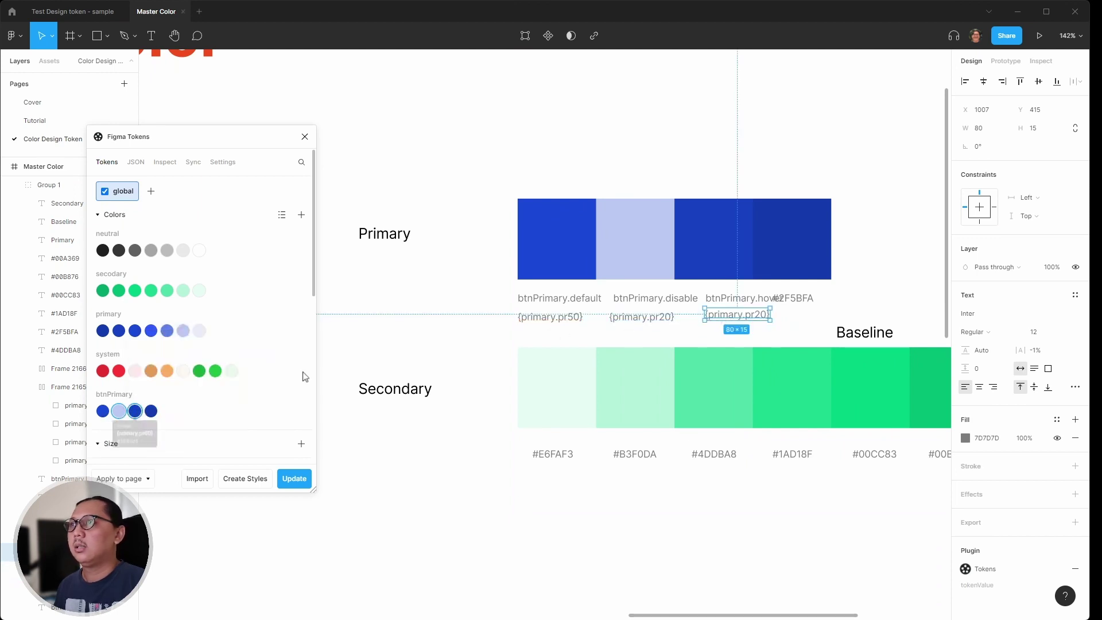
Step: Shift the #2F5BFA label to X 1117, clear of btnPrimary.hover, and replace its text with the btnPrimary selected token's name
left_click(804, 303)
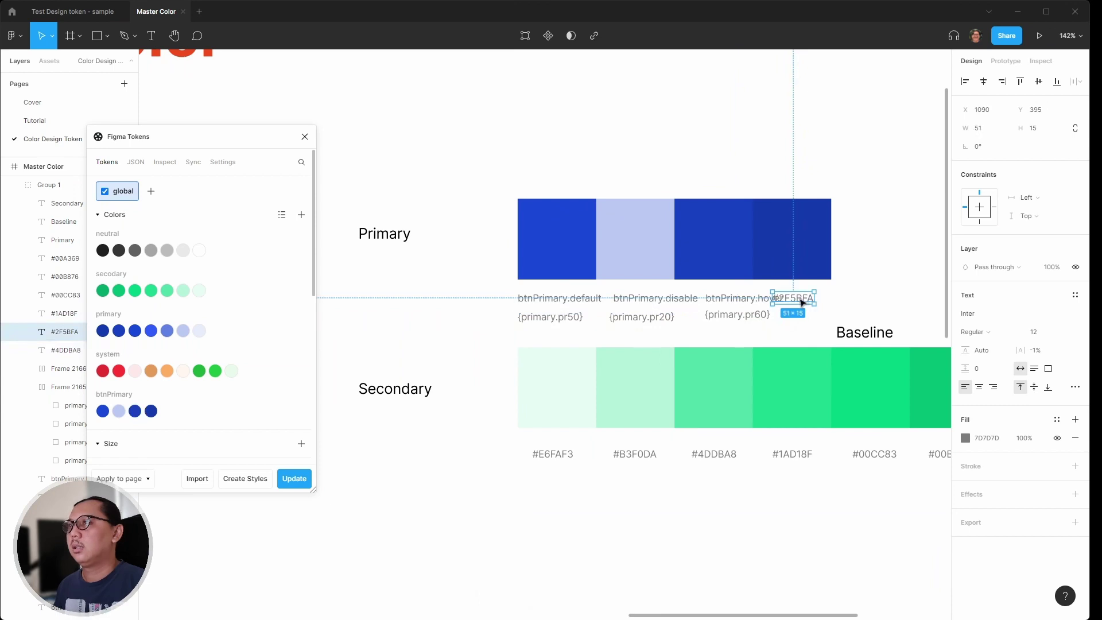
left_click_drag(804, 302, 826, 302)
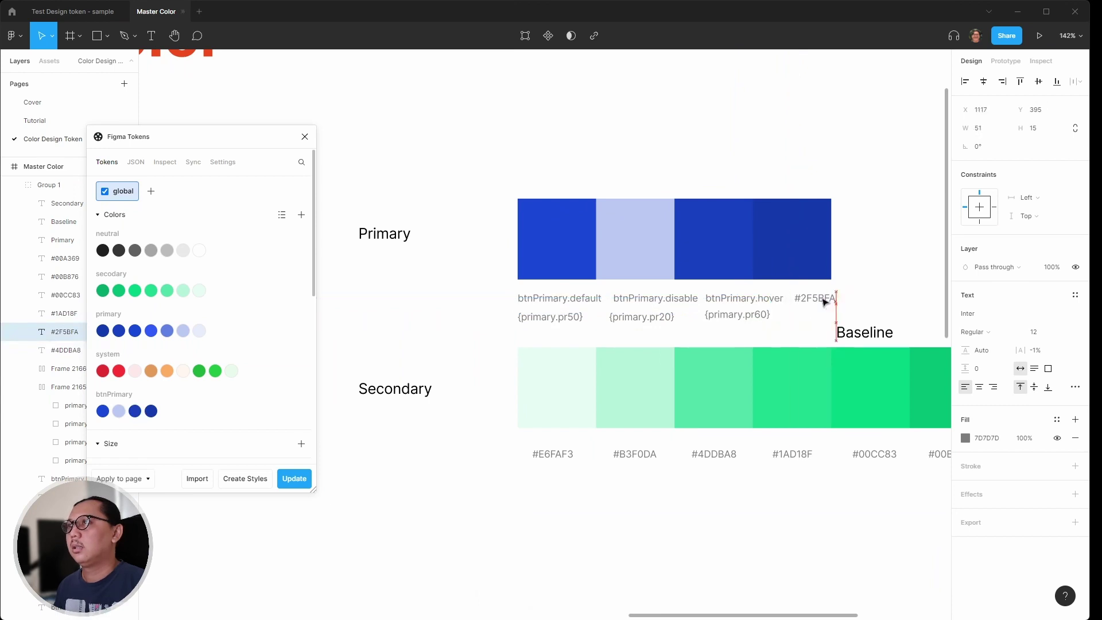
right_click(152, 413)
mouse_move(198, 369)
left_click(281, 364)
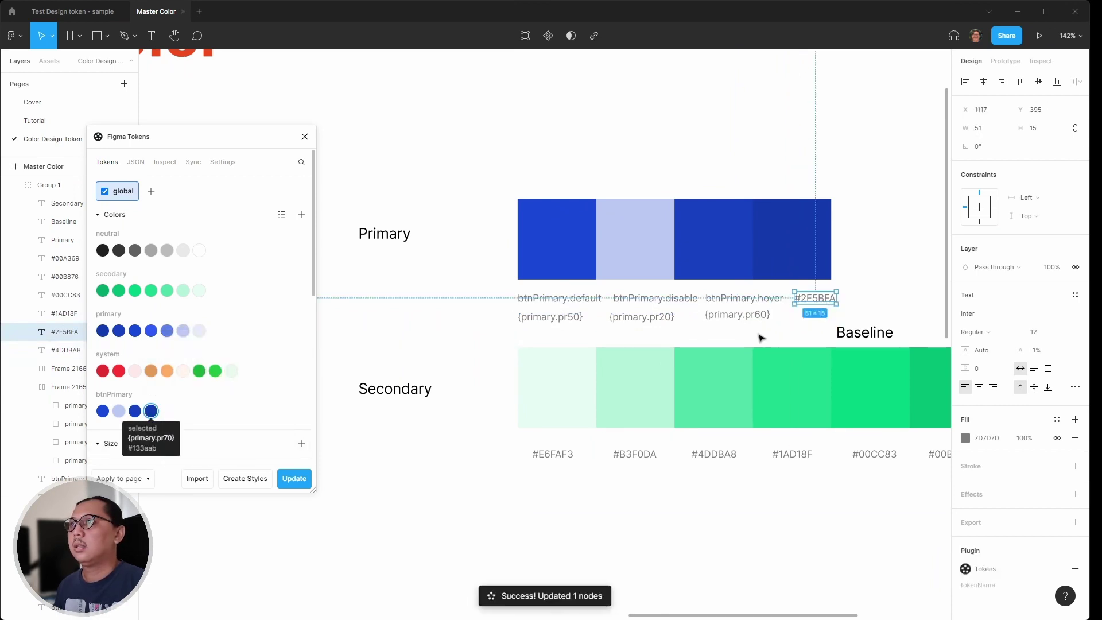
Step: Duplicate the {primary.pr60} label beneath btnPrimary.selected at X 1130 and make the copy show the selected token's raw value
left_click(730, 321)
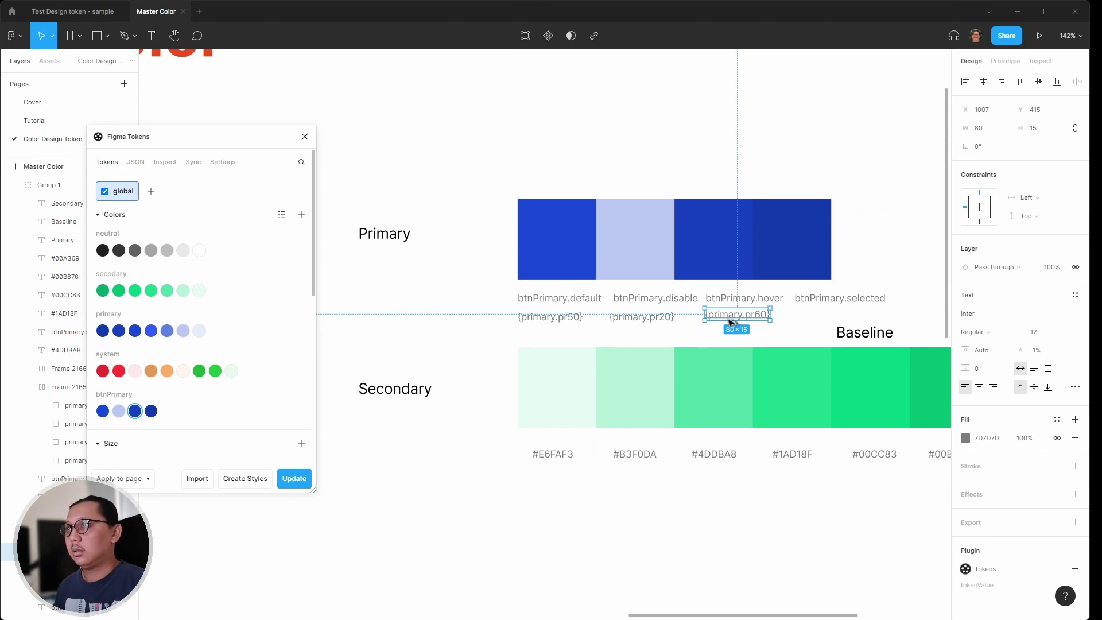
left_click_drag(731, 323, 832, 320)
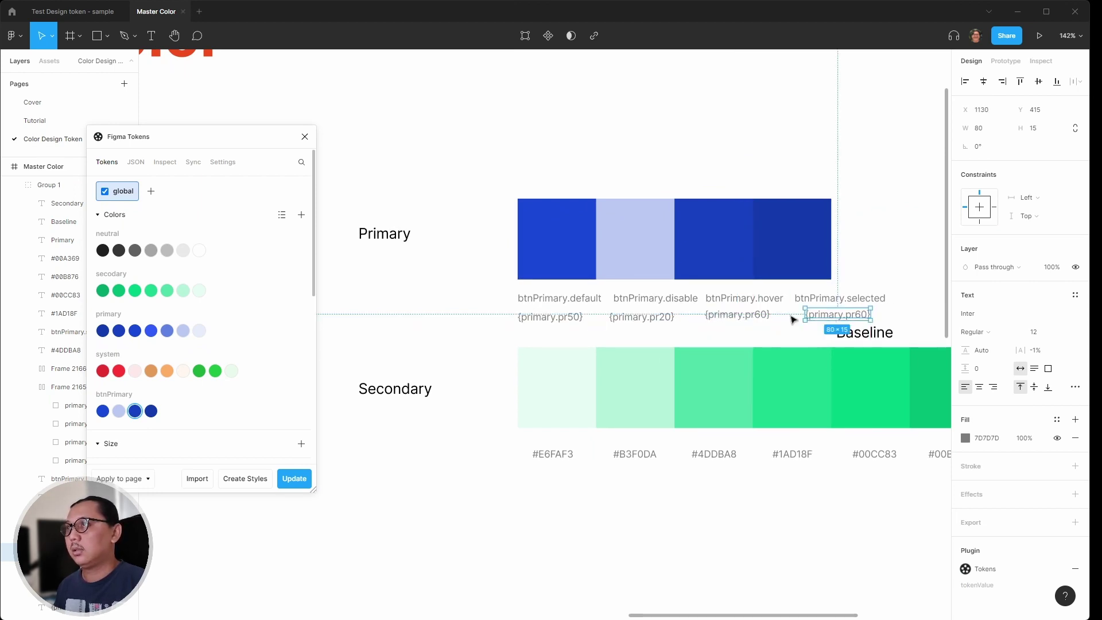
right_click(155, 412)
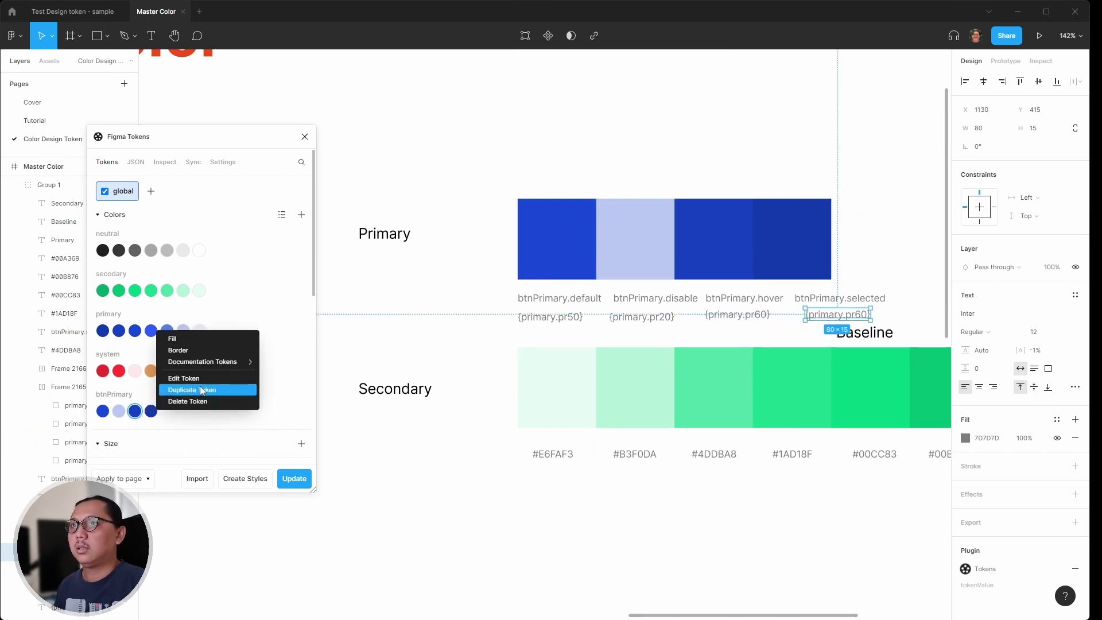
mouse_move(247, 362)
left_click(284, 374)
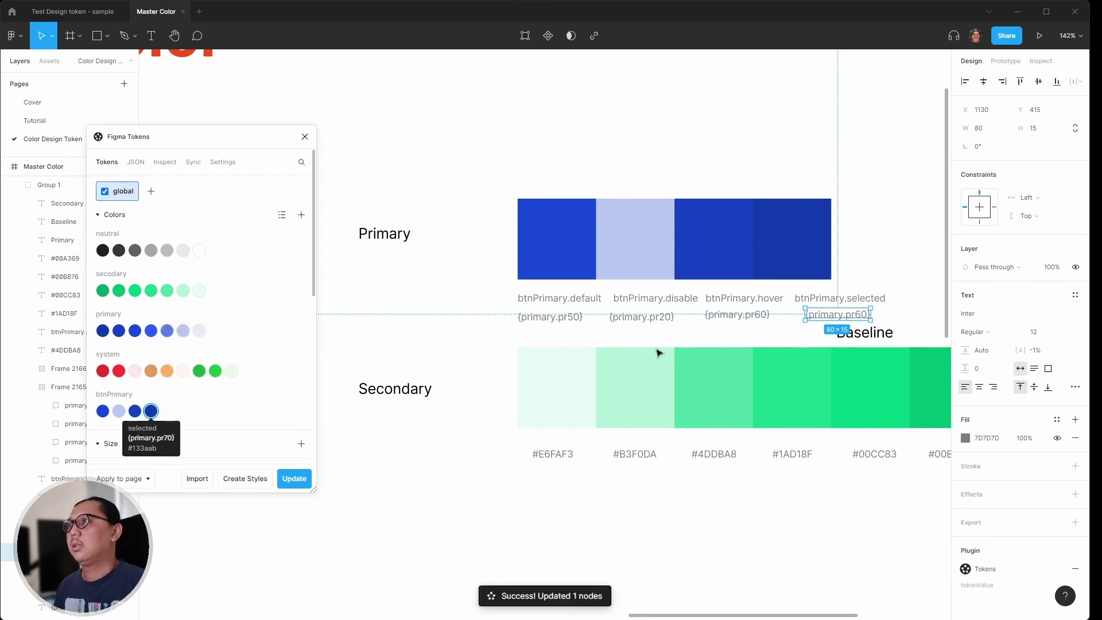
Step: Widen the Primary swatch frame to 456 and set its four swatches' horizontal resizing to Fill container
left_click(593, 261)
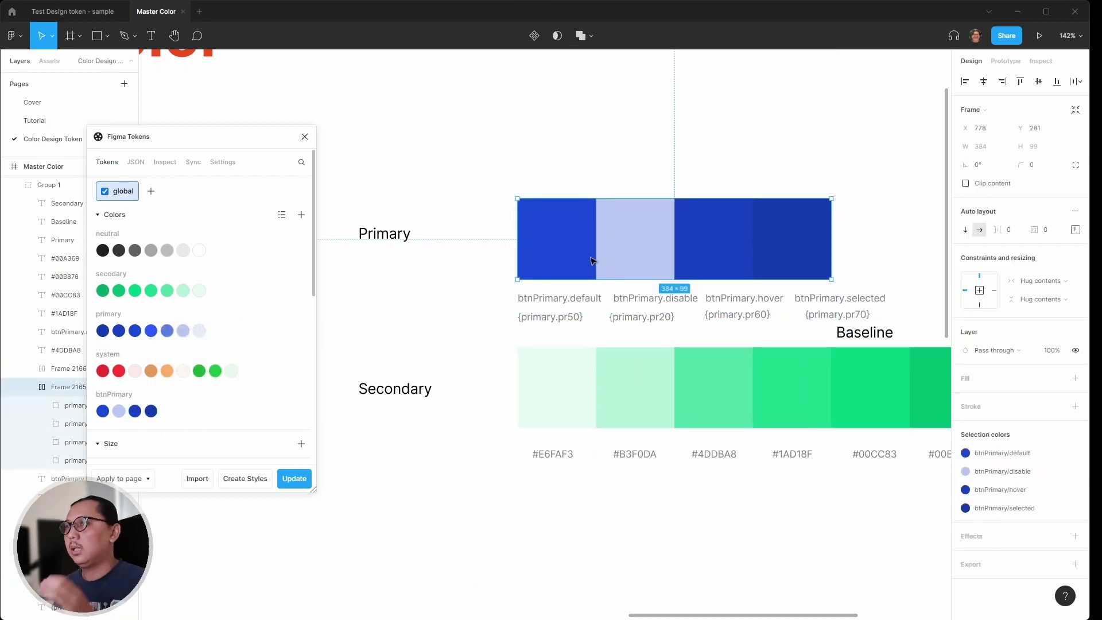
left_click_drag(832, 239, 891, 240)
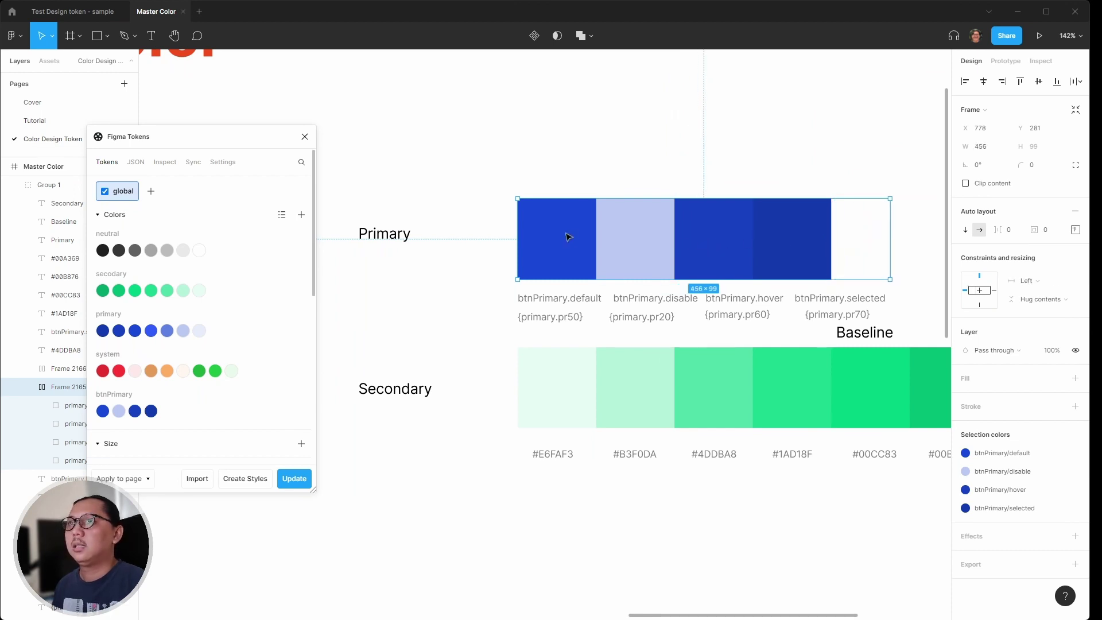
key("ctrl+z")
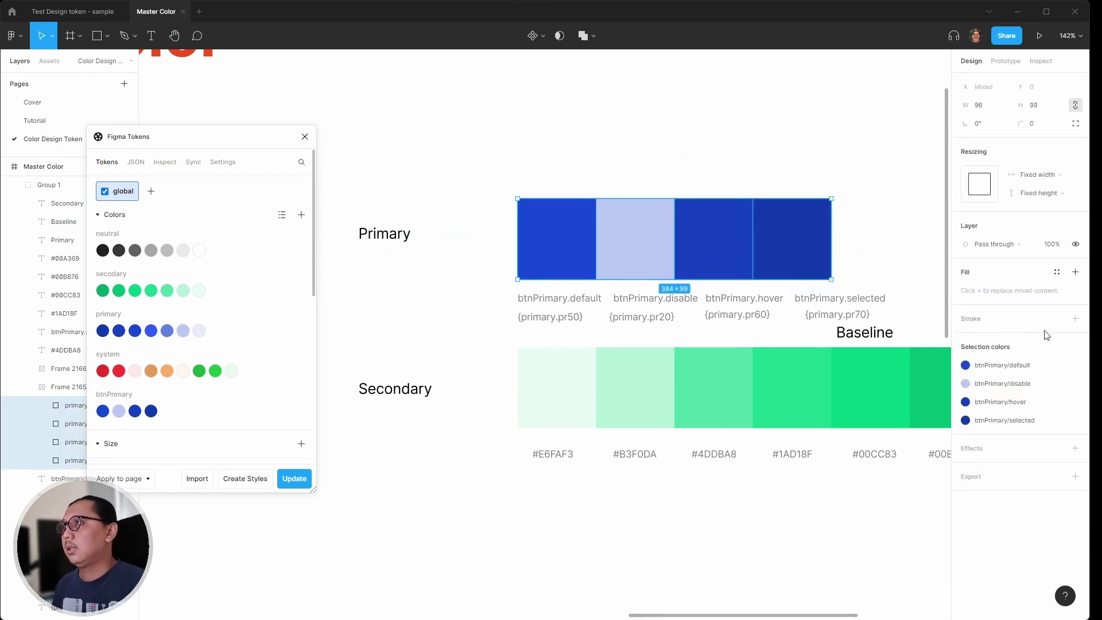
left_click(1070, 174)
left_click(1058, 187)
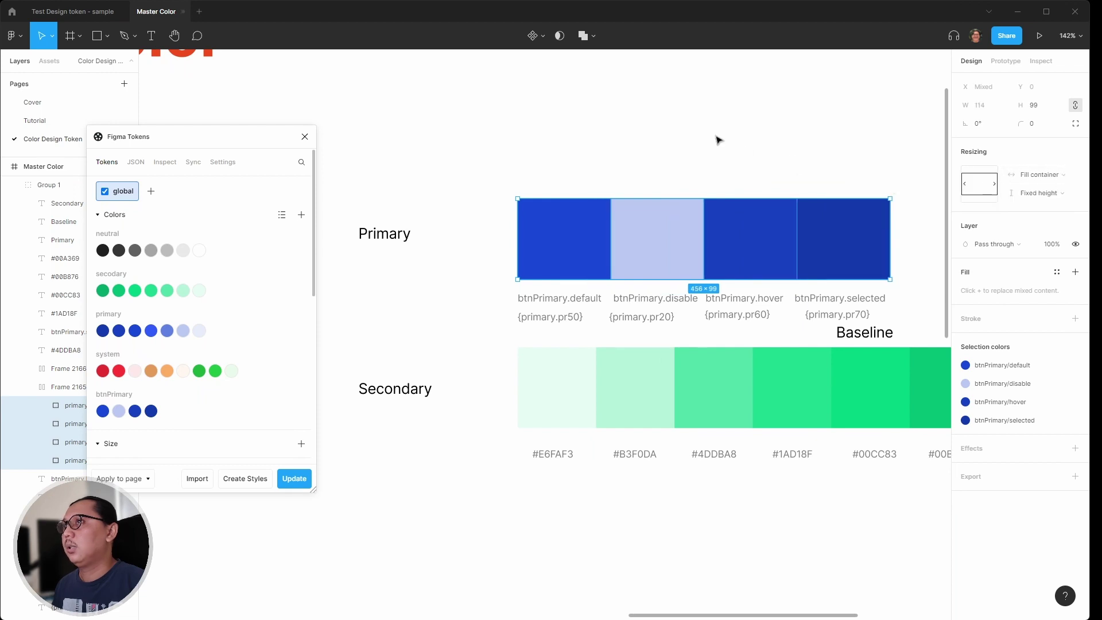
left_click(796, 151)
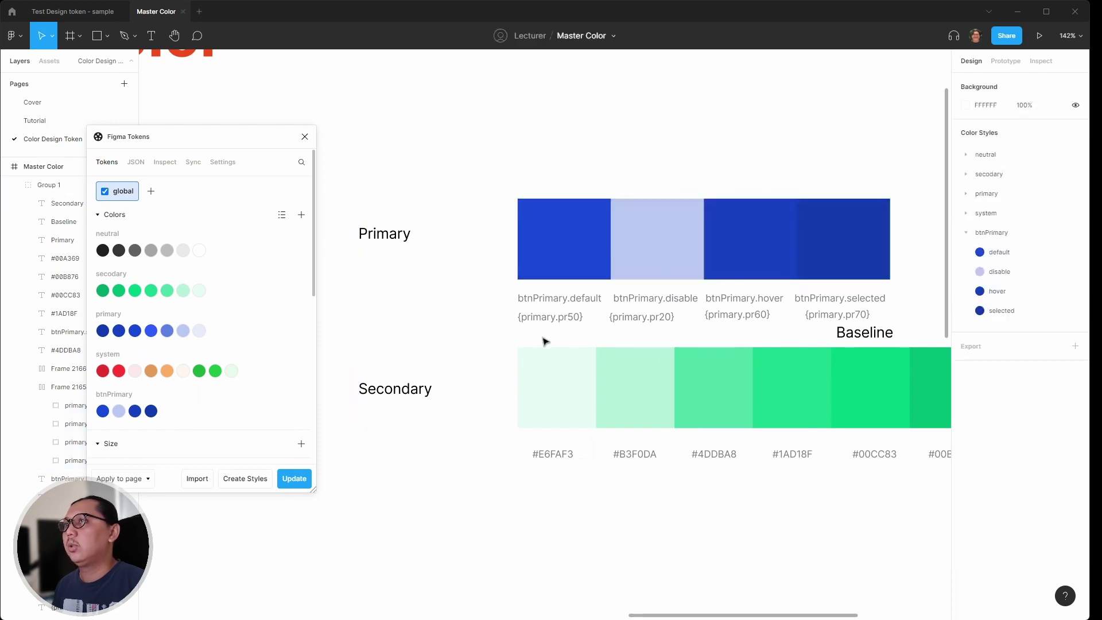
Step: Delete the Baseline and Secondary texts, the green swatch row and its hex labels from #E6FAF3 to #00B876
double_click(843, 336)
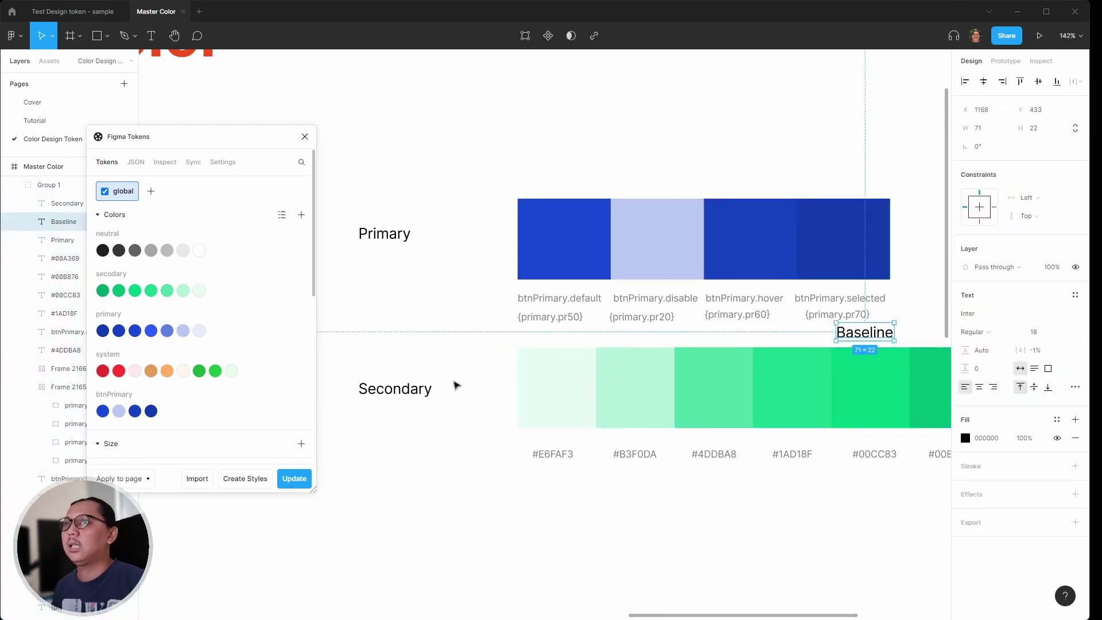
left_click(409, 389, "shift")
left_click(606, 396, "shift")
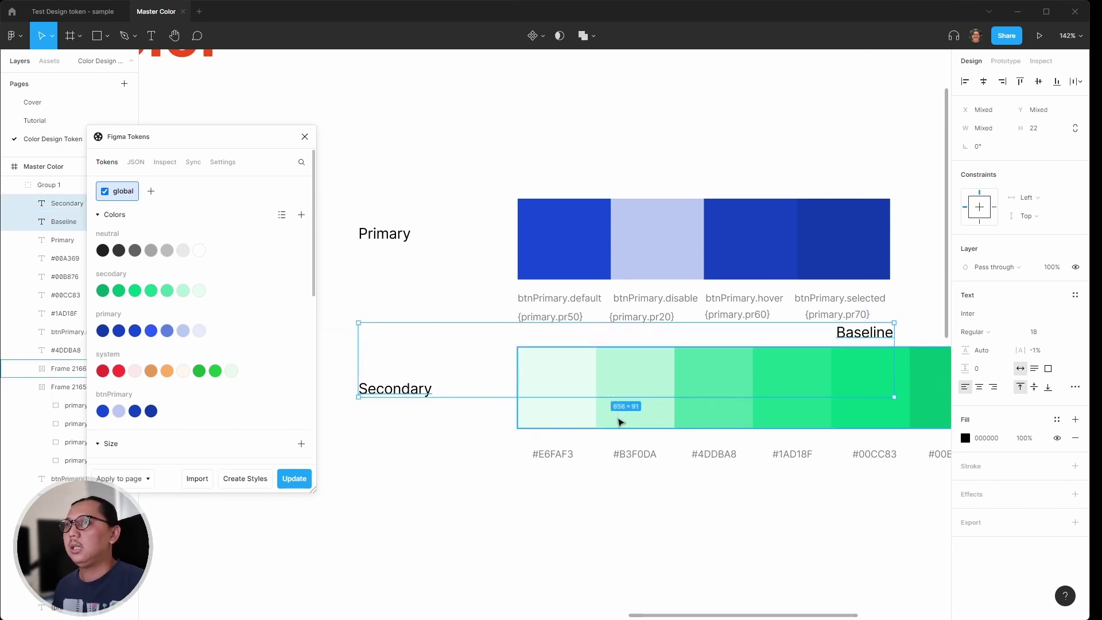
left_click(562, 455, "shift")
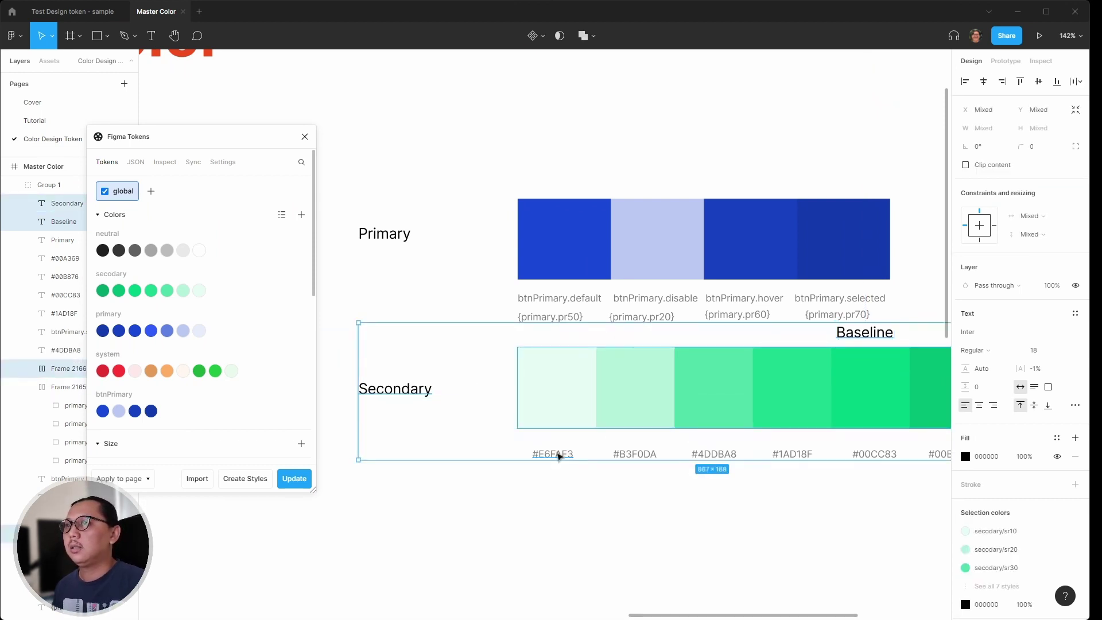
left_click(653, 454, "shift")
left_click(714, 455, "shift")
left_click(793, 455, "shift")
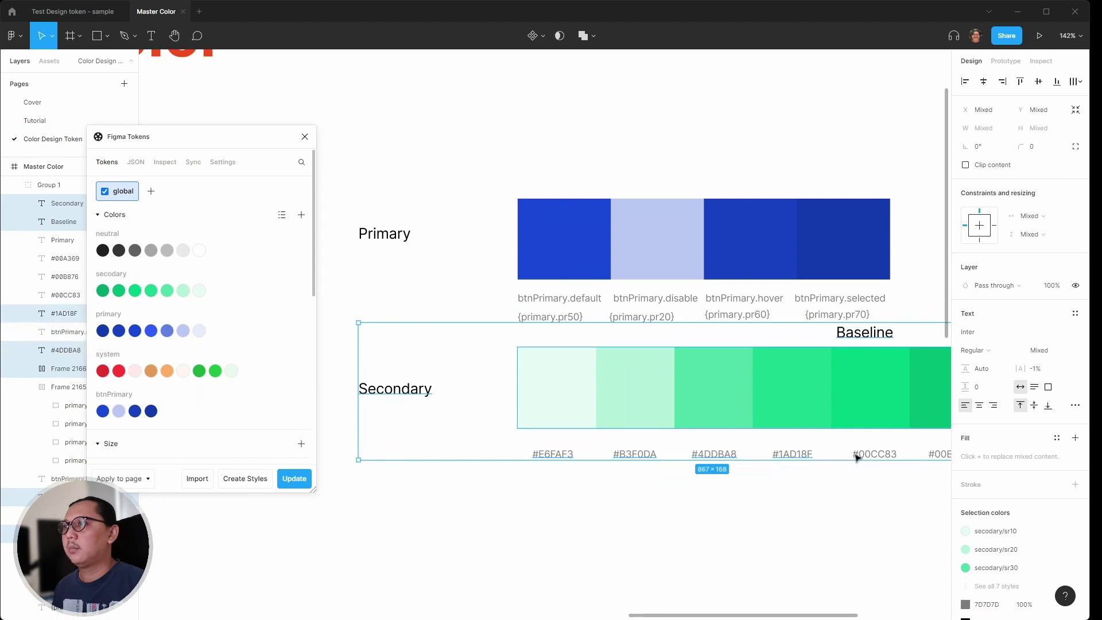
left_click(900, 455, "shift")
left_click(931, 455, "shift")
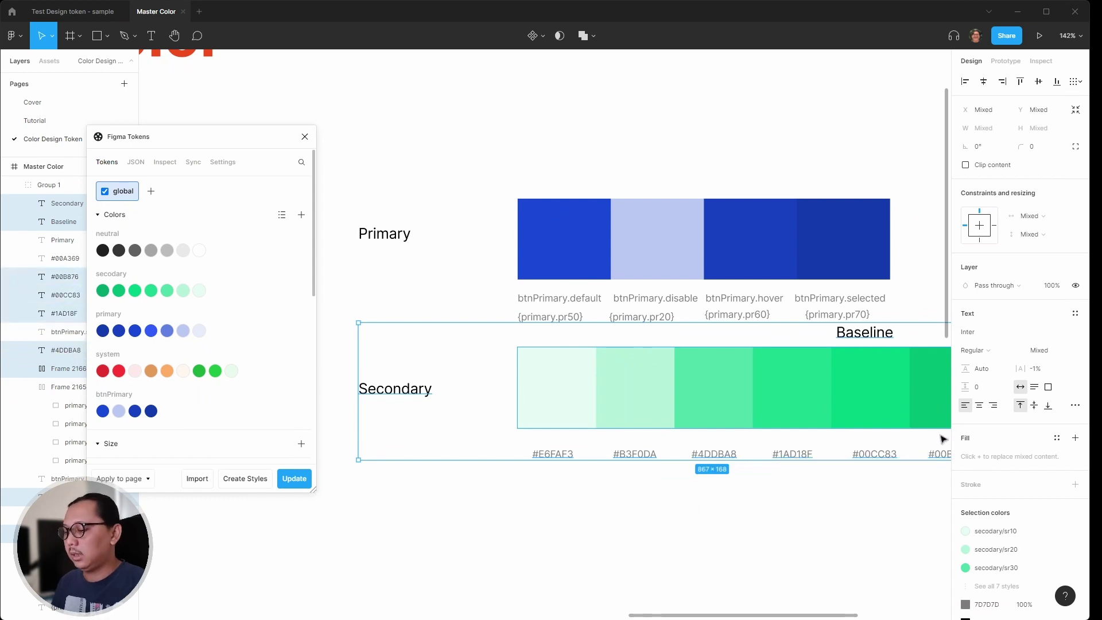
key("Delete")
Step: Edit the btnPrimary.default token so its color references {secodary.sr50}
left_click(627, 253)
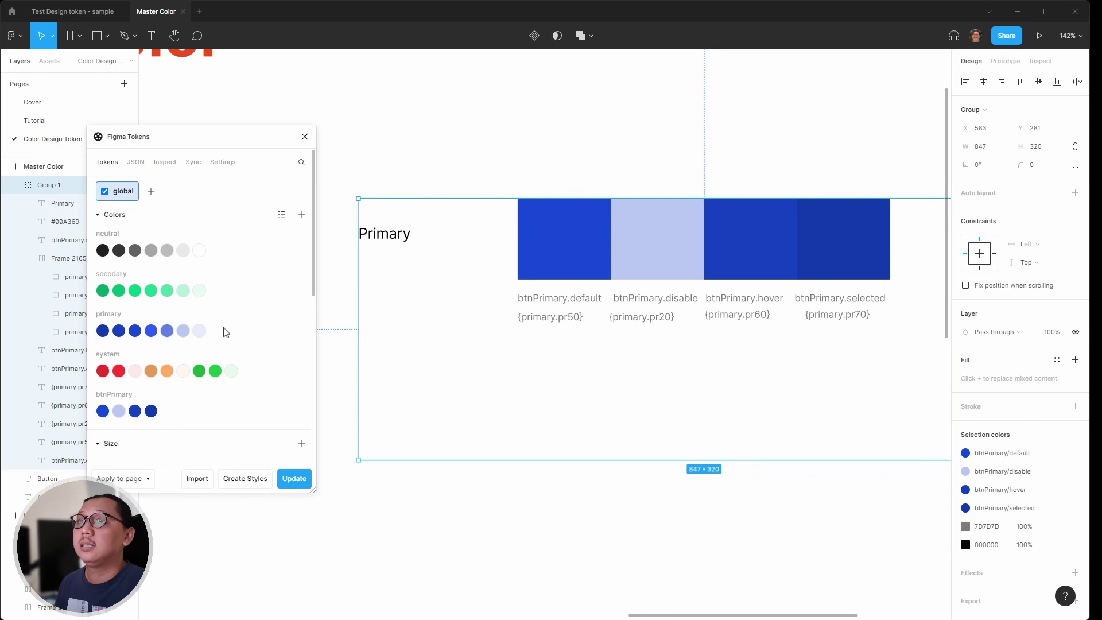
right_click(103, 412)
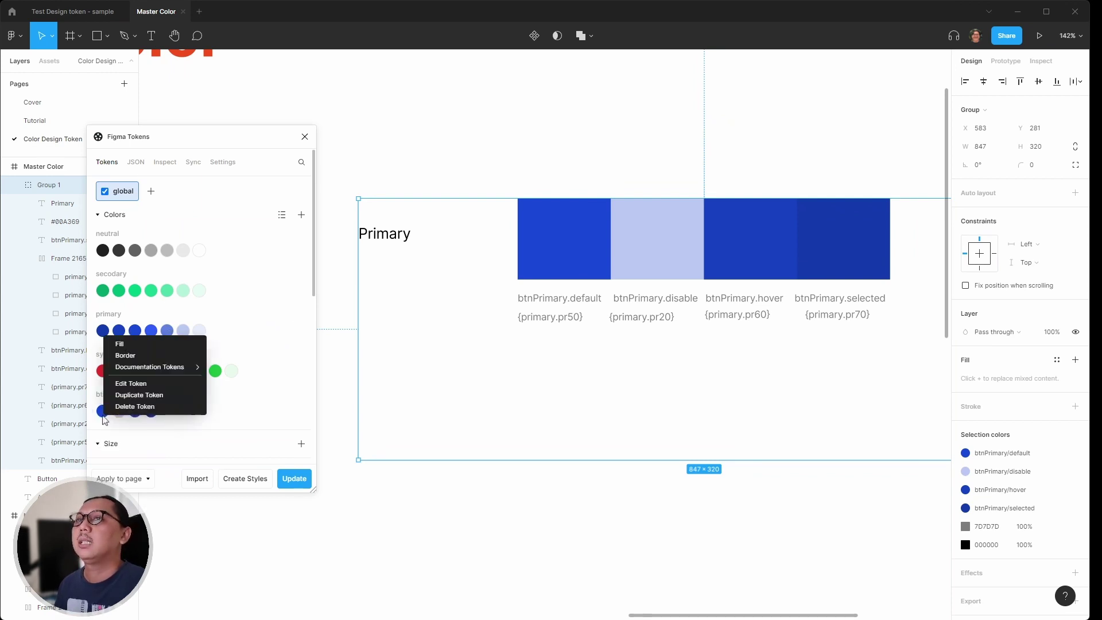
left_click(121, 385)
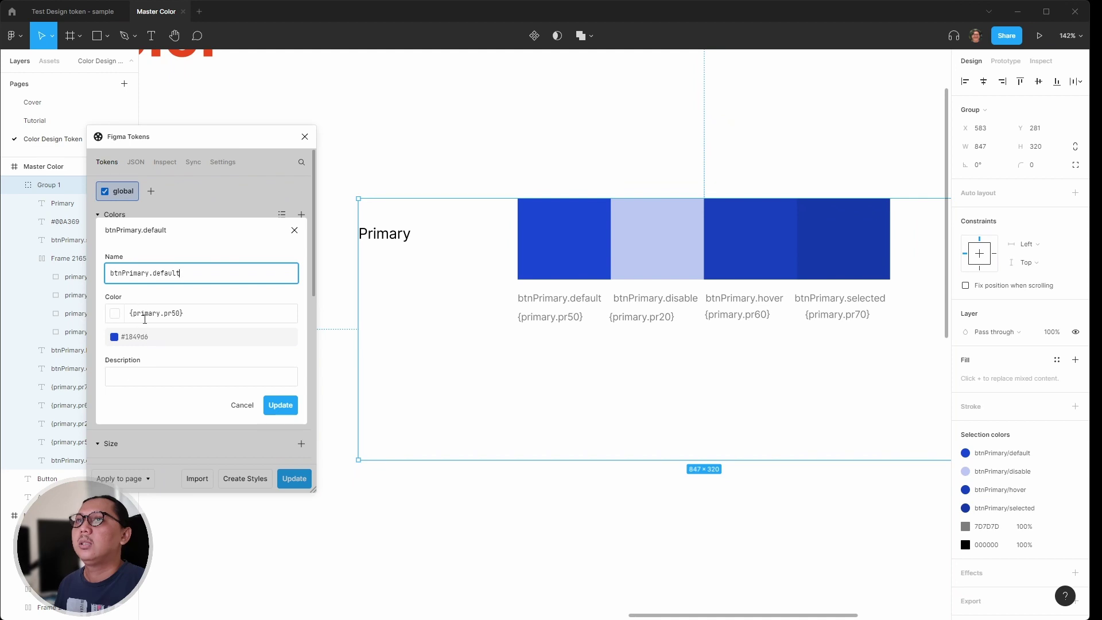
double_click(145, 314)
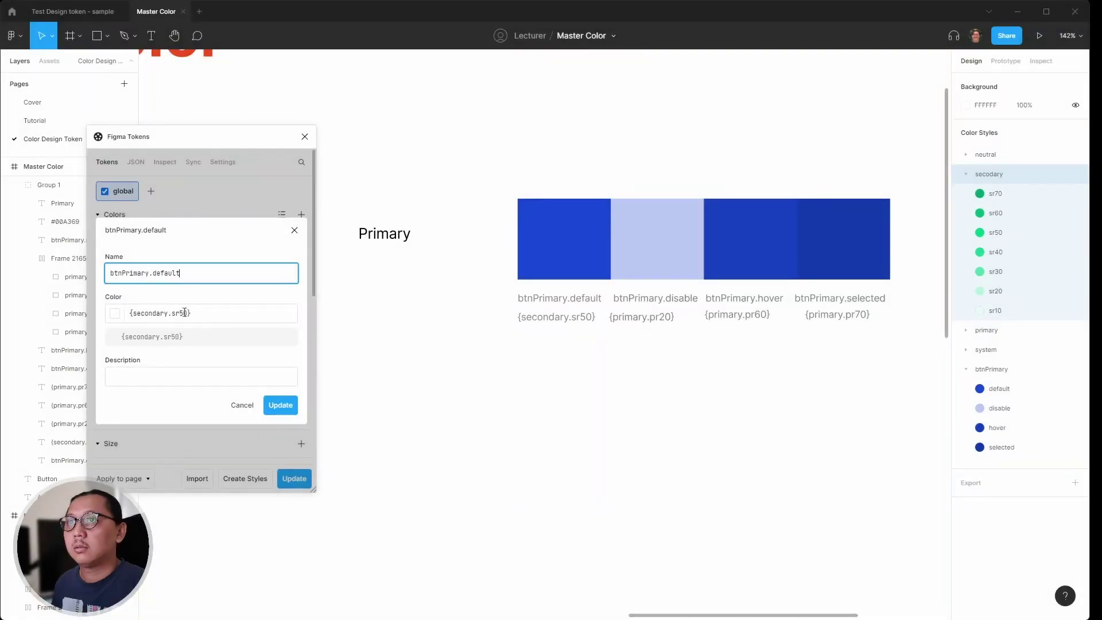
left_click_drag(188, 314, 132, 319)
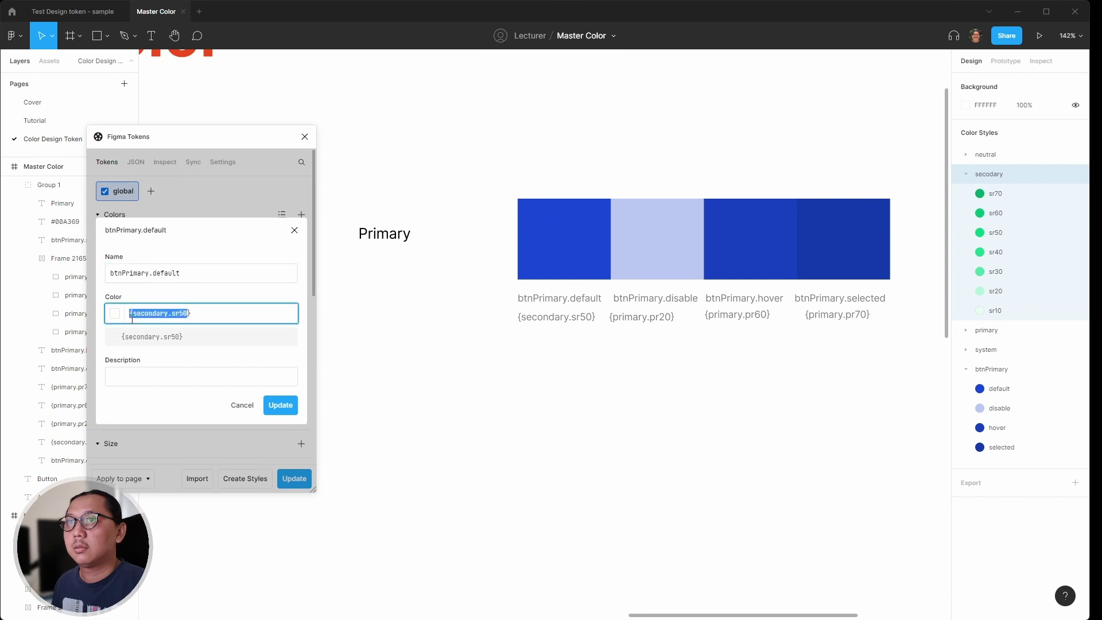
type("secodary.sr50")
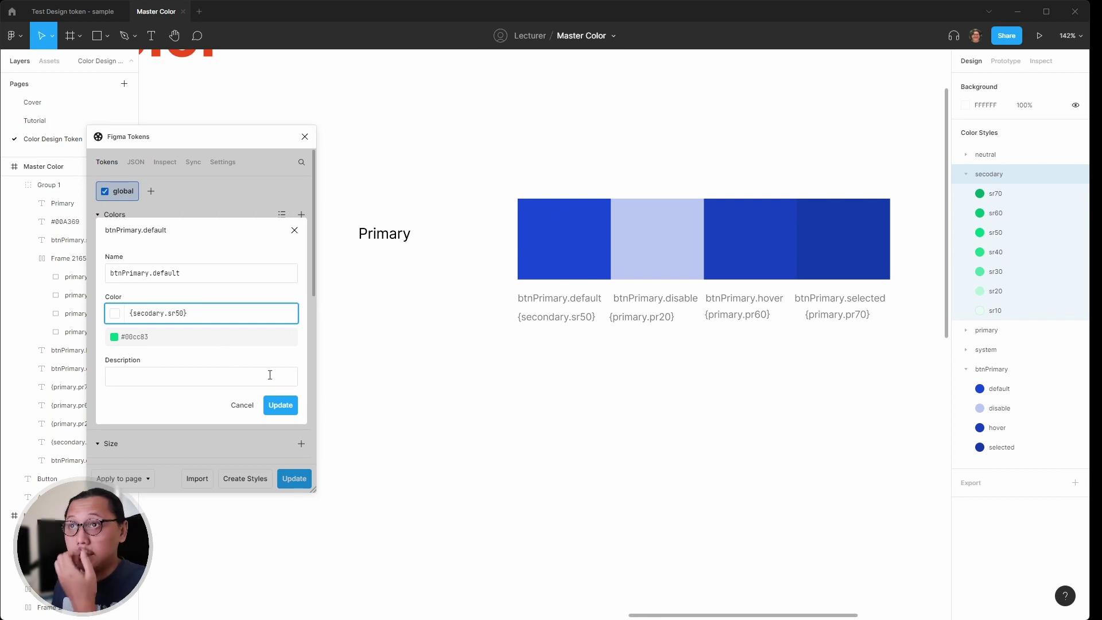
left_click(280, 406)
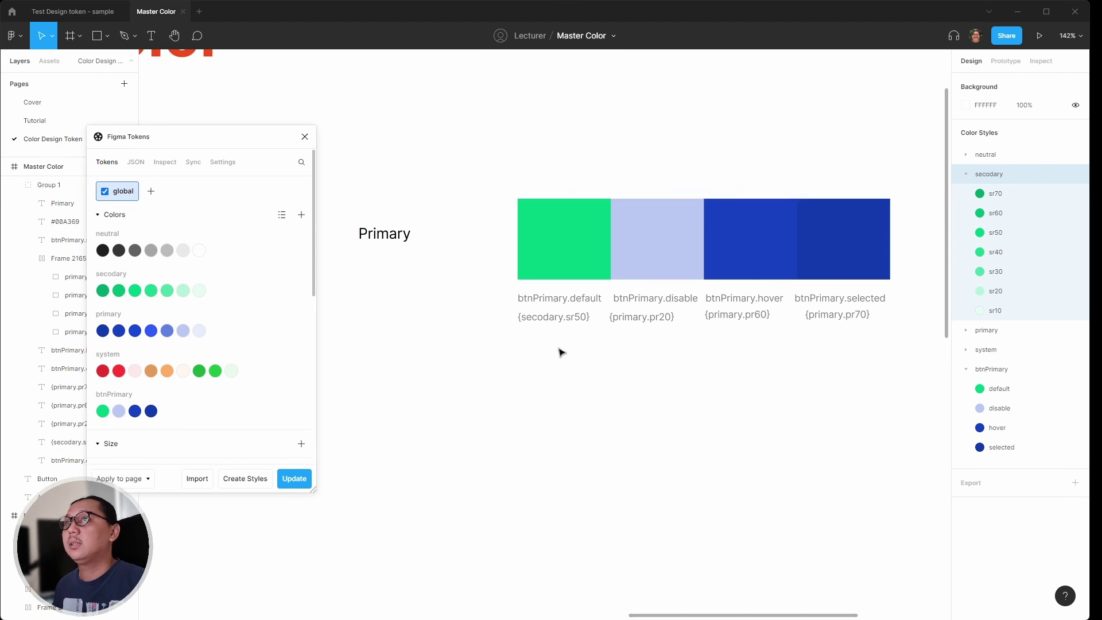
Step: Change the btnPrimary.default token's color reference to {secodary.sr70}
right_click(103, 412)
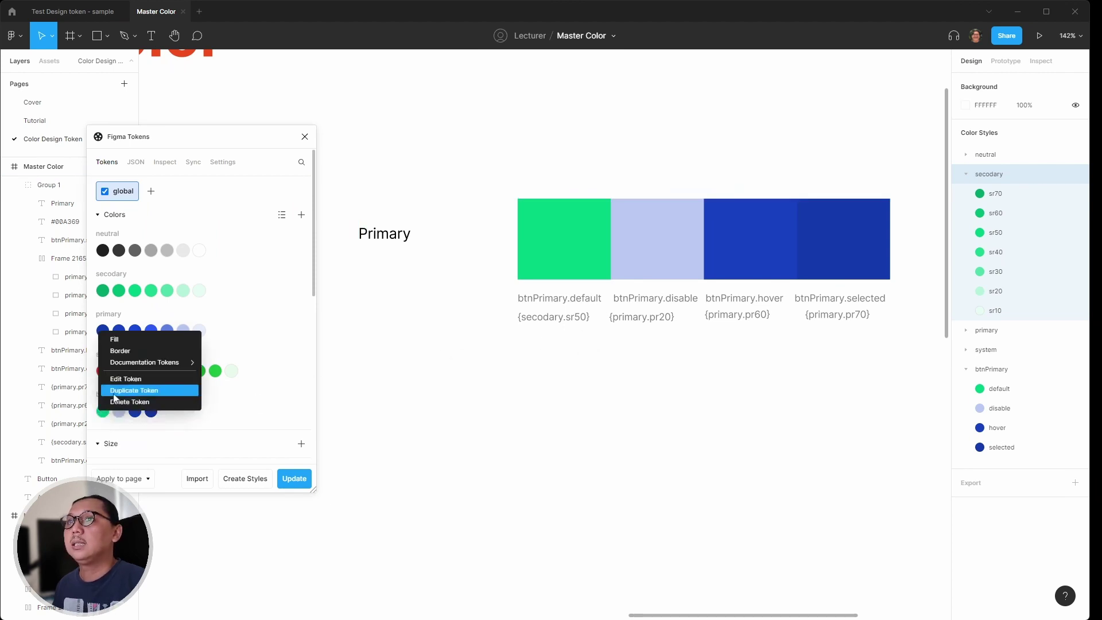
left_click(125, 379)
left_click(182, 314)
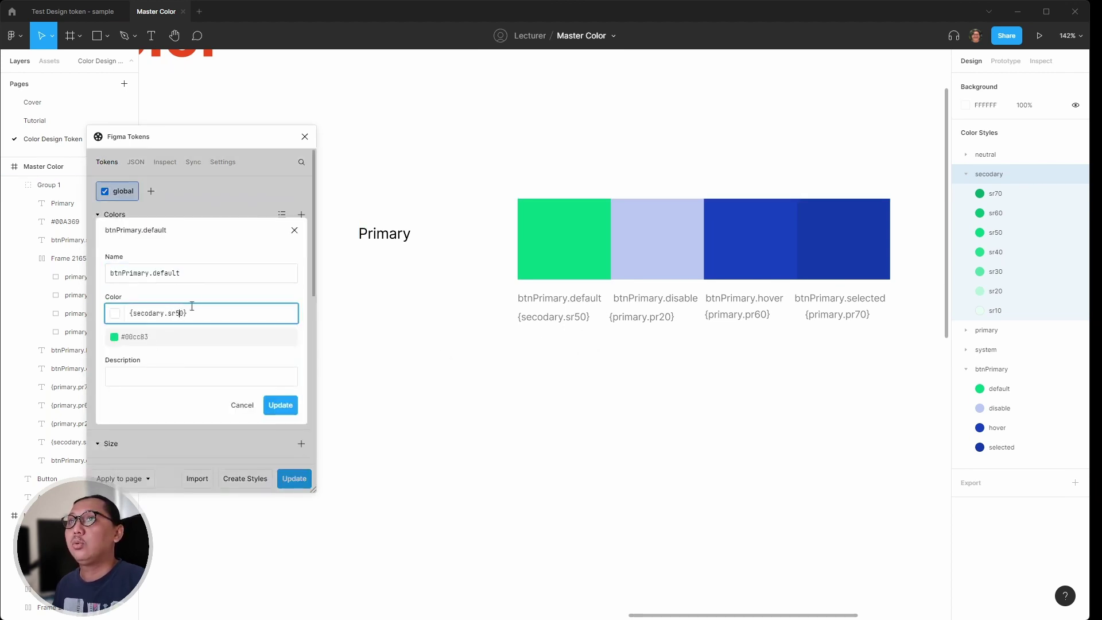
key("BackSpace")
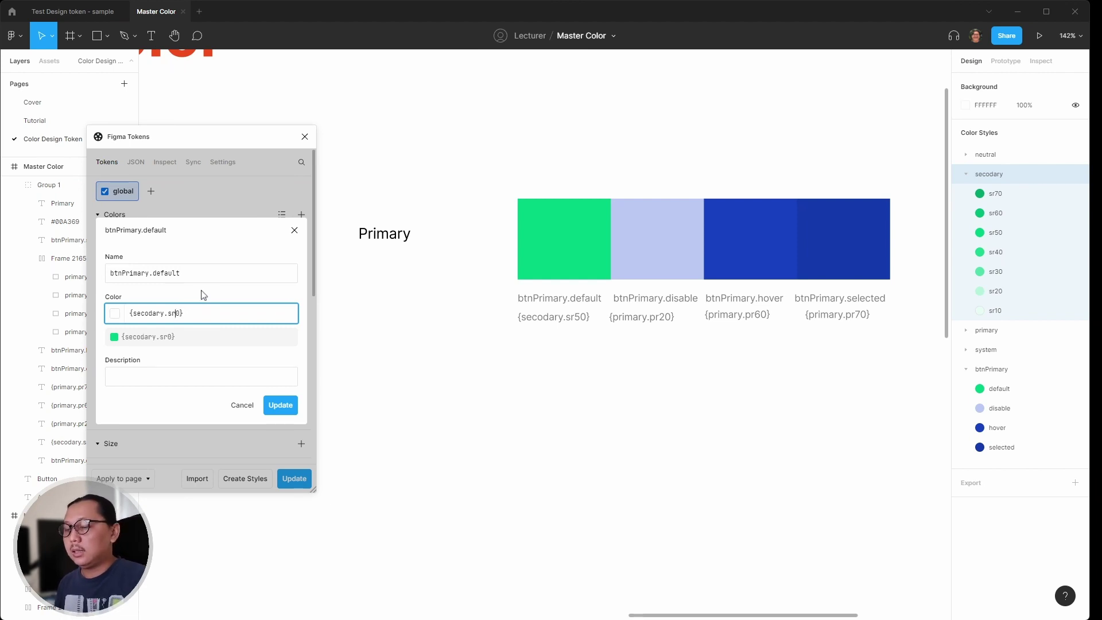
type("7")
left_click(281, 406)
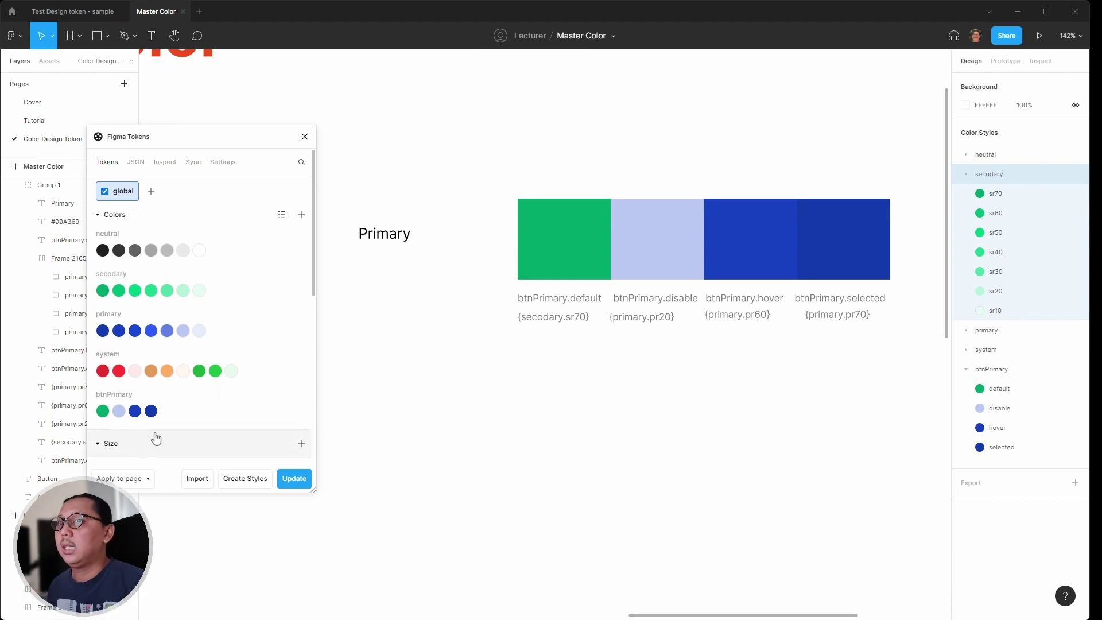
Step: Restore the btnPrimary.default token's color reference to {primary.pr50}
right_click(103, 411)
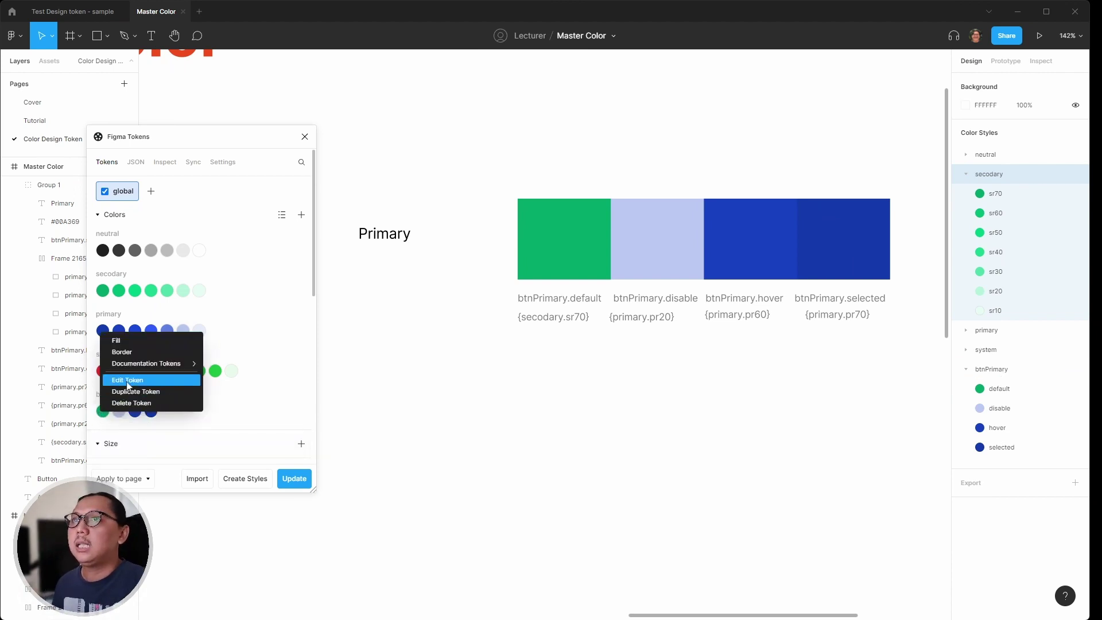
left_click(128, 381)
double_click(149, 314)
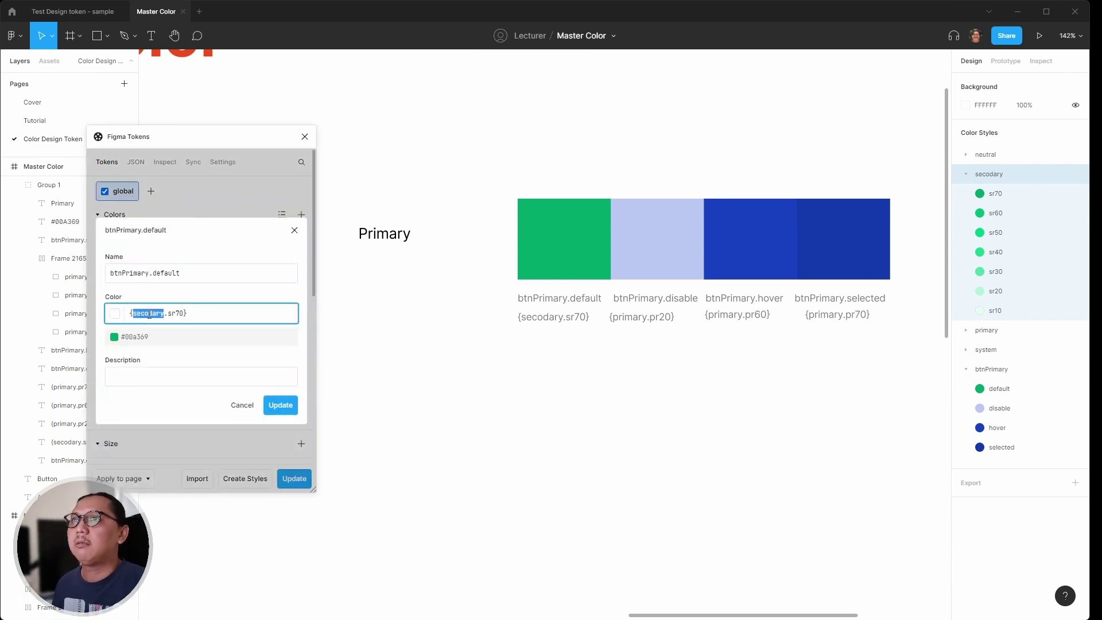
type("primary")
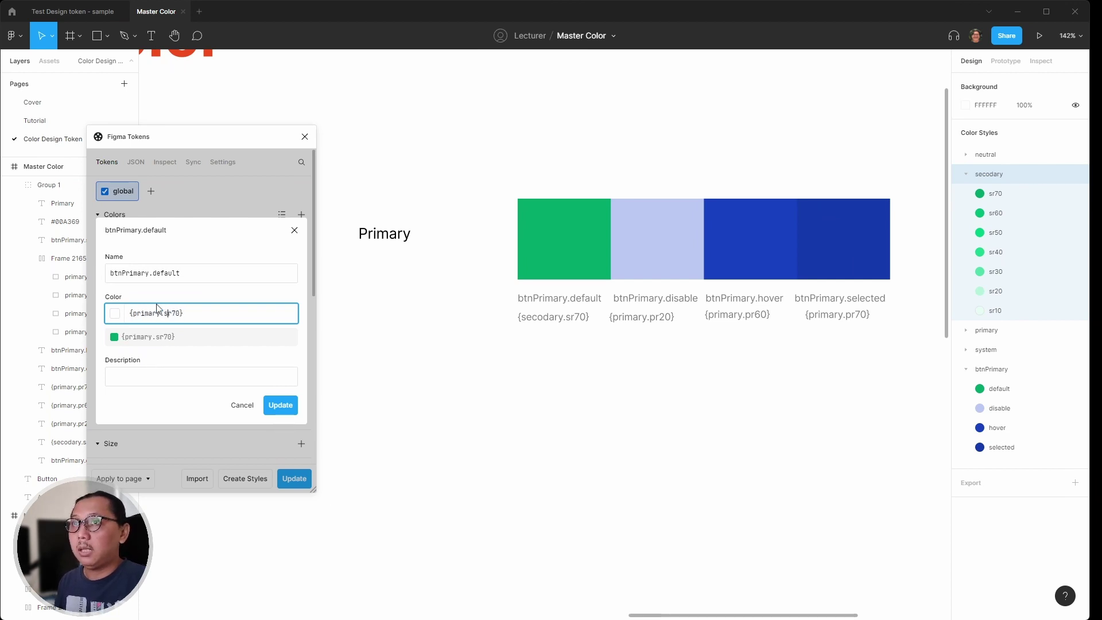
key("BackSpace")
type("p")
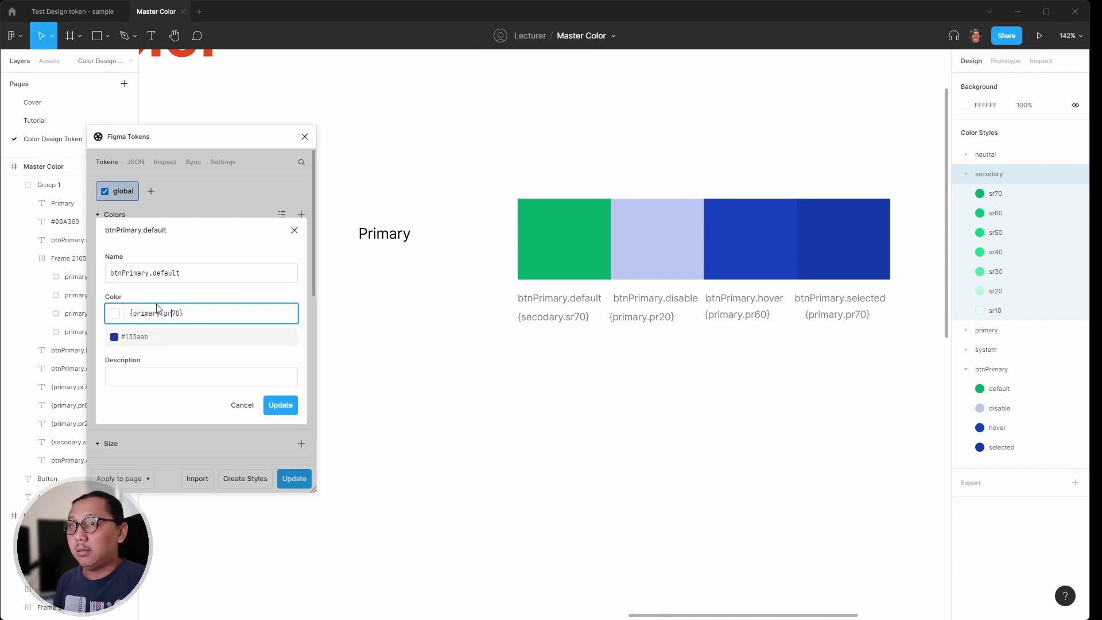
key("BackSpace")
type("5")
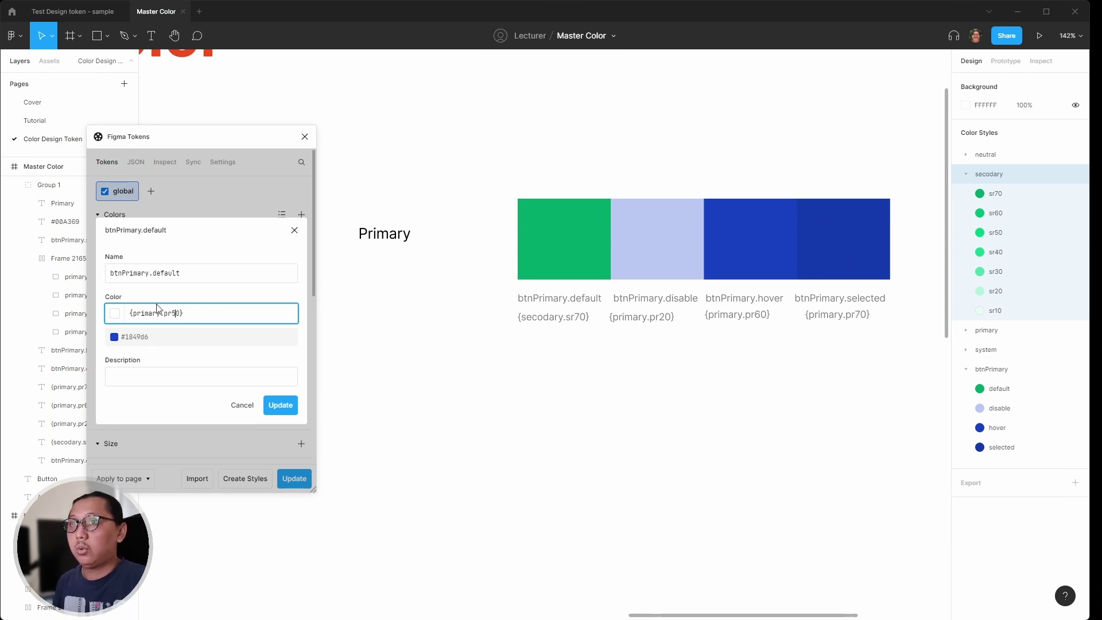
left_click(276, 405)
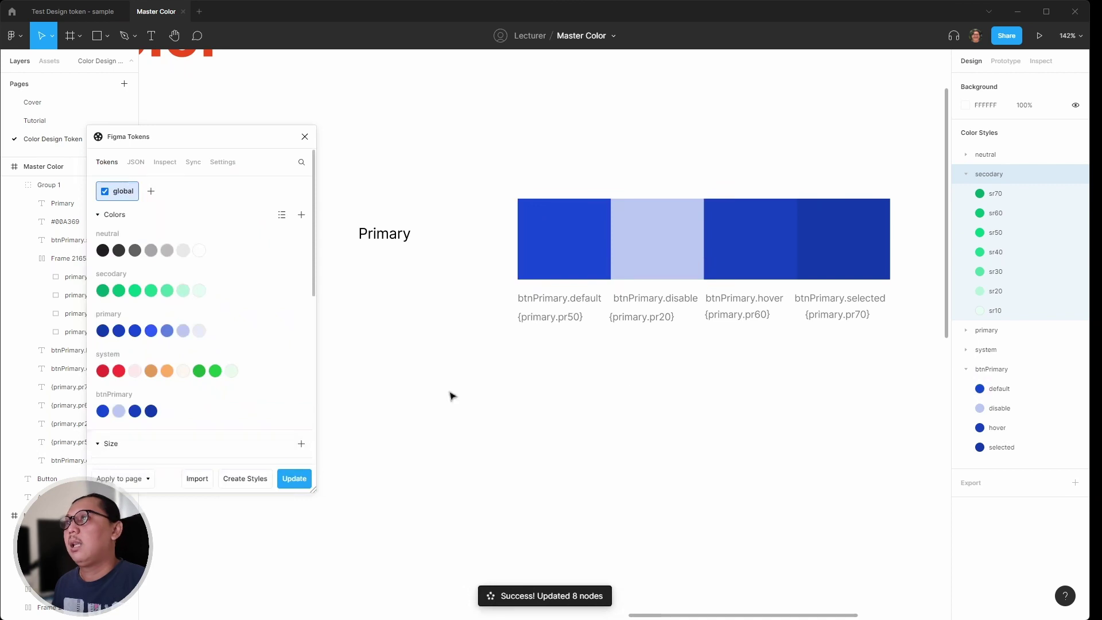
Step: Move the Figma Tokens window clear of the swatches and delete the leftover #00A369 label from the Alias Color board
left_click_drag(233, 142, 155, 181)
scroll(480, 300, "down", 5)
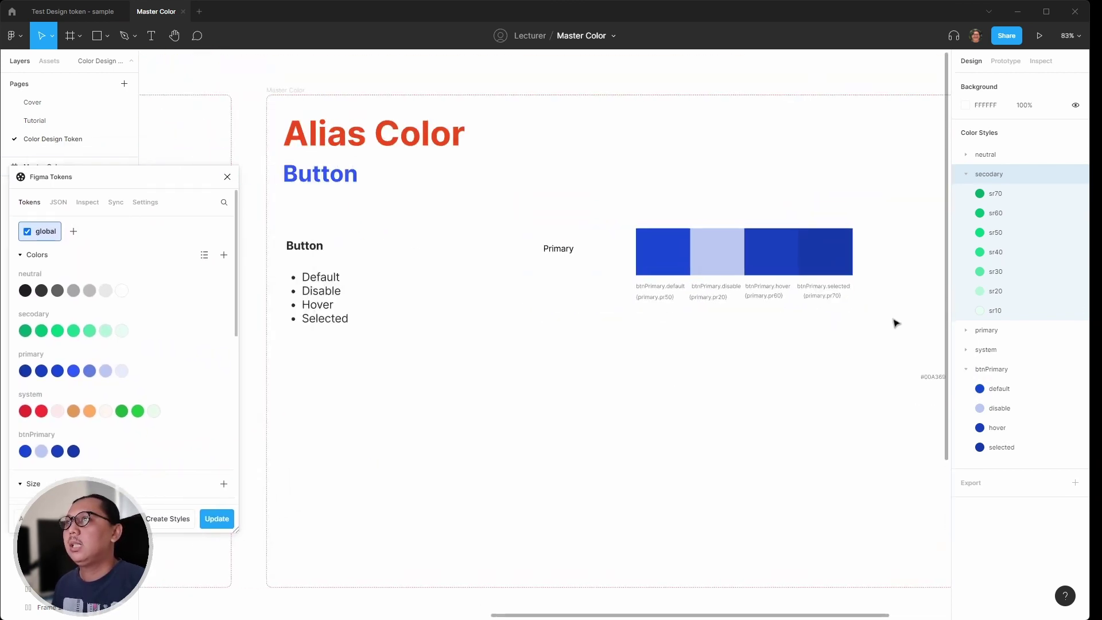
scroll(746, 286, "up", 1)
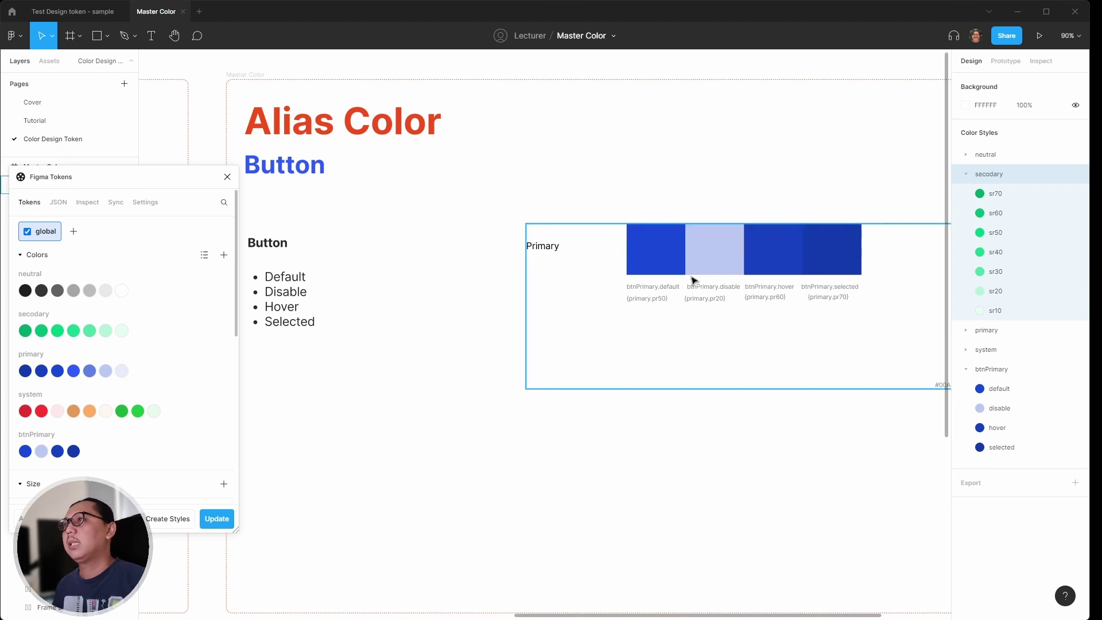
scroll(696, 316, "down", 2)
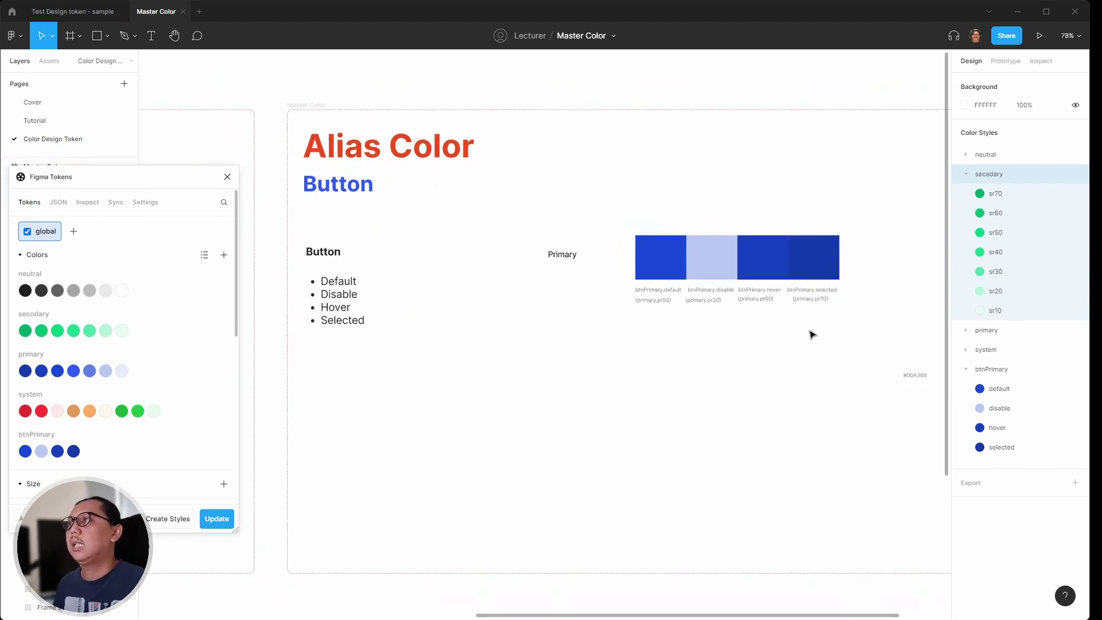
left_click(911, 375)
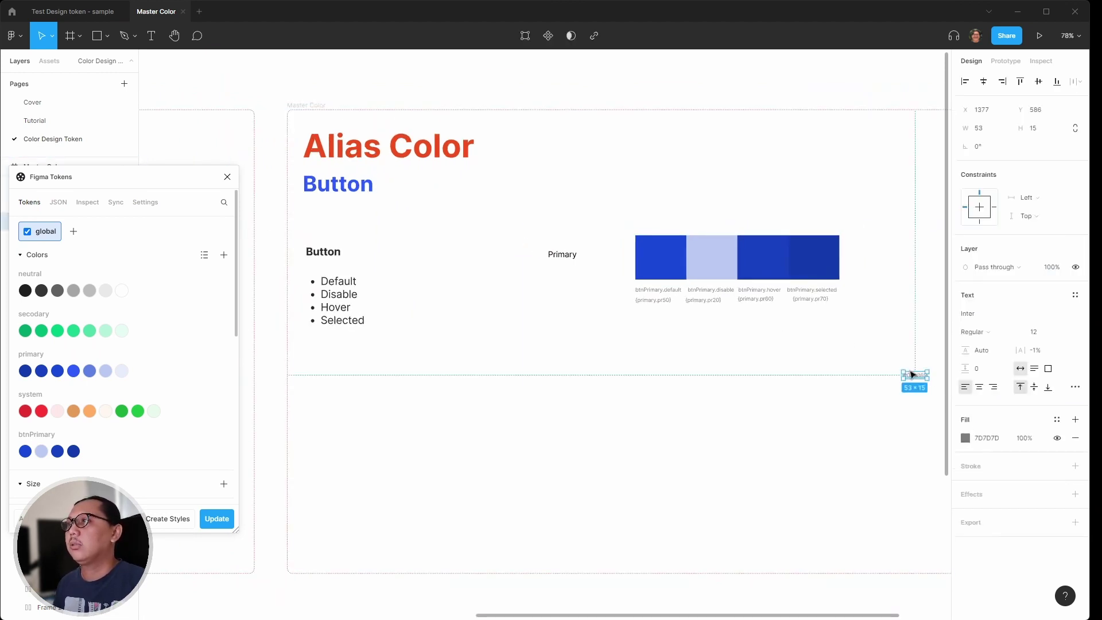
left_click(947, 343)
Step: Examine the Text, Background, Stroke and Icons alias lists below the Master Color board
scroll(579, 293, "down", 2)
scroll(579, 292, "left", 2)
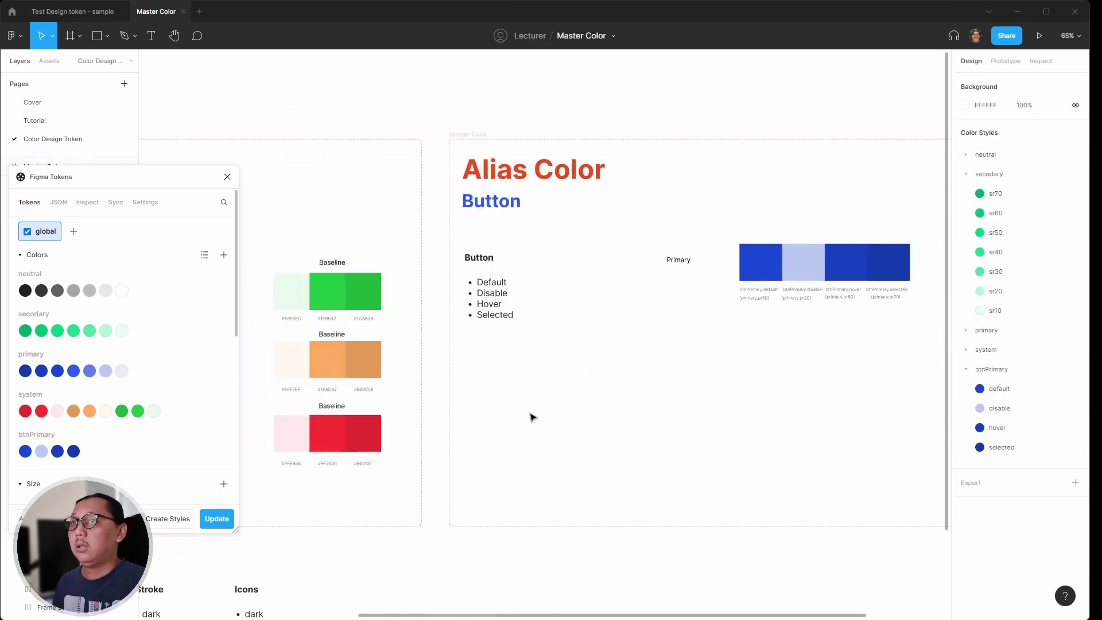
scroll(532, 416, "left", 2)
scroll(503, 471, "down", 3)
scroll(503, 471, "up", 3)
scroll(503, 471, "down", 2)
scroll(502, 470, "left", 2)
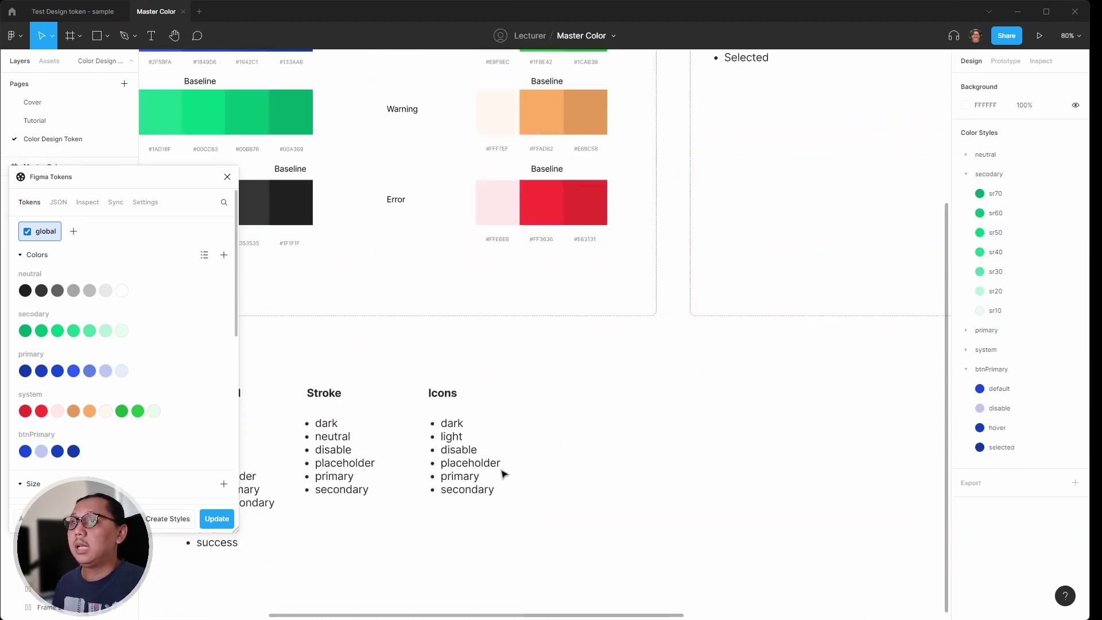
scroll(502, 473, "left", 4)
scroll(386, 452, "left", 2)
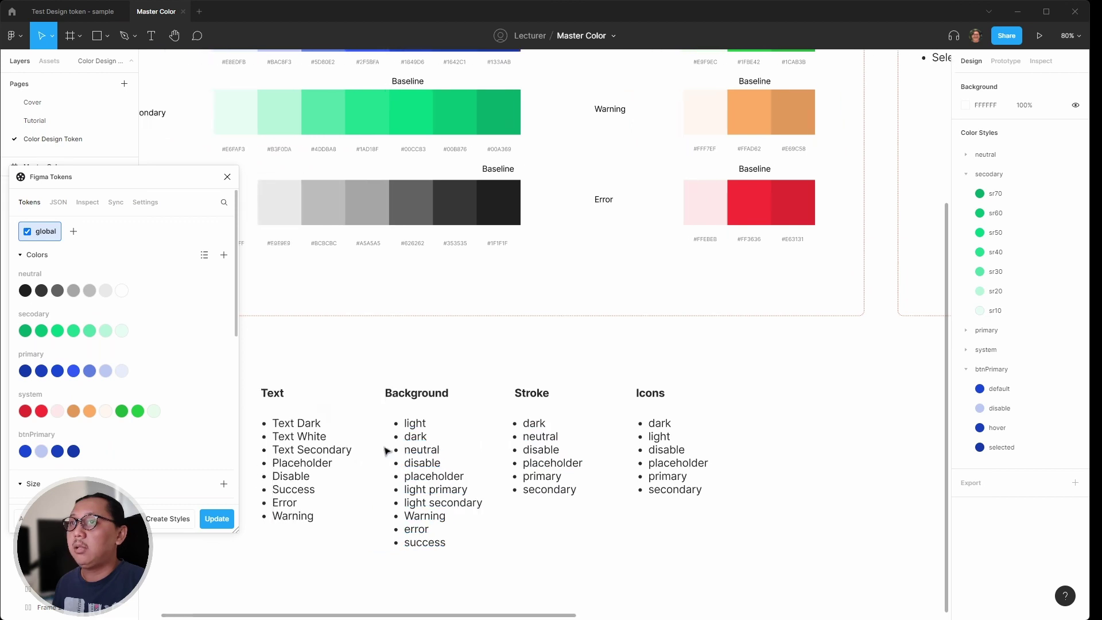
scroll(537, 428, "right", 1)
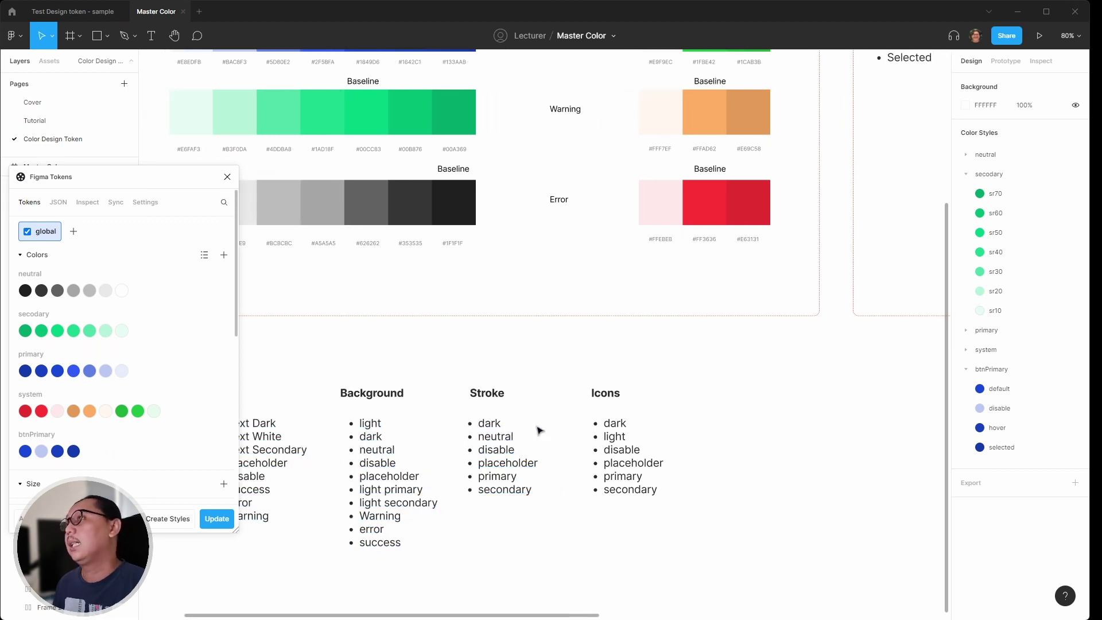
scroll(544, 424, "up", 3)
scroll(544, 423, "down", 5)
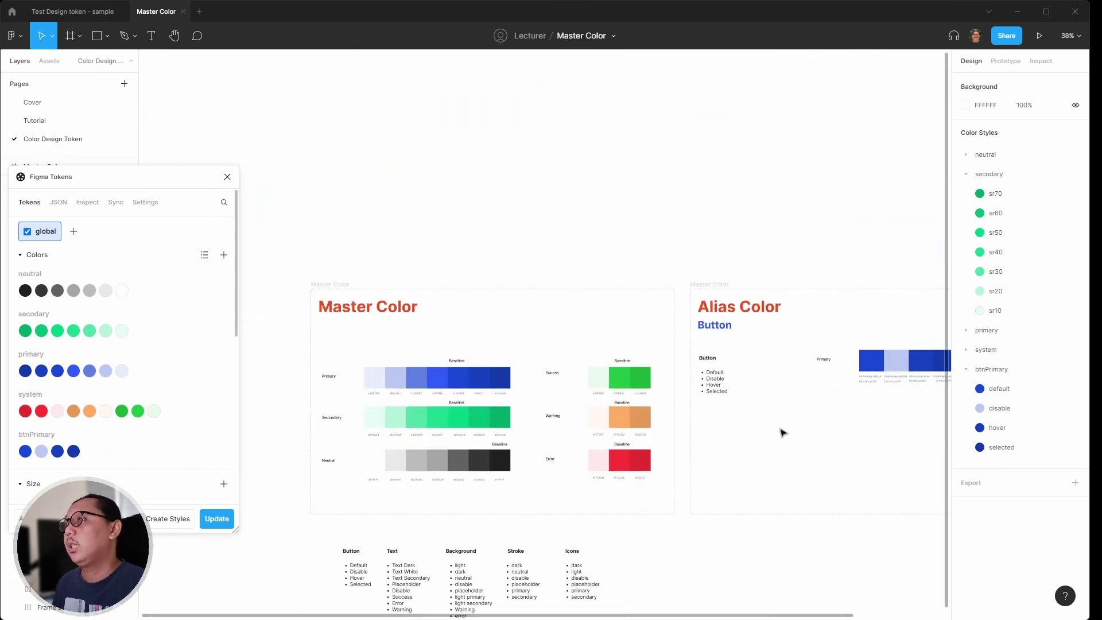
scroll(784, 433, "left", 3)
scroll(828, 411, "down", 3)
scroll(827, 411, "up", 1)
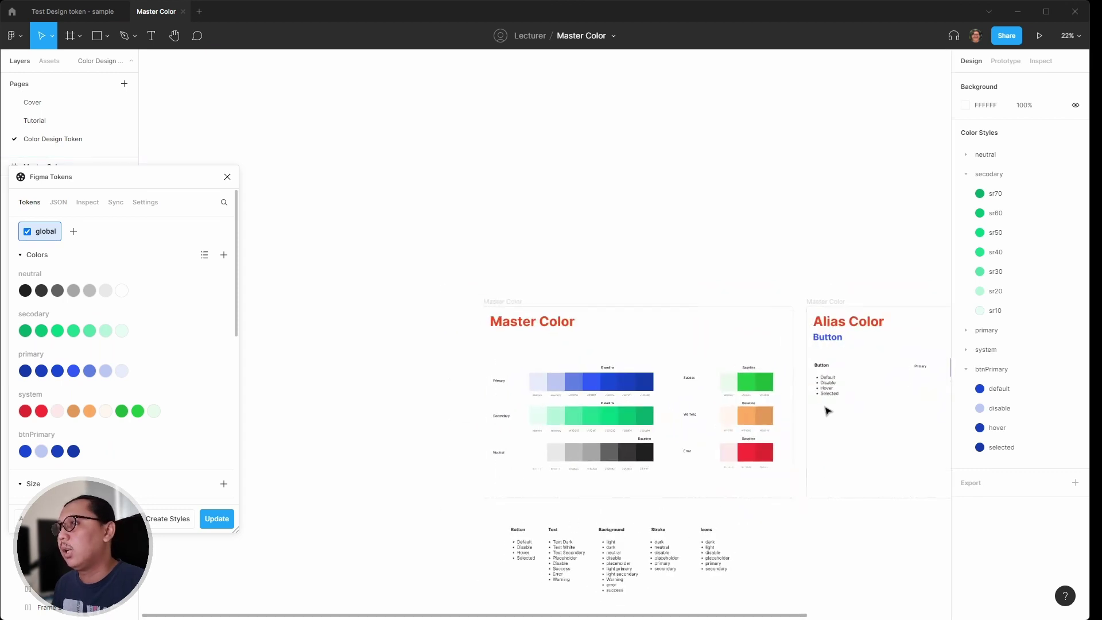
Step: Review the btnPrimary token names and their primary references under the Alias Color board's Primary swatches
scroll(942, 308, "up", 3)
scroll(943, 308, "right", 2)
scroll(928, 315, "up", 2)
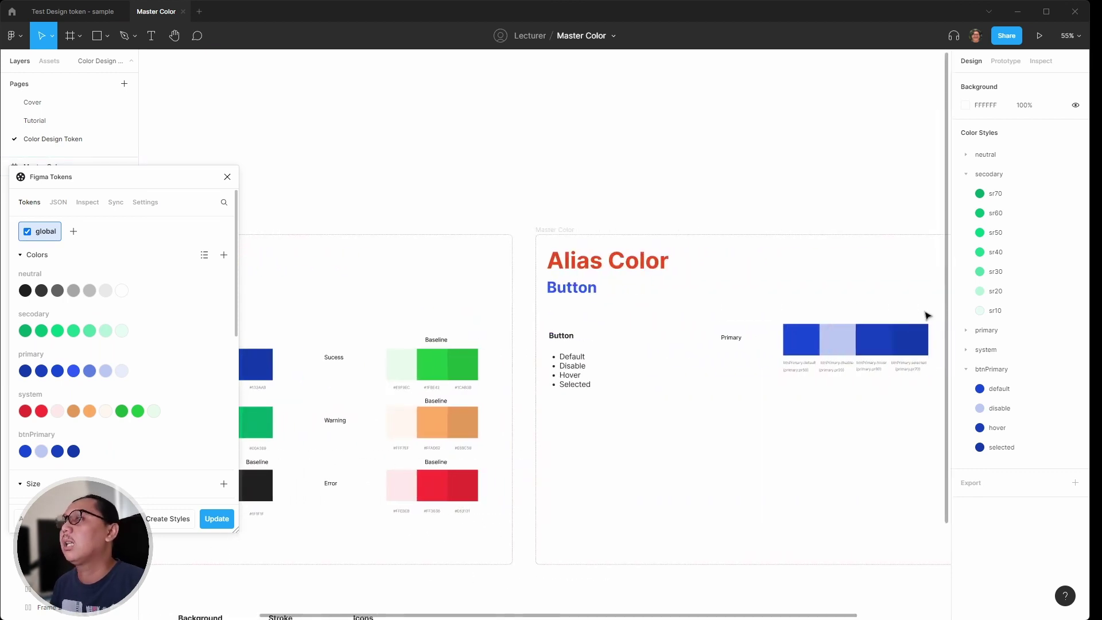
scroll(835, 360, "right", 3)
scroll(836, 360, "left", 1)
scroll(784, 373, "up", 10)
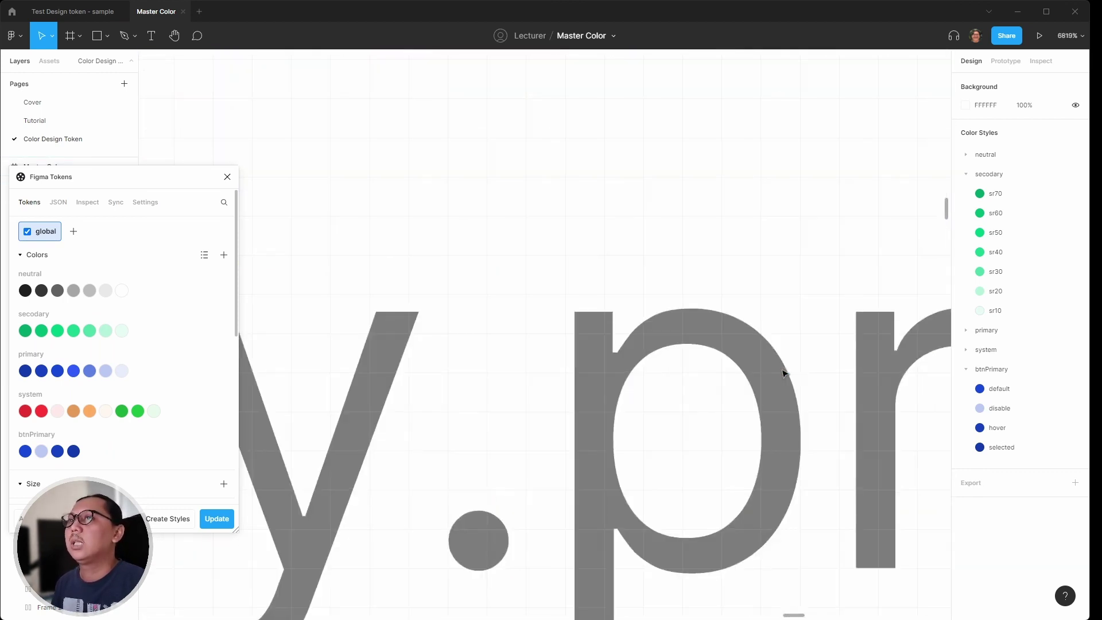
scroll(784, 374, "down", 10)
scroll(739, 340, "down", 3)
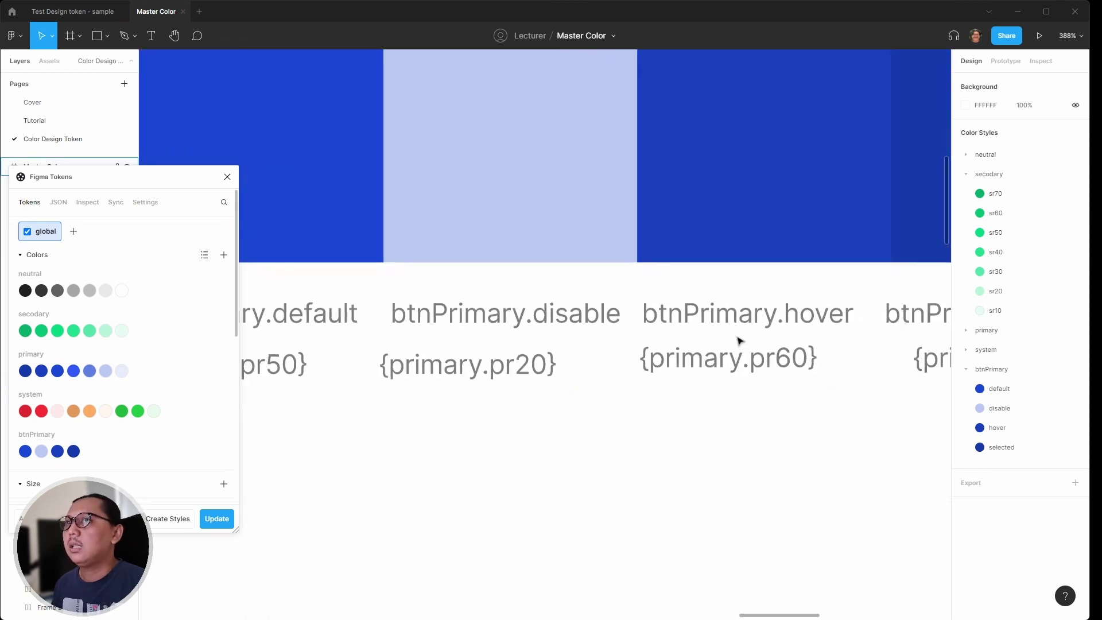
scroll(739, 340, "down", 5)
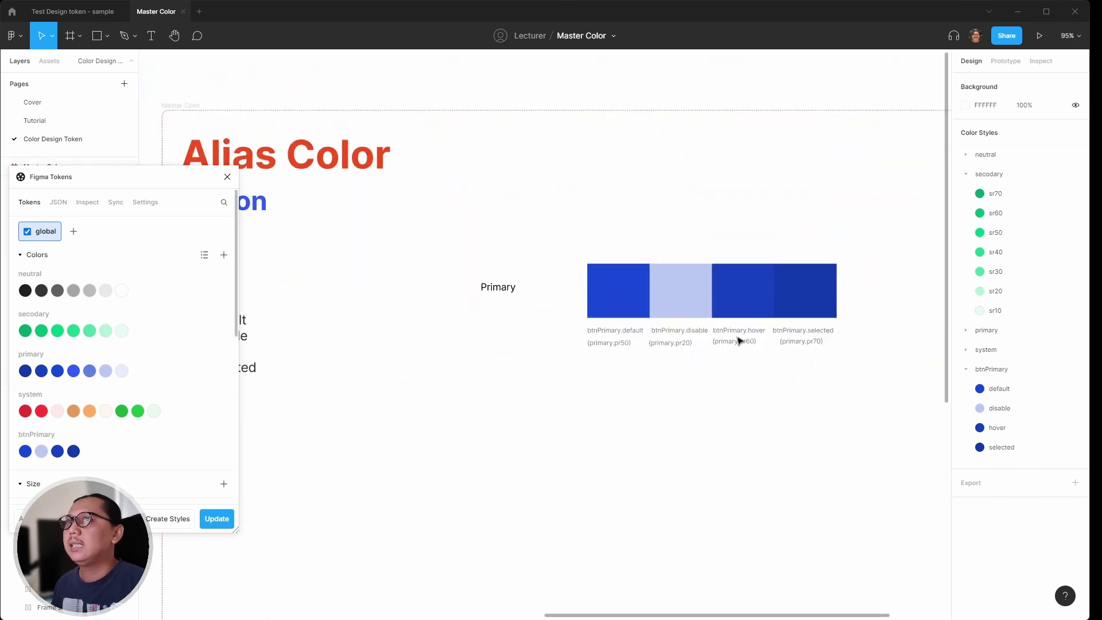
scroll(739, 340, "left", 3)
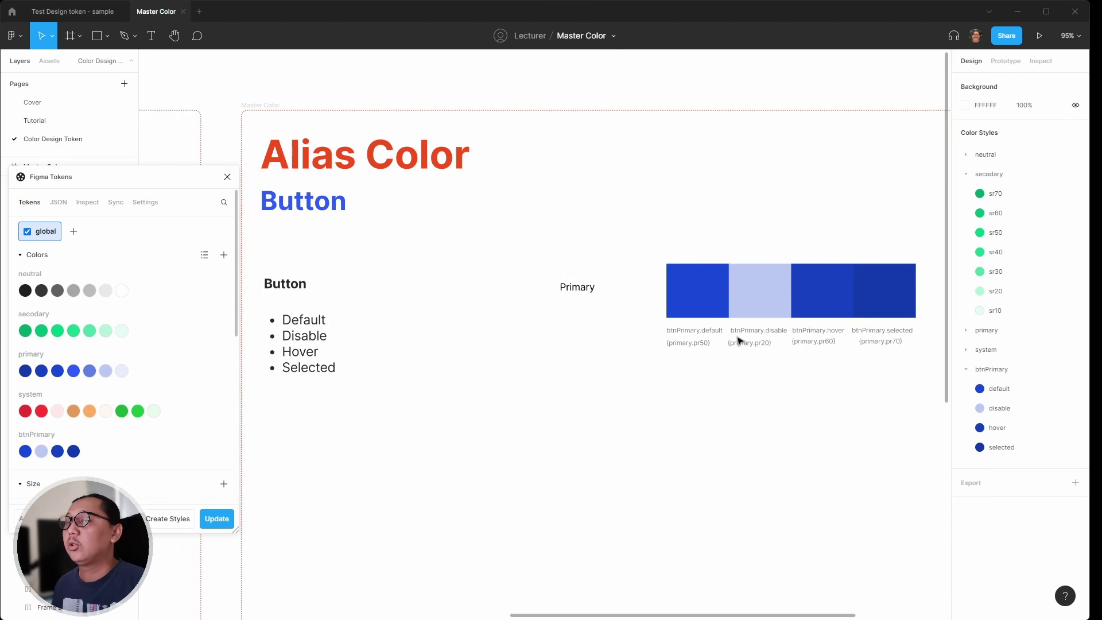